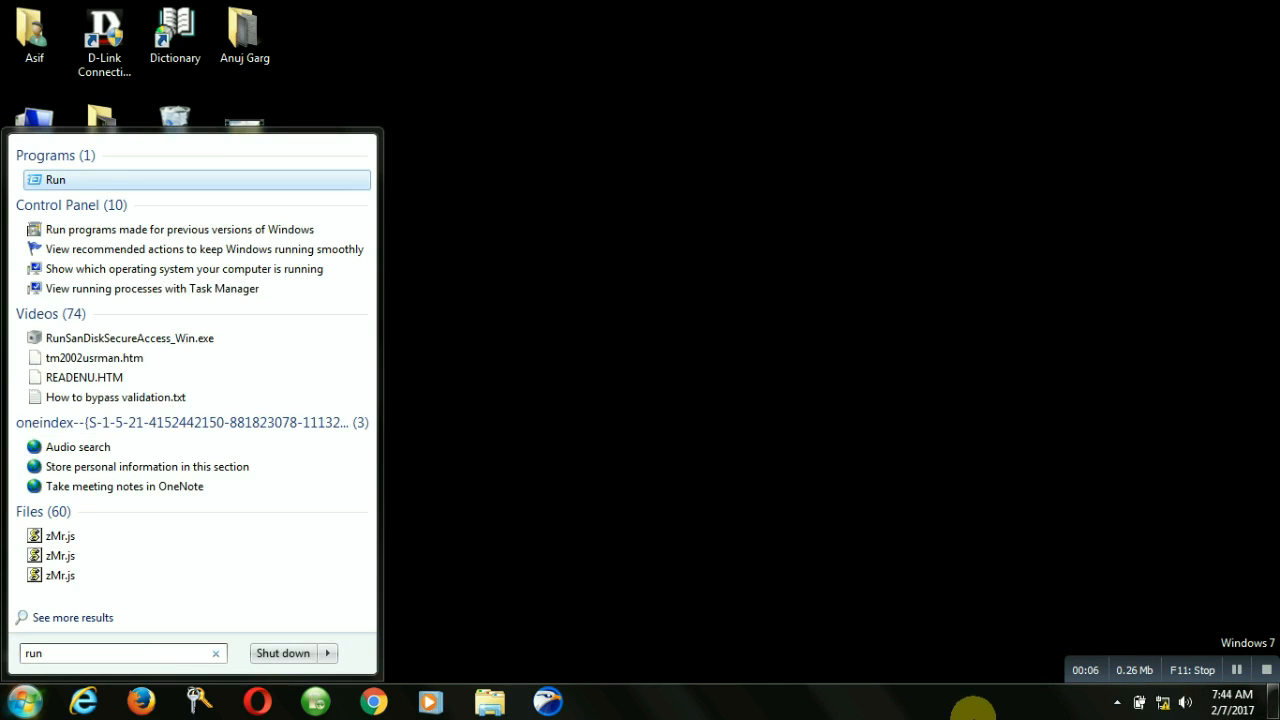
Launch Excel and insert a text box reading "Salary Sheet" spanning about columns H to L, rows 2 to 6.
key("Return")
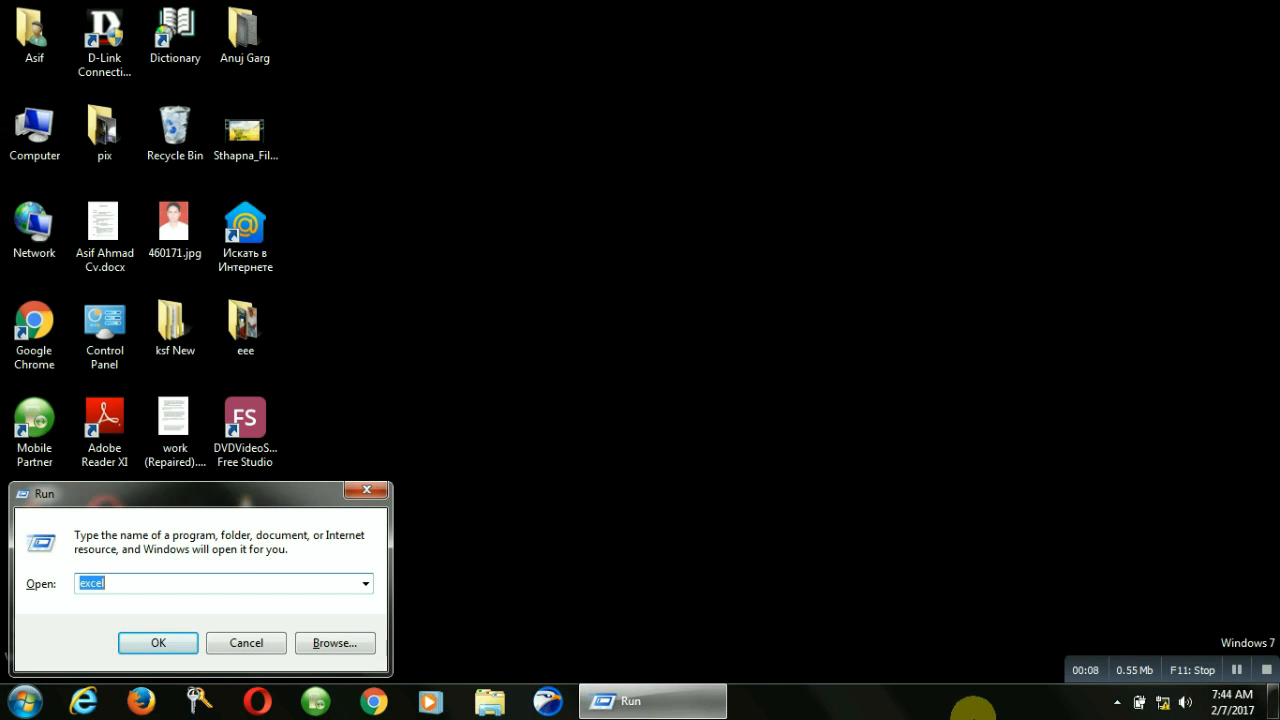
key("Return")
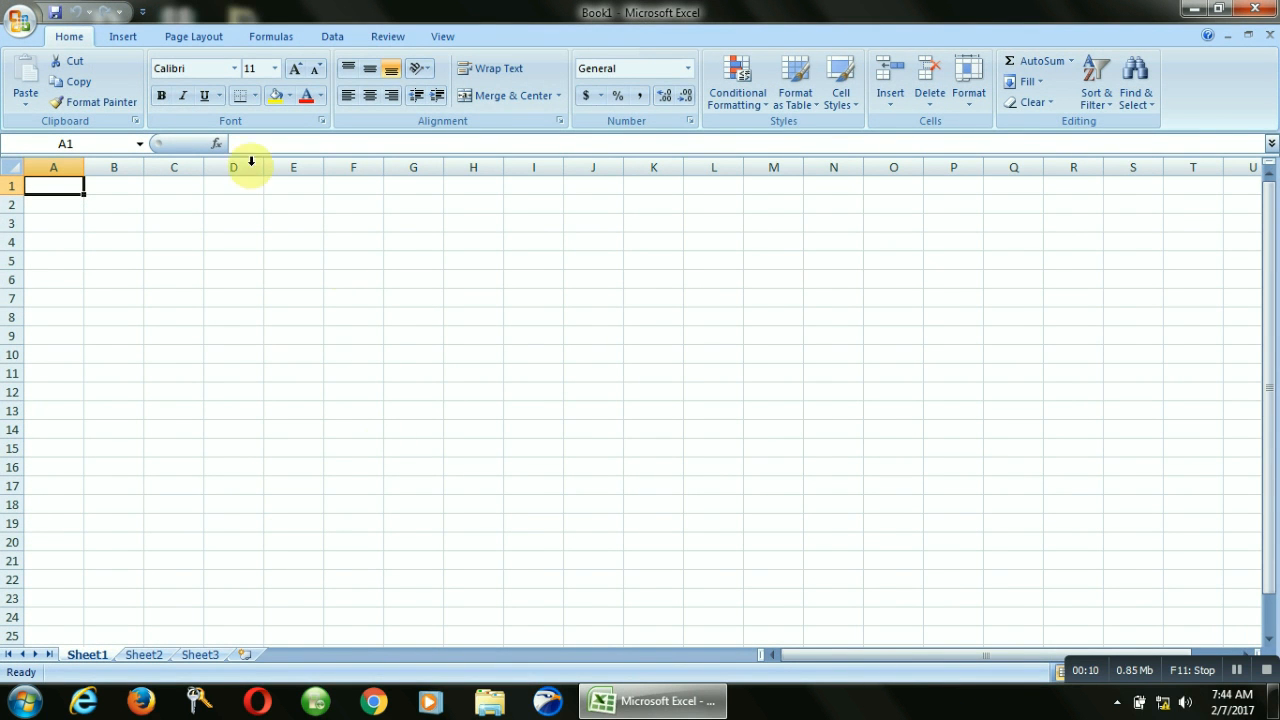
left_click(126, 39)
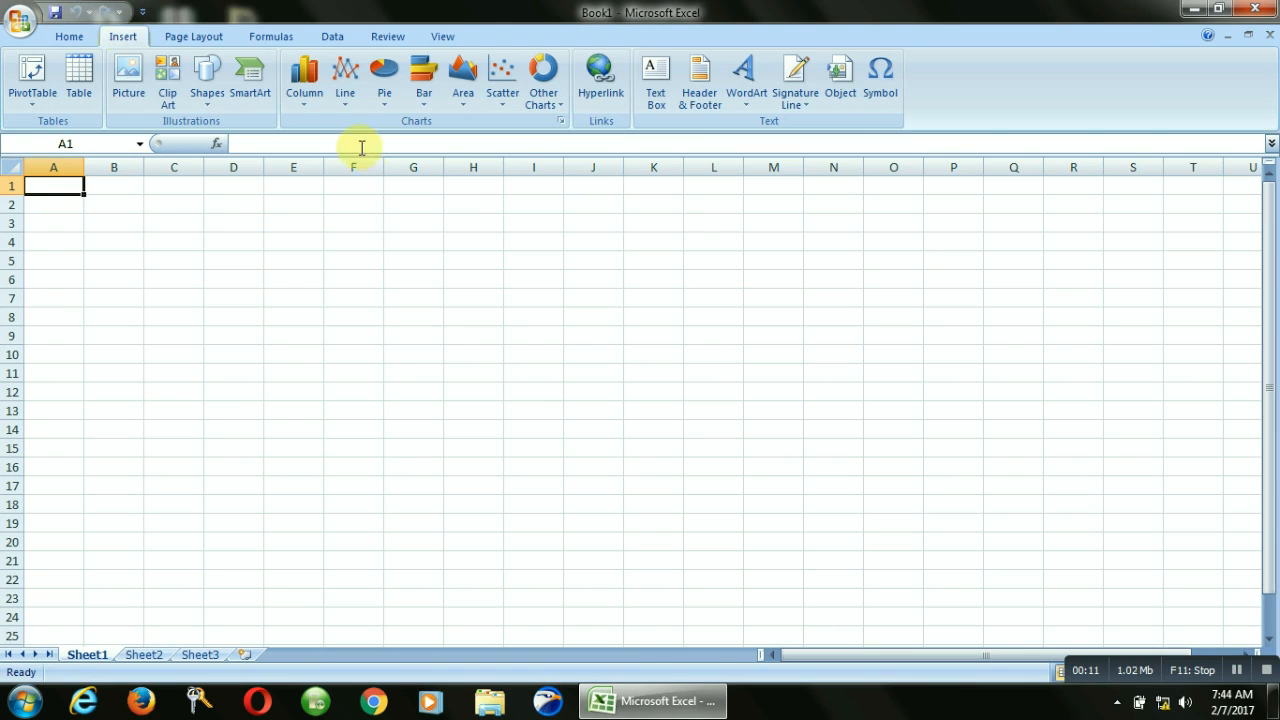
left_click(653, 78)
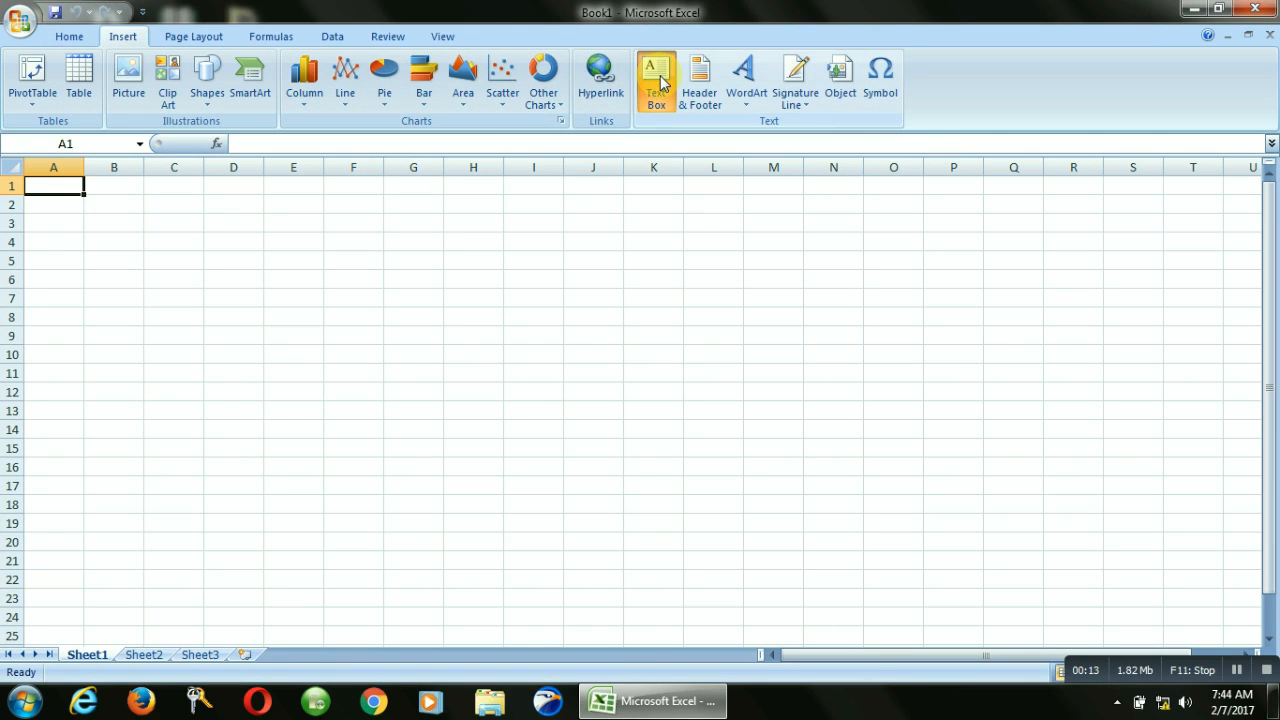
left_click_drag(445, 199, 751, 281)
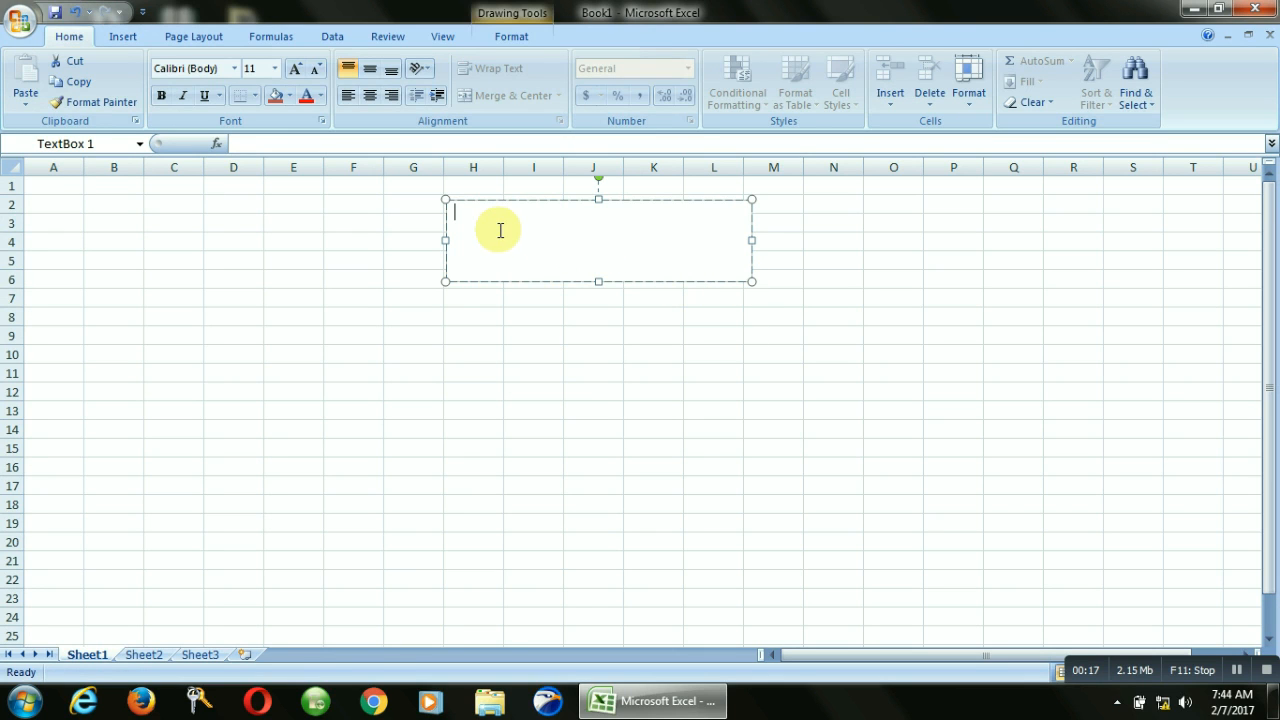
type("Salary")
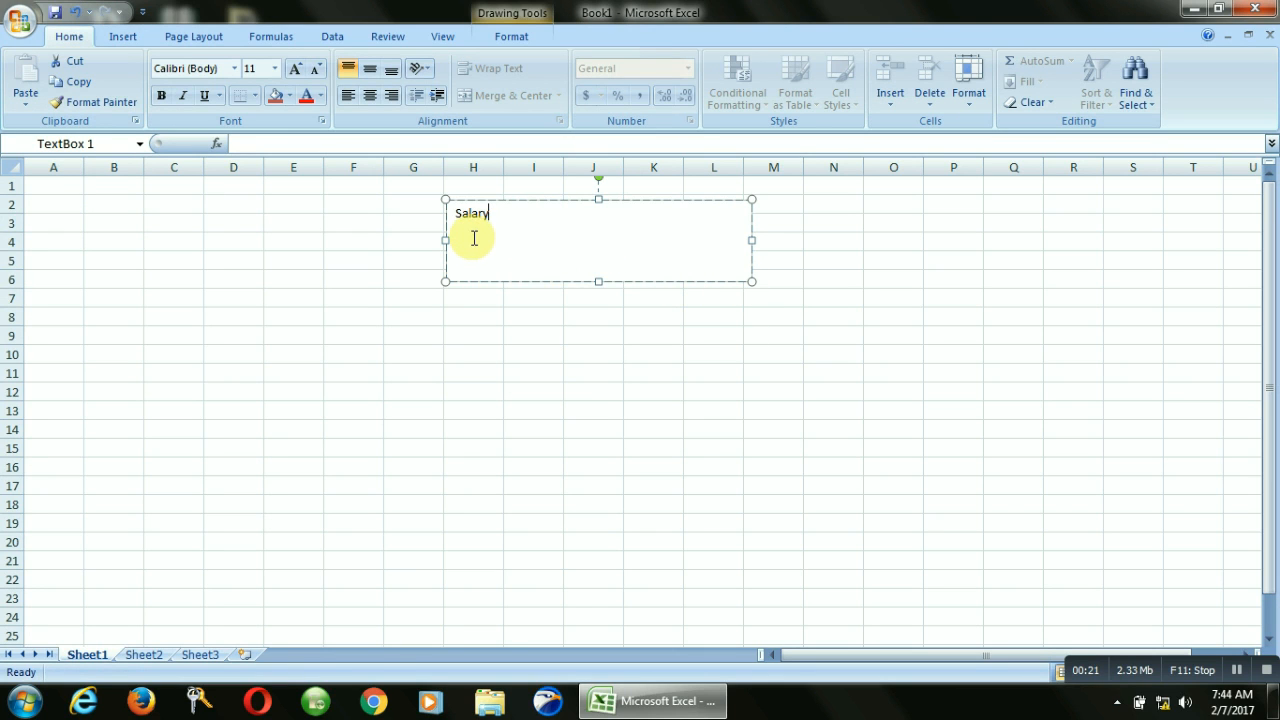
type(" Sheet")
Format the "Salary Sheet" text as bold, size 32 and horizontally centred in its text box.
left_click_drag(452, 213, 540, 212)
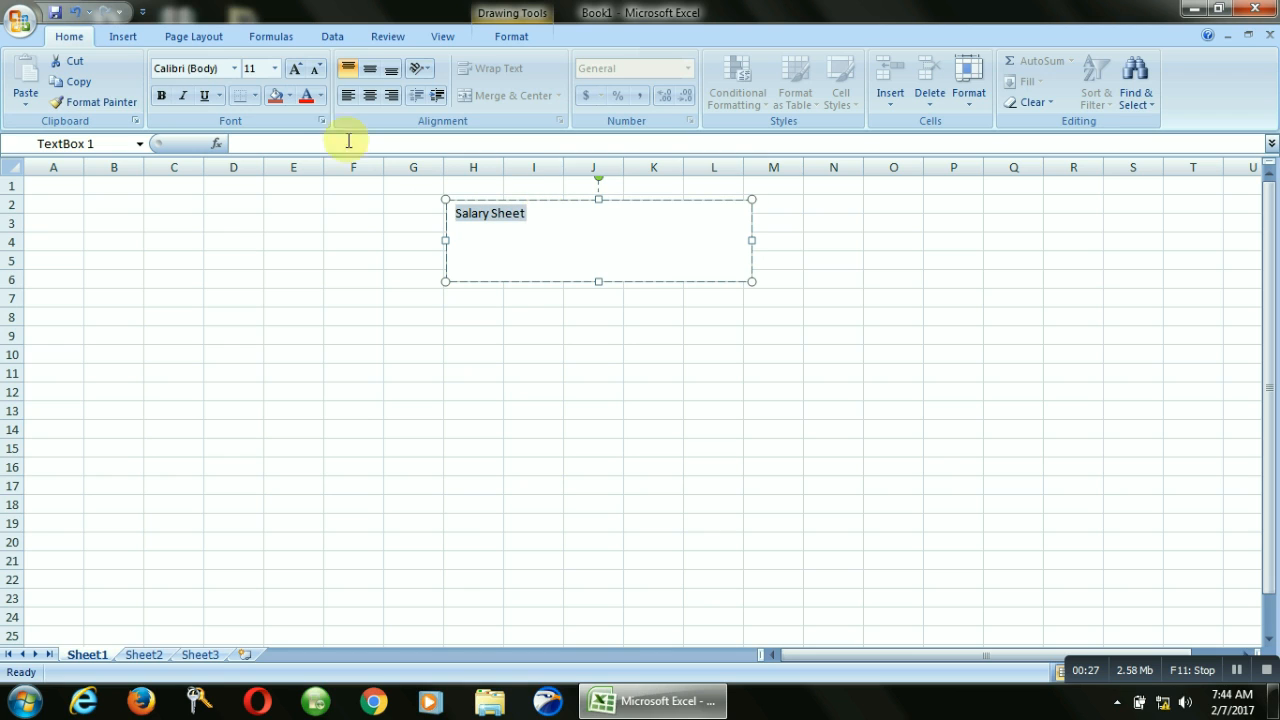
left_click(296, 68)
left_click(298, 68)
left_click(300, 68)
left_click(300, 68)
left_click(300, 68)
left_click(300, 68)
left_click(300, 68)
left_click(300, 68)
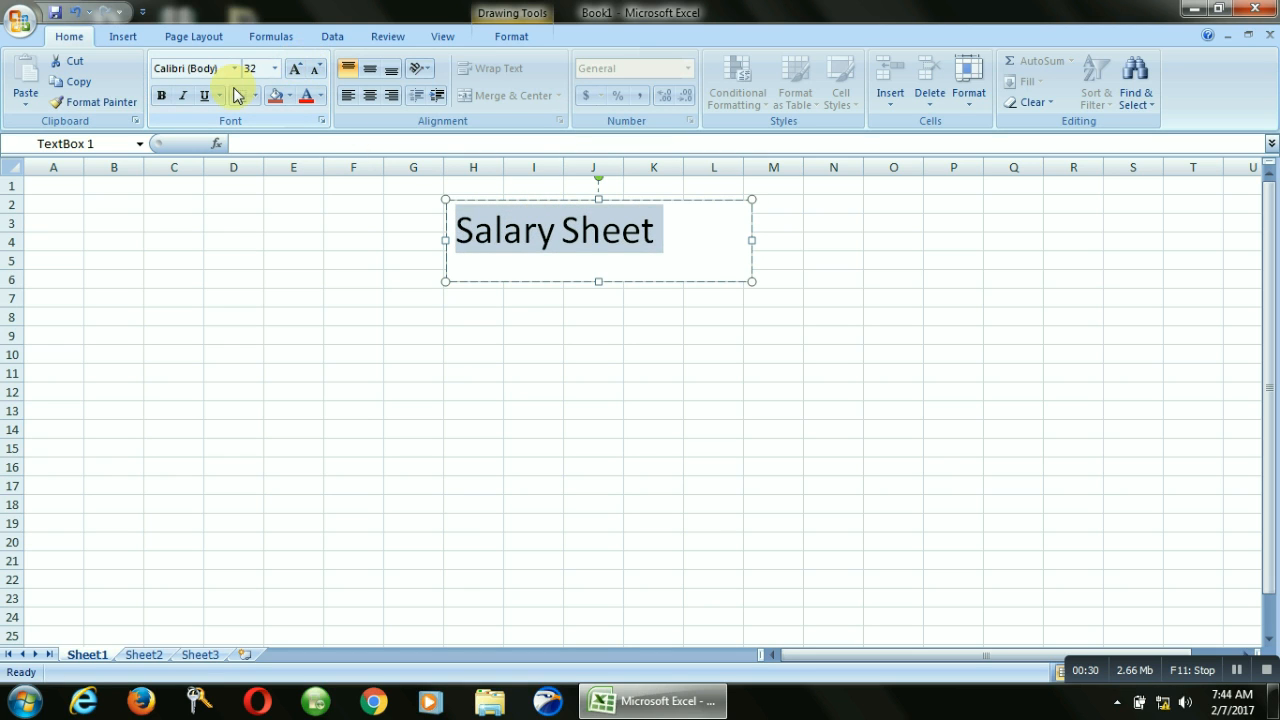
left_click(364, 96)
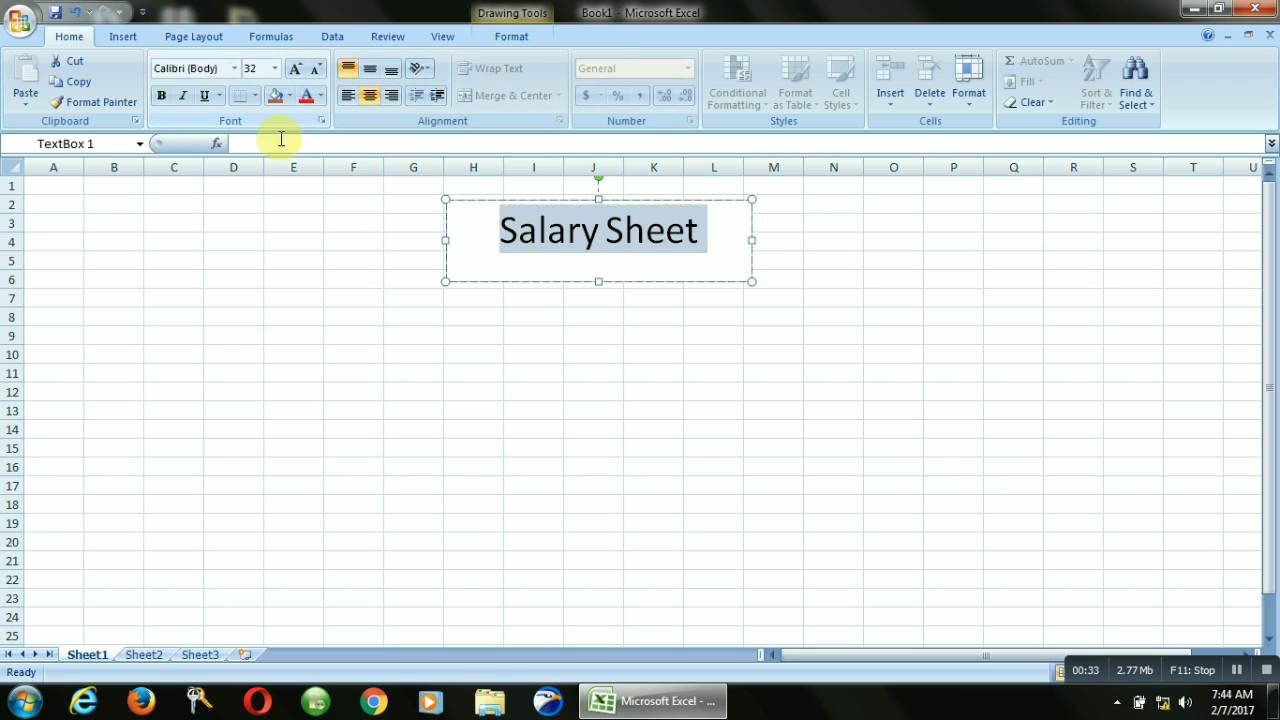
left_click(161, 95)
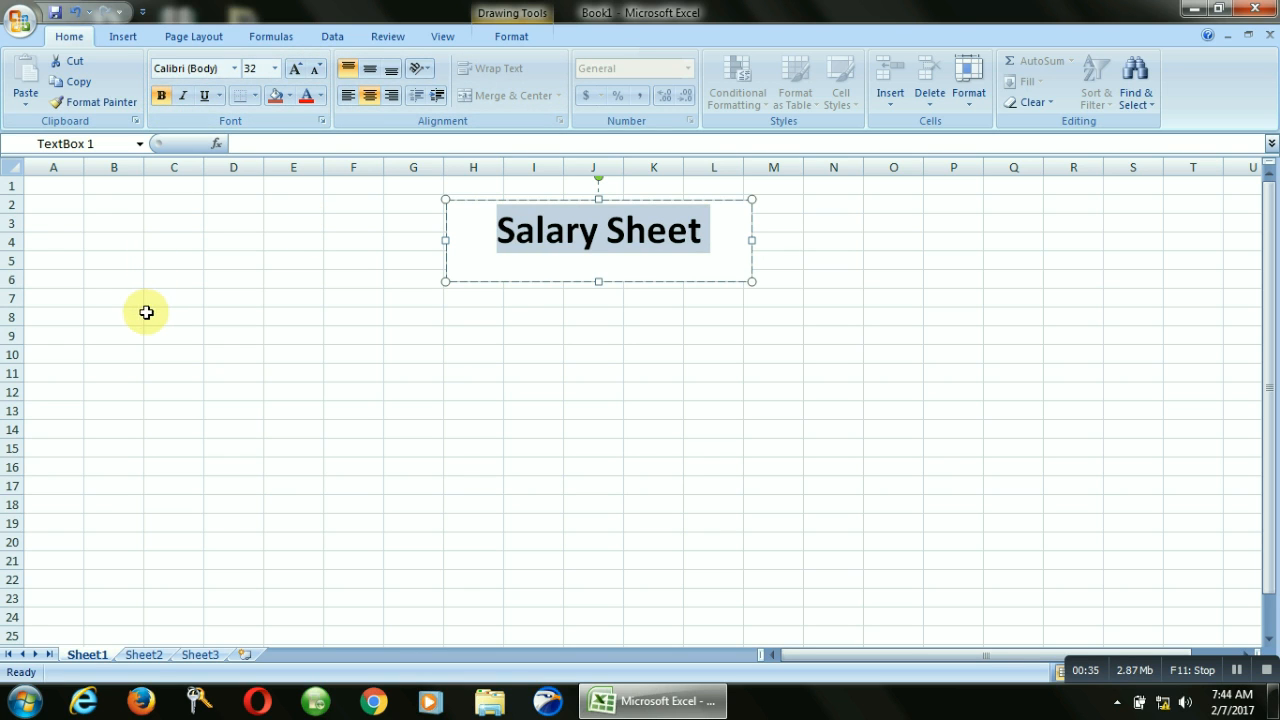
Enter the column headings E.Name, Designation and Department in cells C7 to E7.
left_click(177, 297)
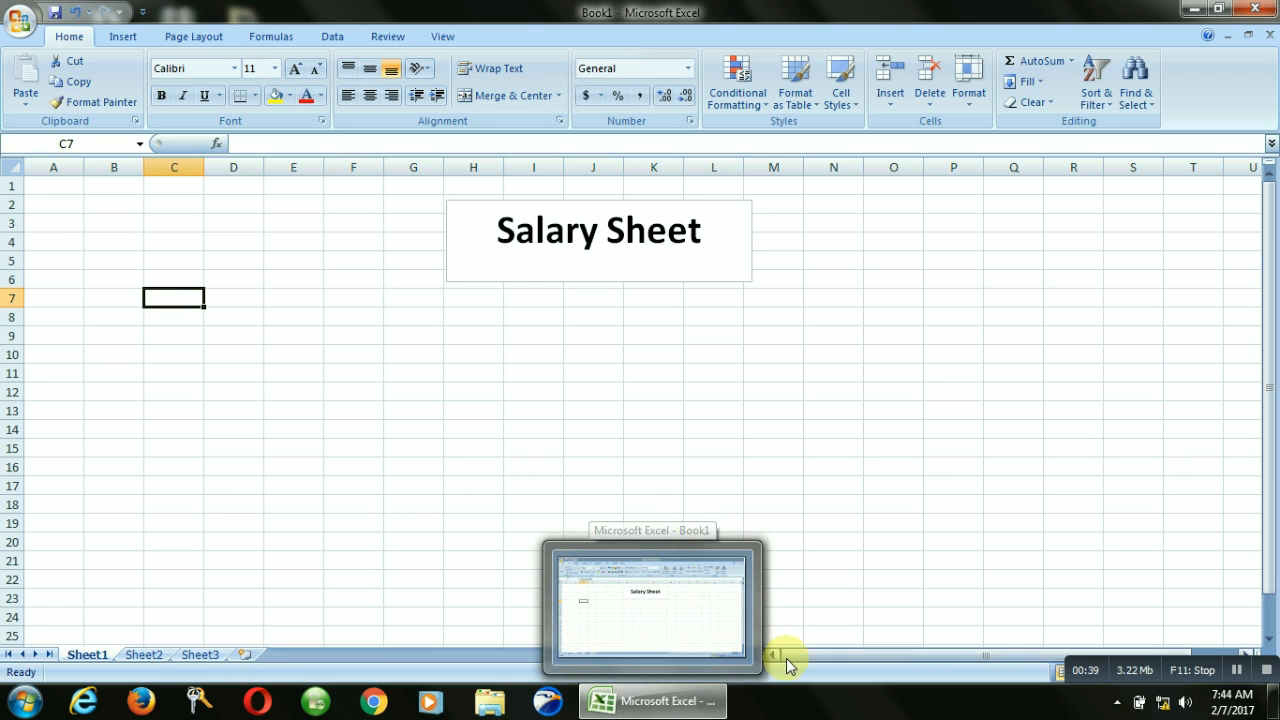
type("E")
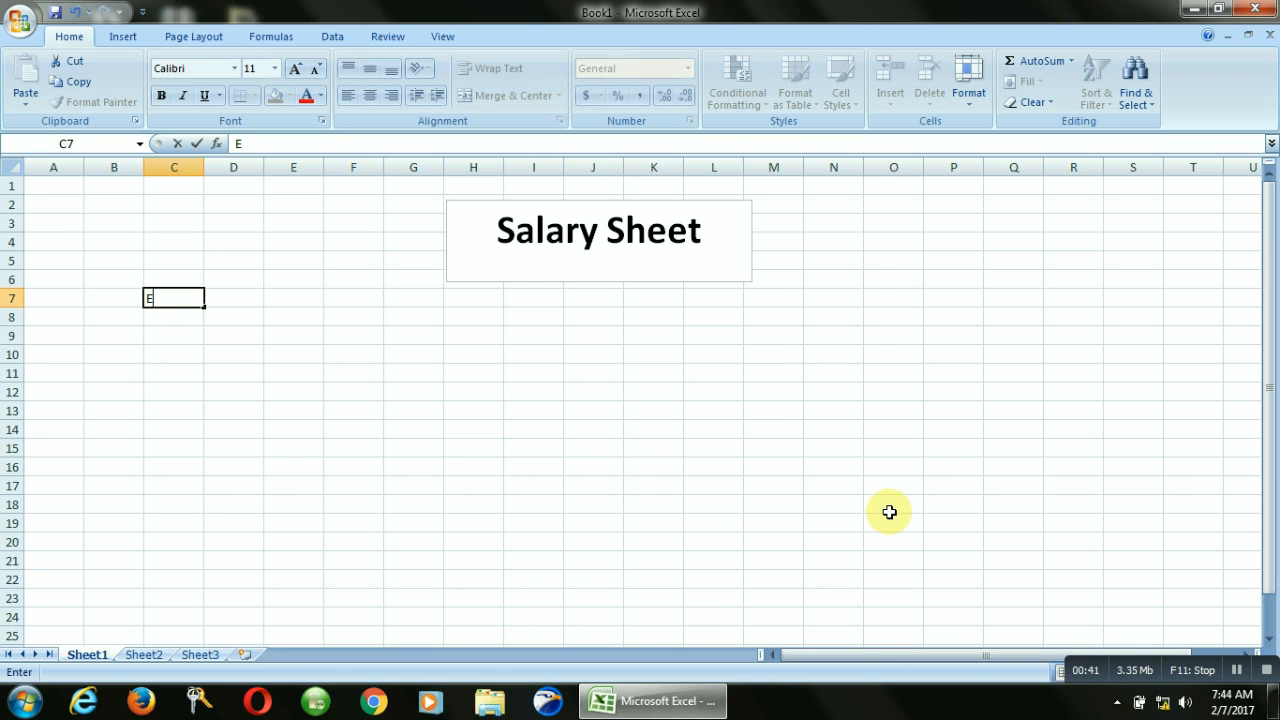
type(".Name")
key("Tab")
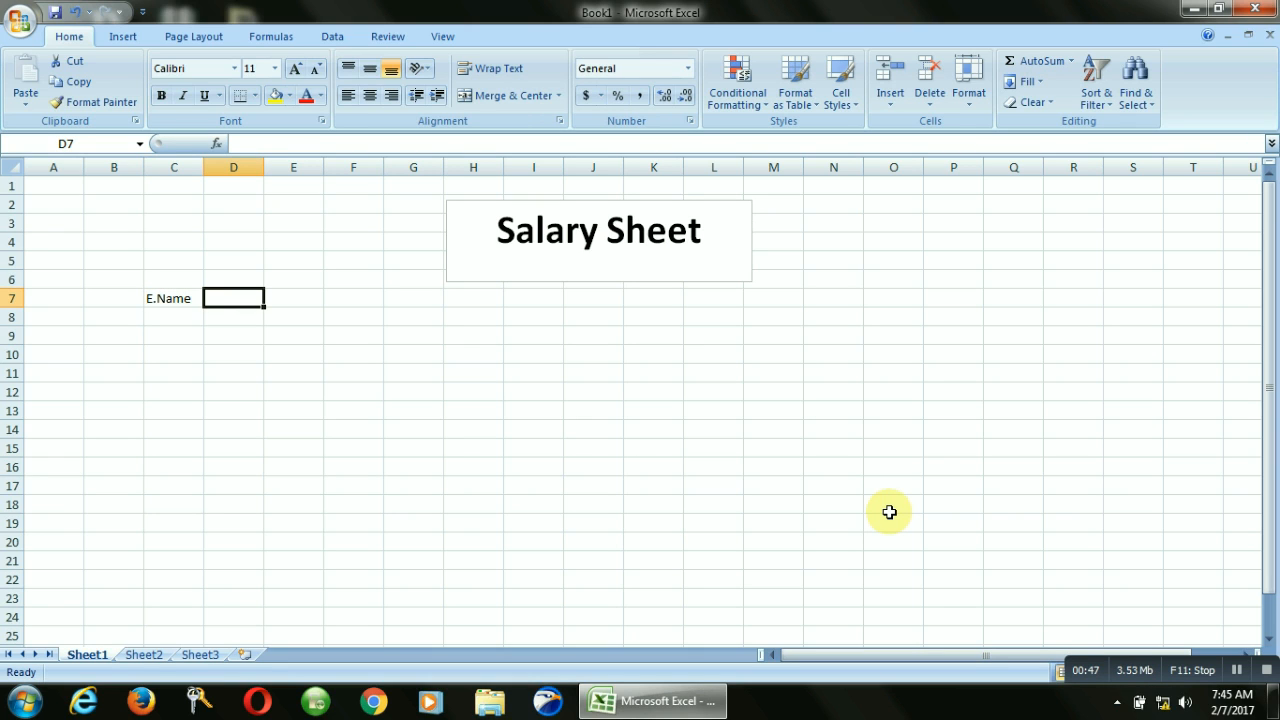
type("De")
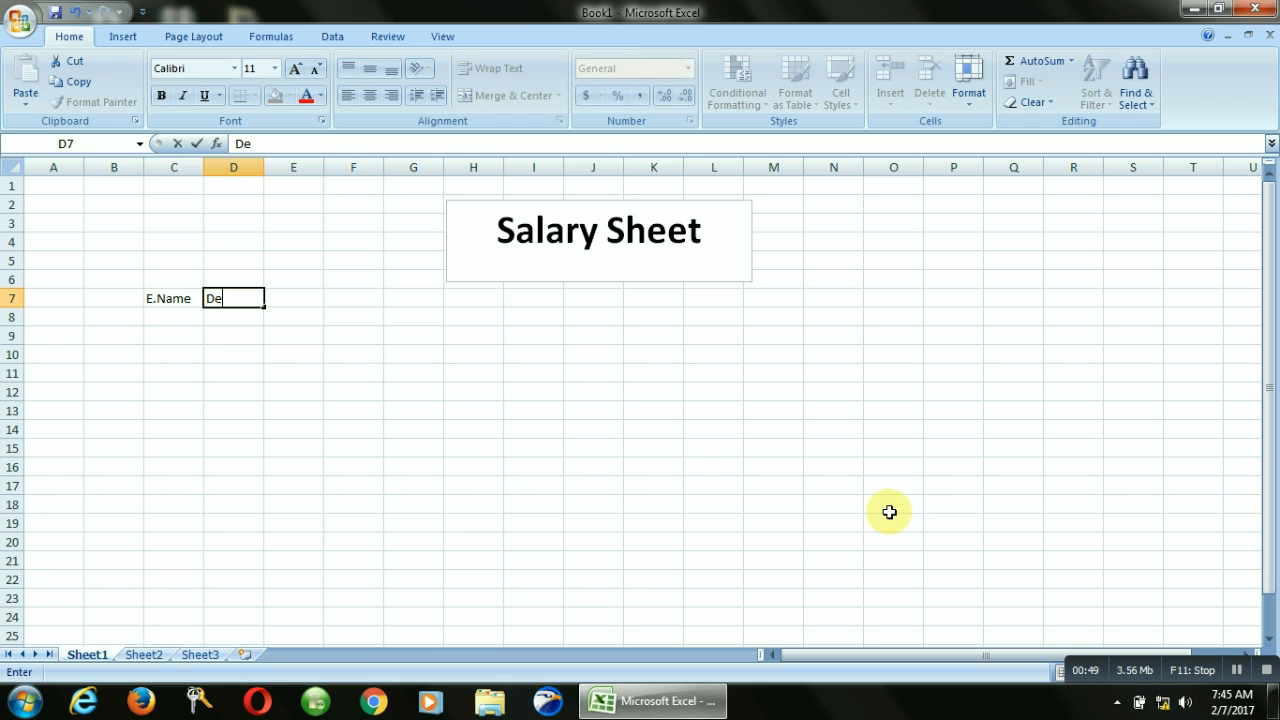
type("signation")
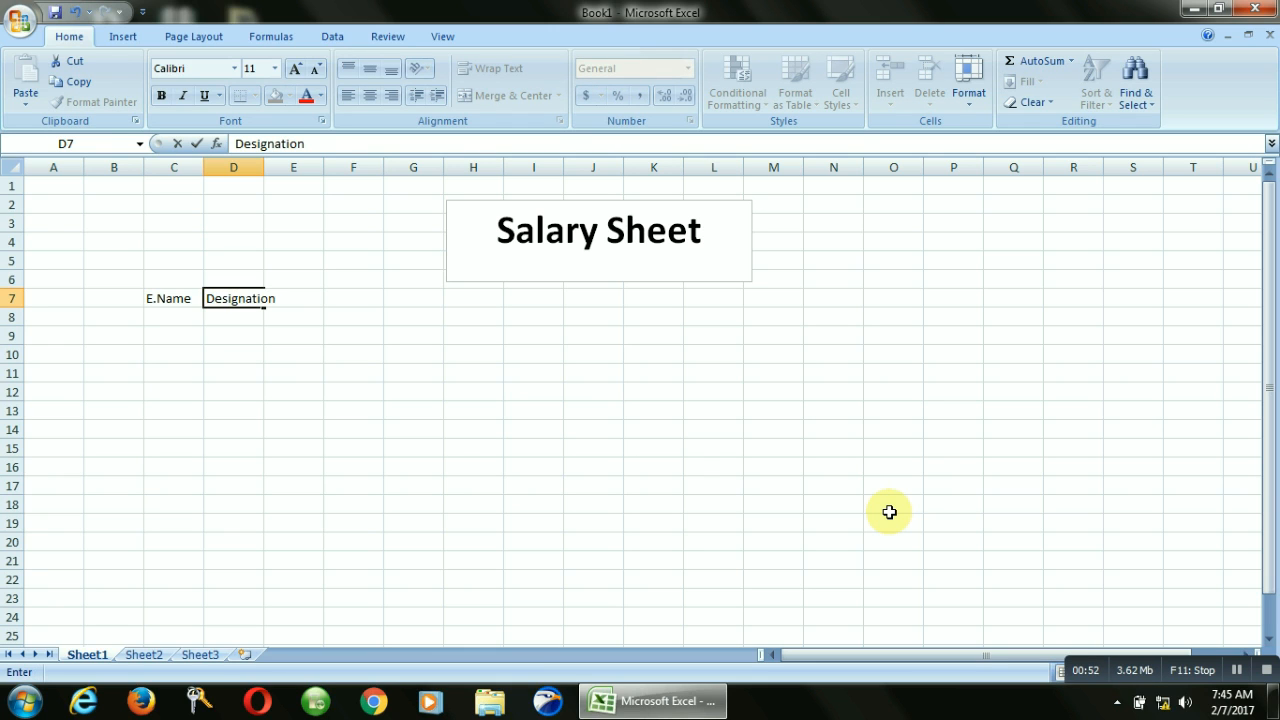
key("Tab")
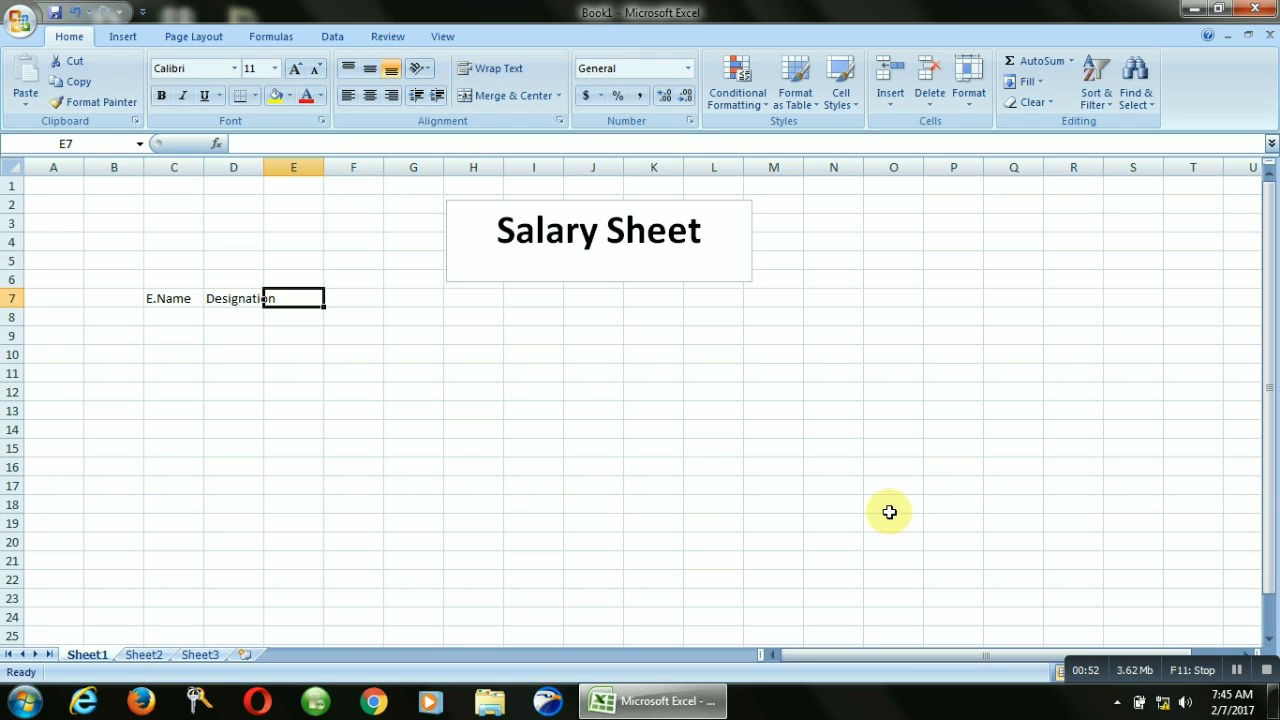
type("Depa")
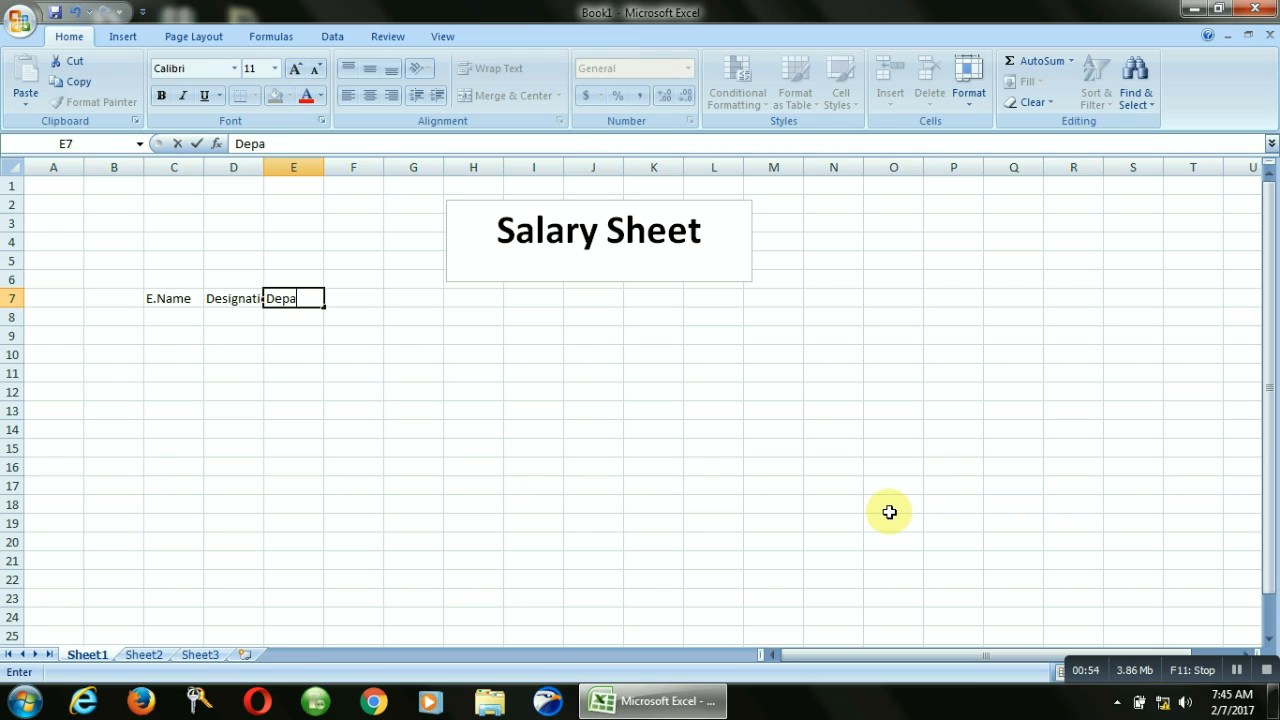
type("rtment")
key("Tab")
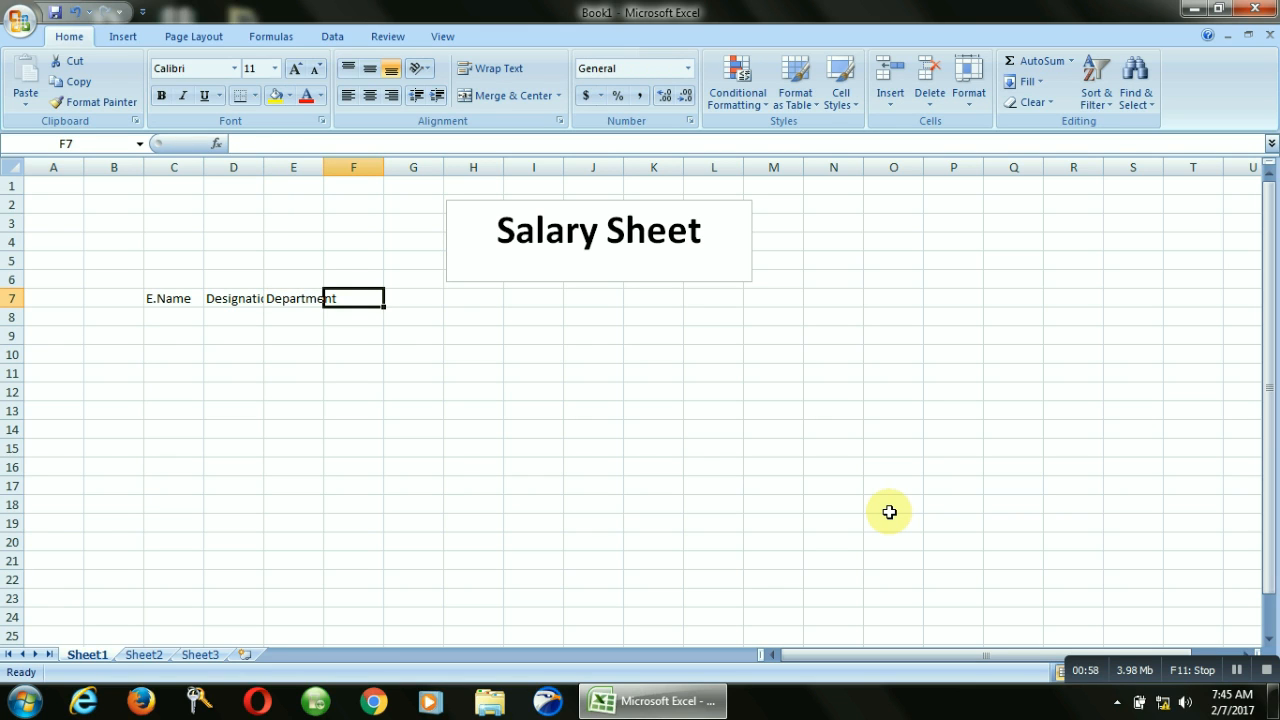
Add the headings Basic Salary, Attendance and Salary in cells F7 to H7.
type("Ba")
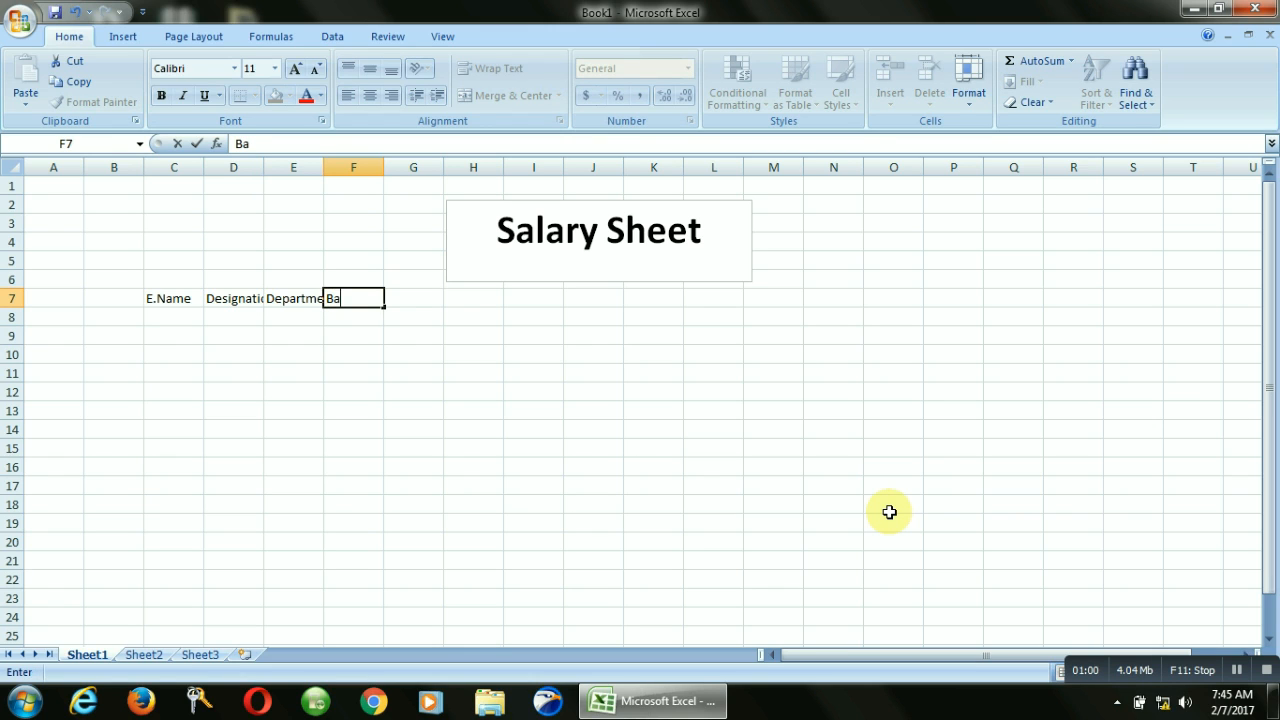
type("sic Salary")
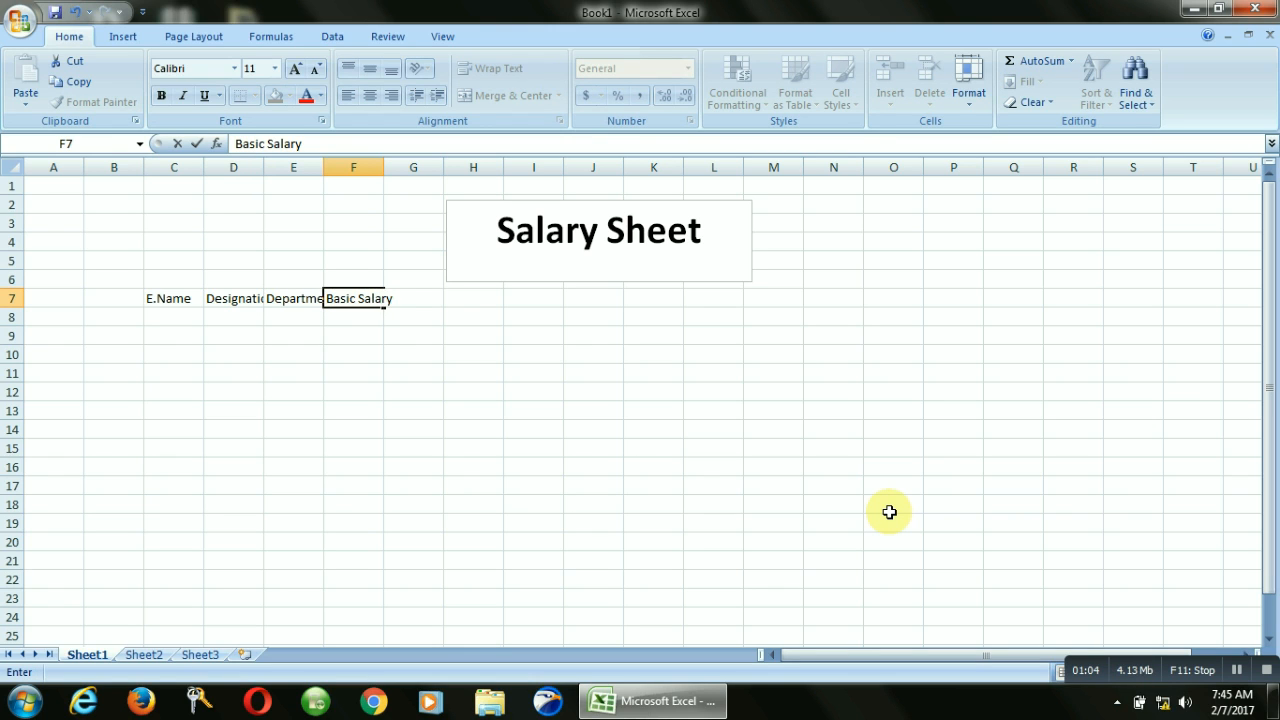
key("Tab")
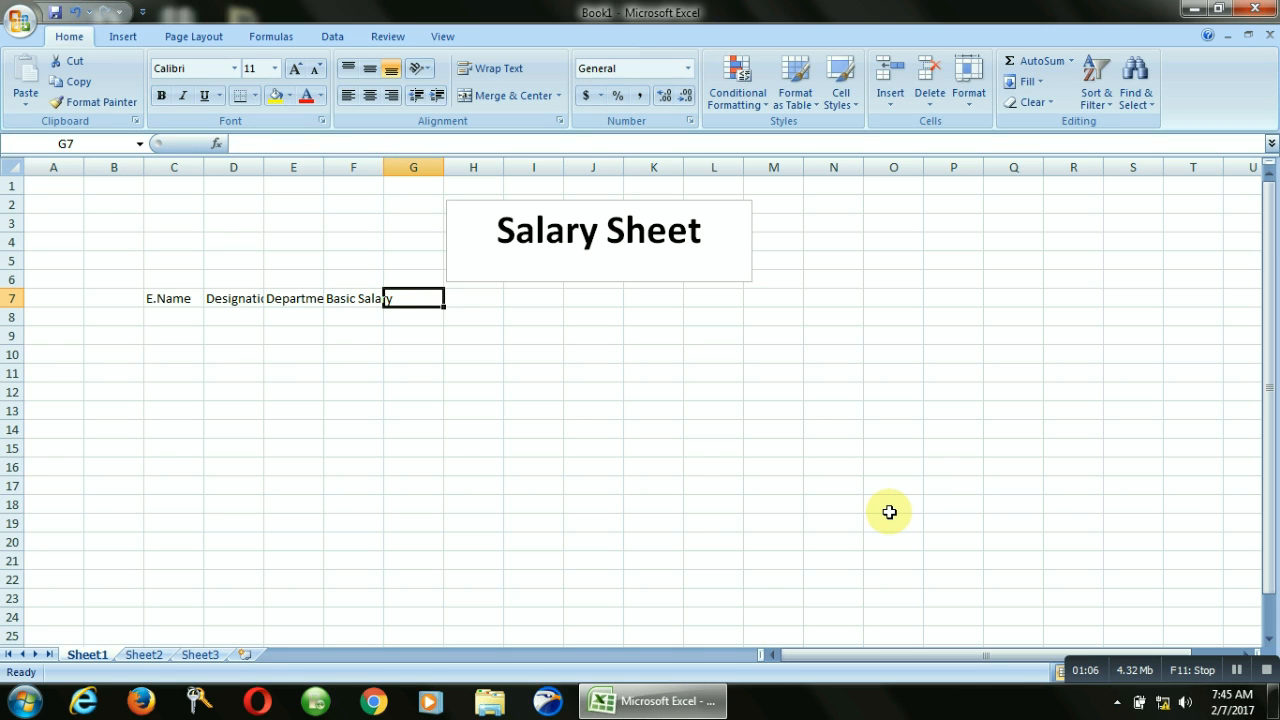
type("Atten")
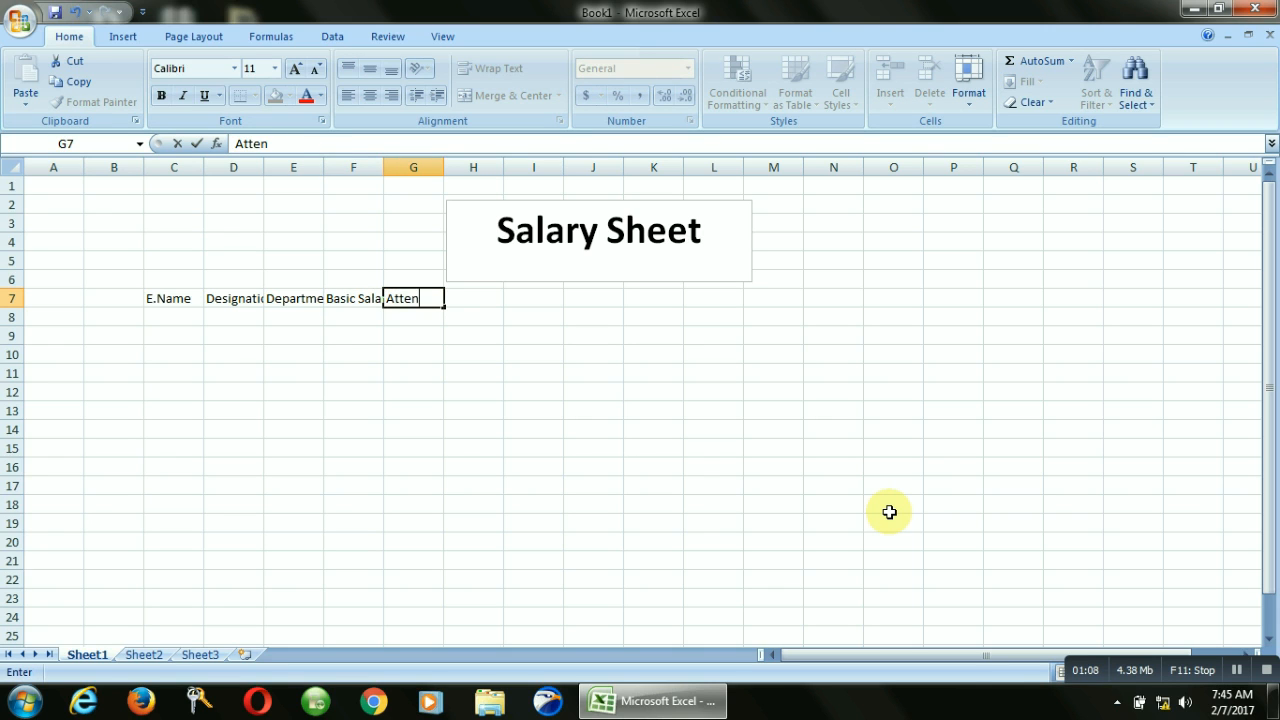
type("dance")
key("Tab")
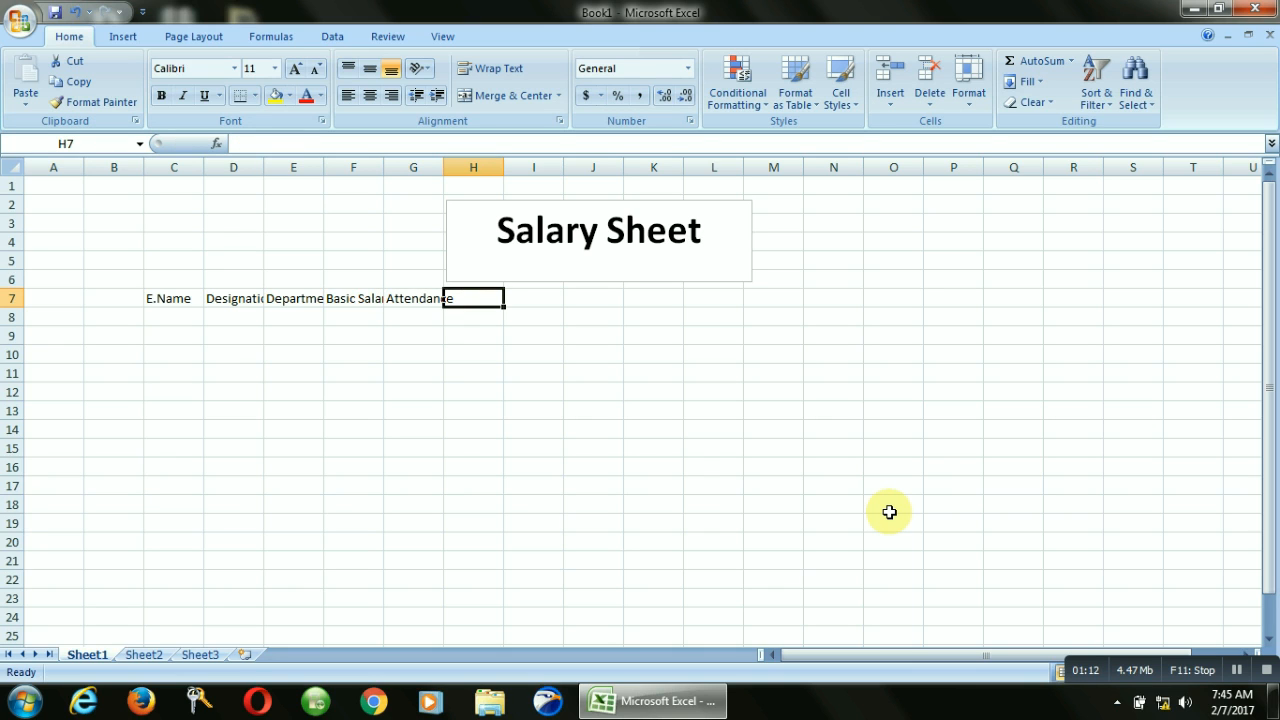
type("Salary")
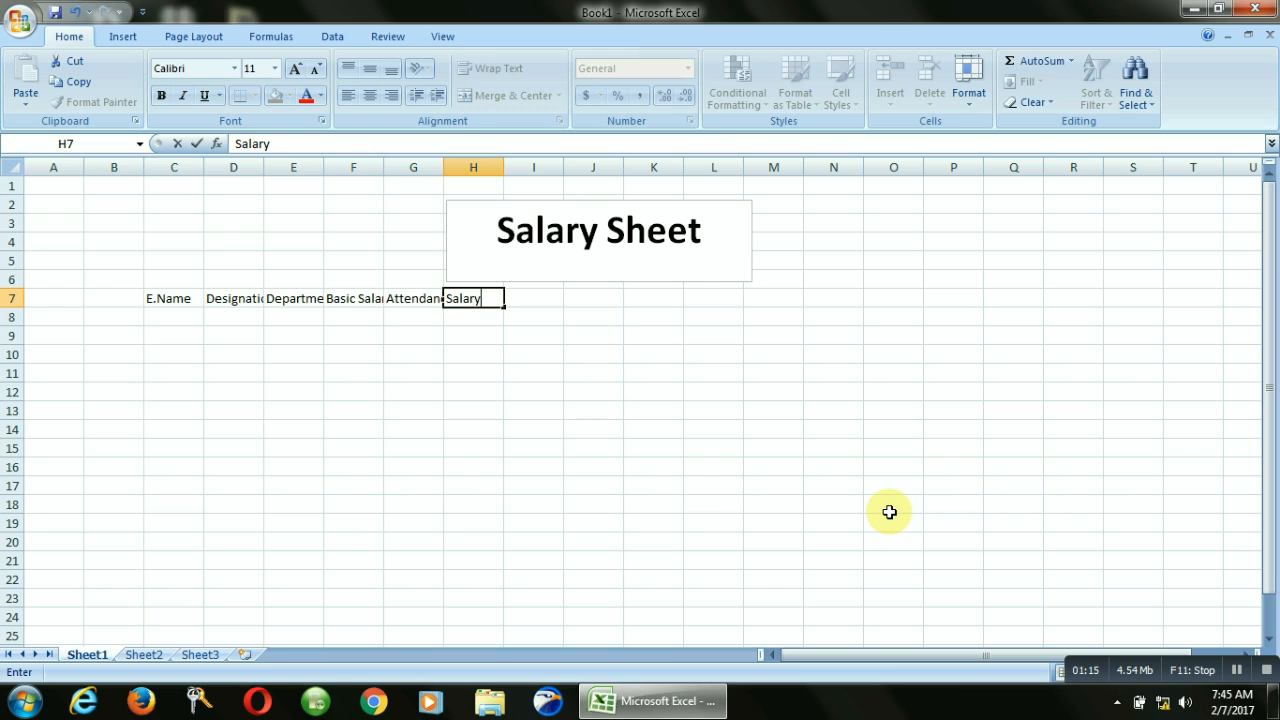
key("Tab")
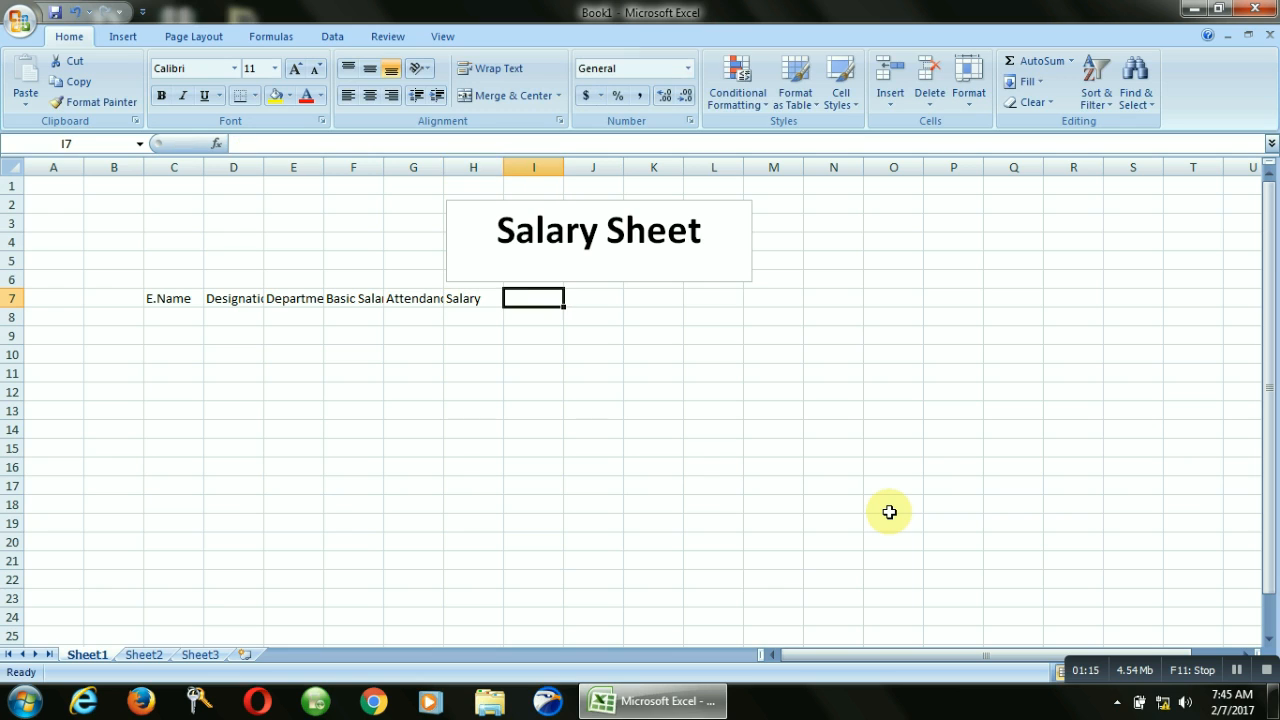
Add the headings "House Allawance" in cell I7 and "Convance" in cell J7.
type("H")
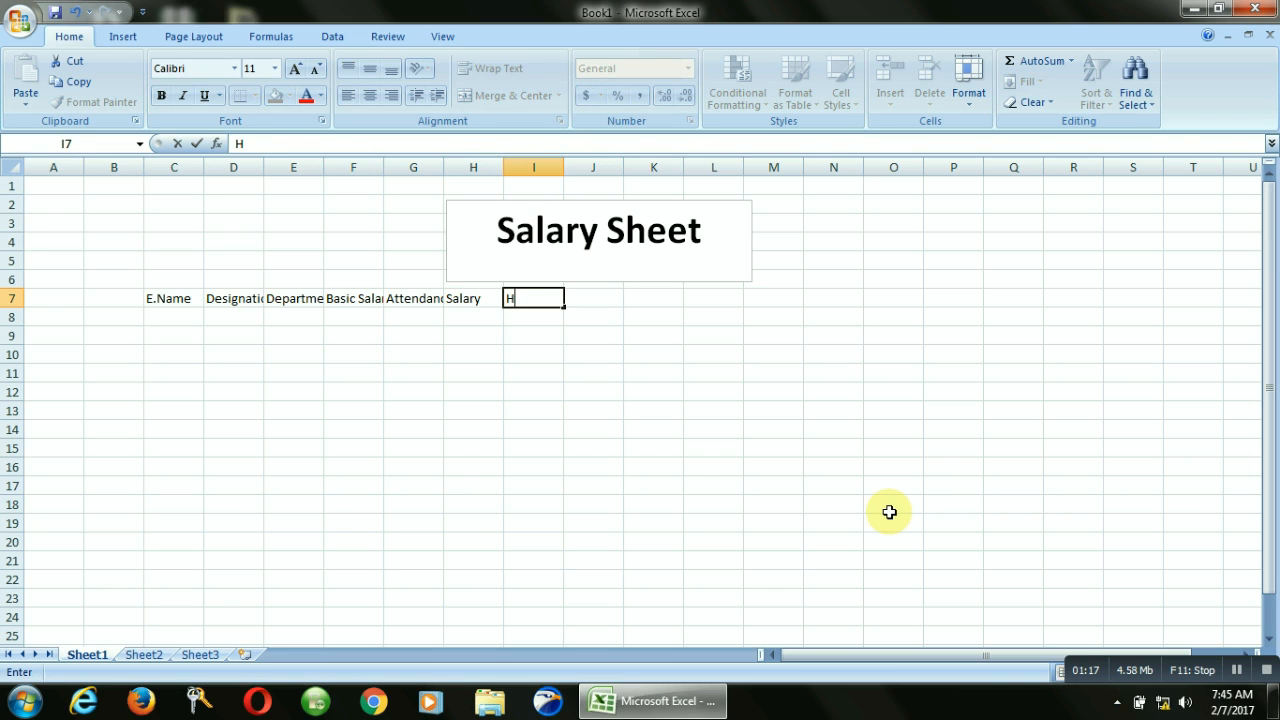
type("ouse Alla")
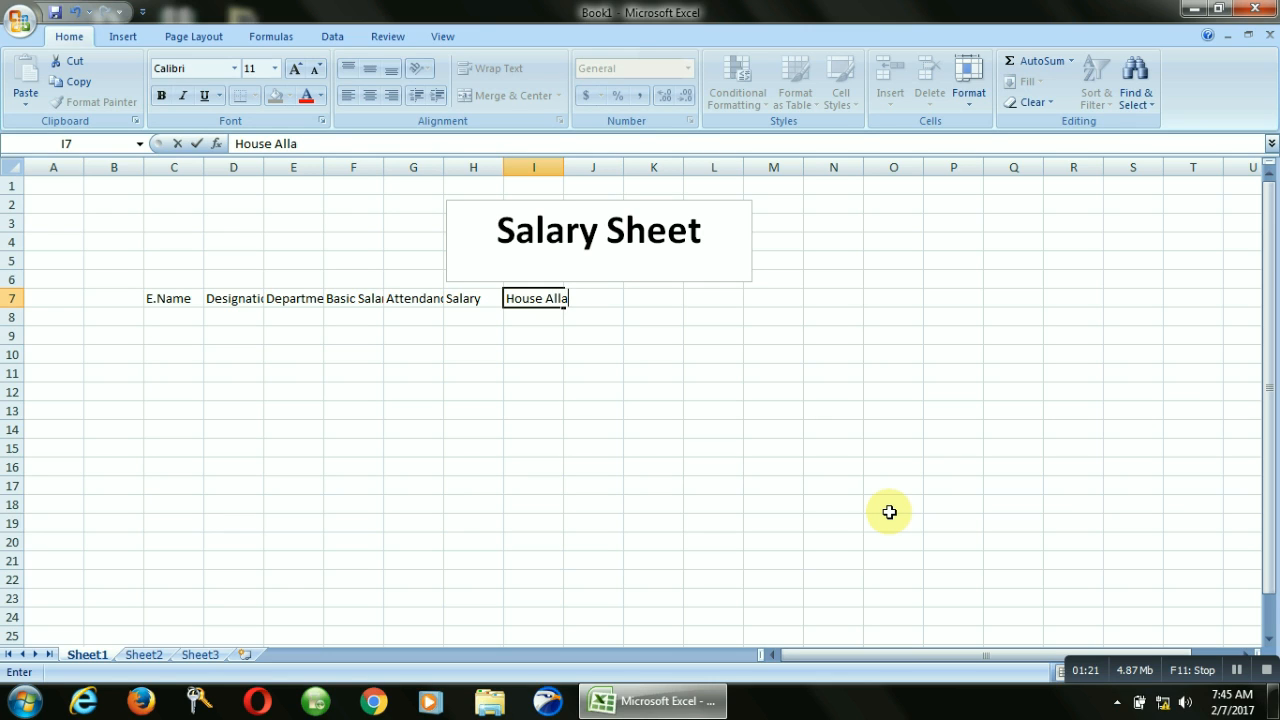
type("wance")
key("Tab")
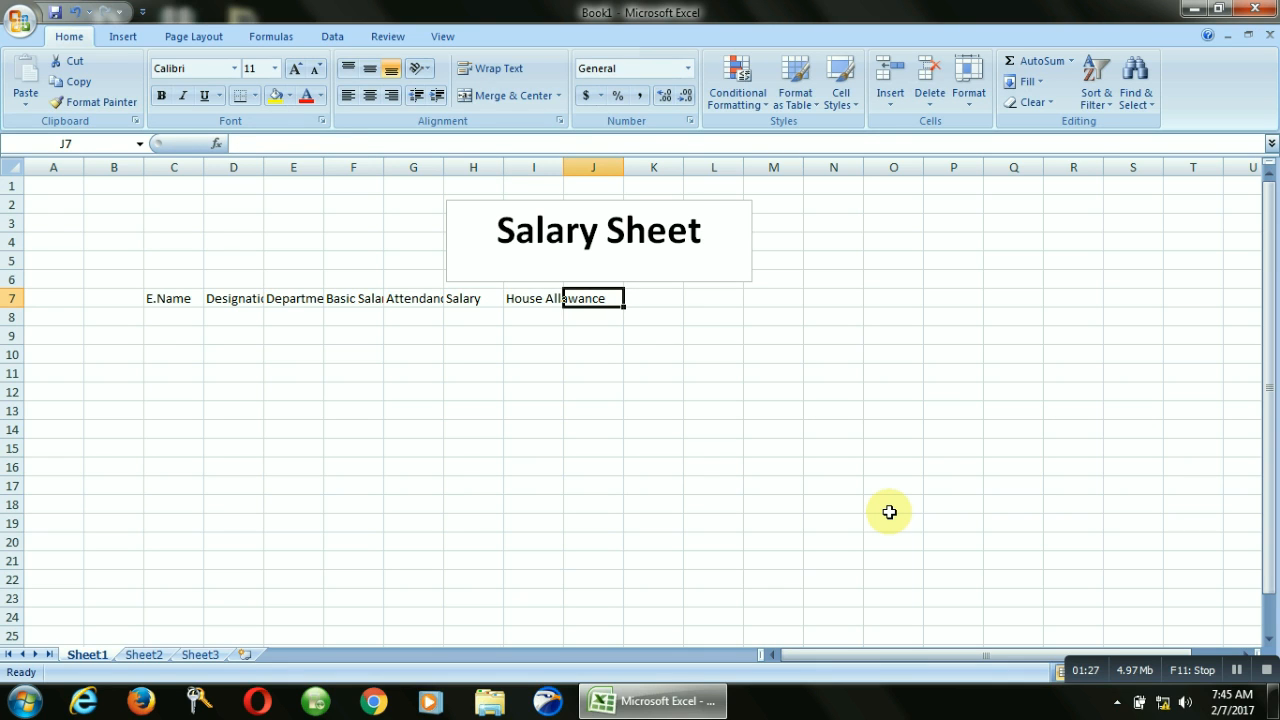
type("Con")
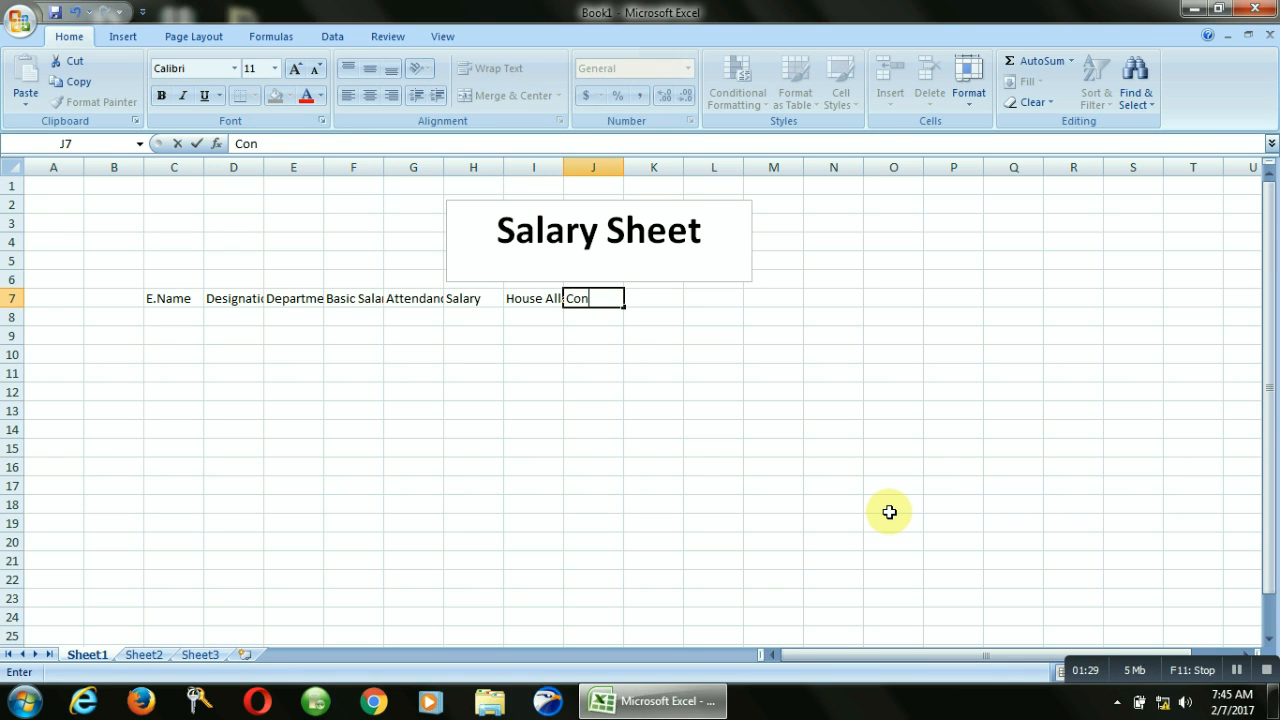
type("vance")
key("Tab")
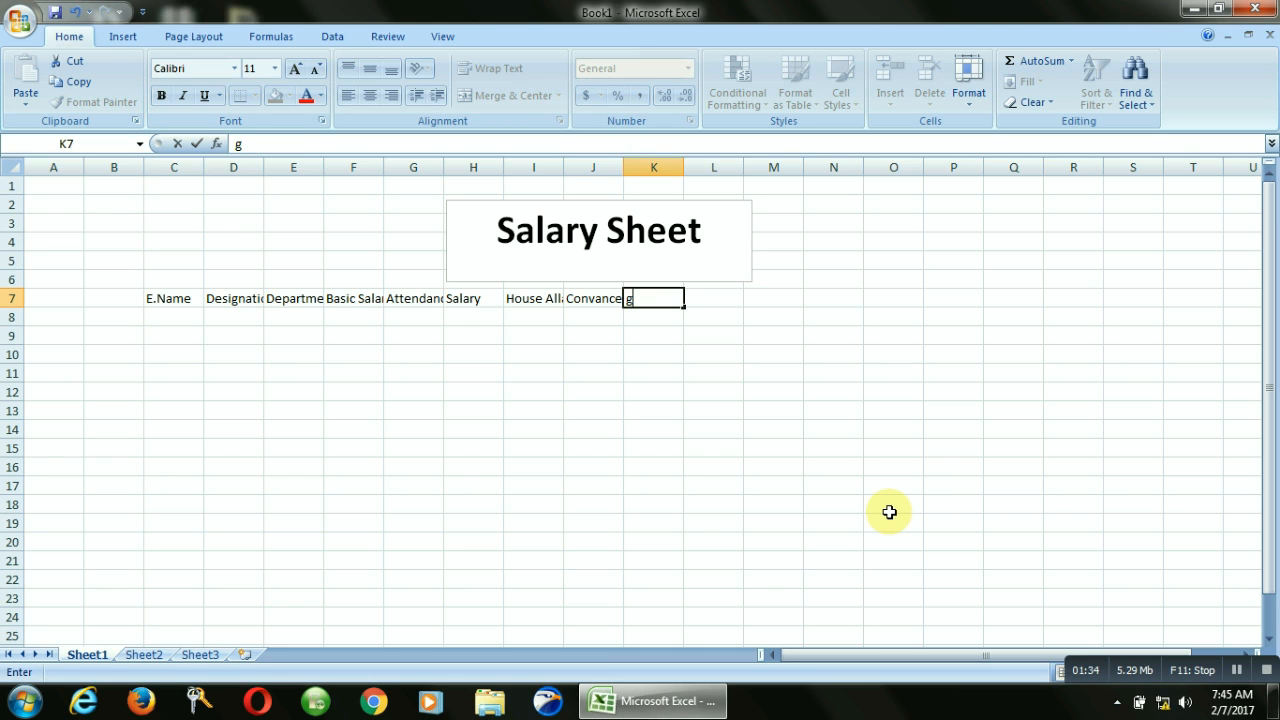
Add the headings Gross, Income Tax and ESI in cells K7 to M7.
type("Gross")
key("Tab")
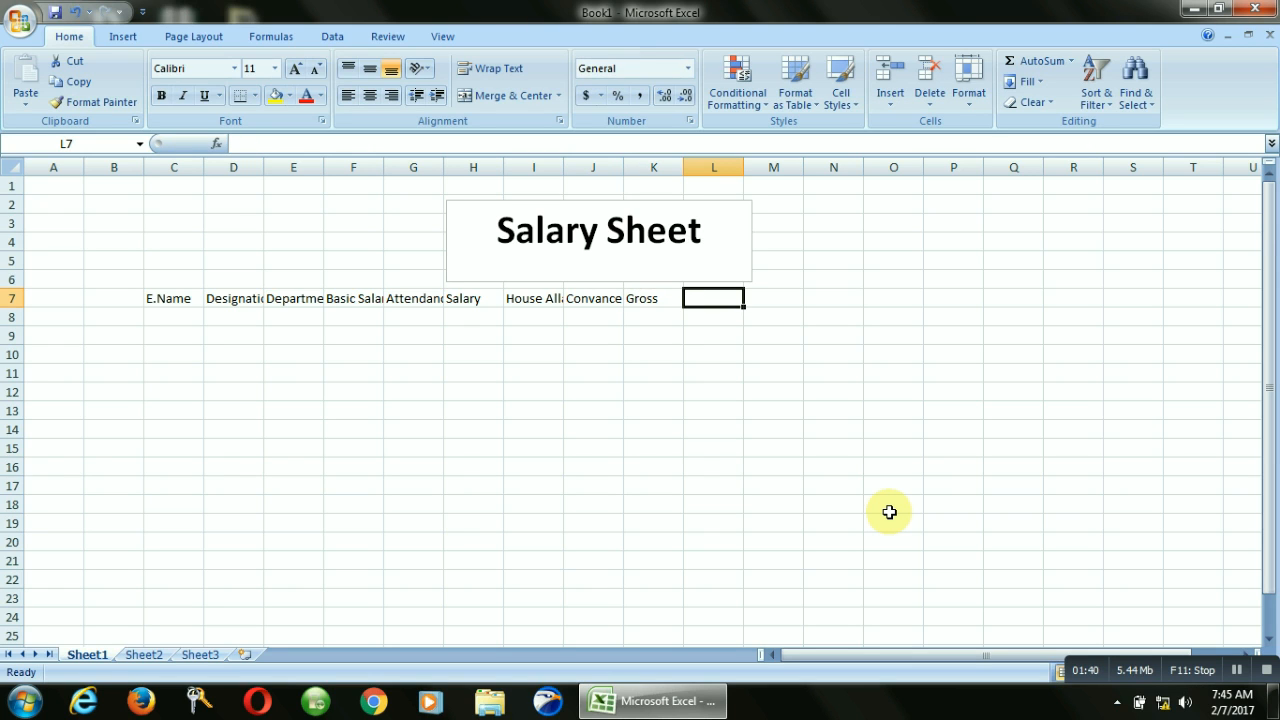
type("Income")
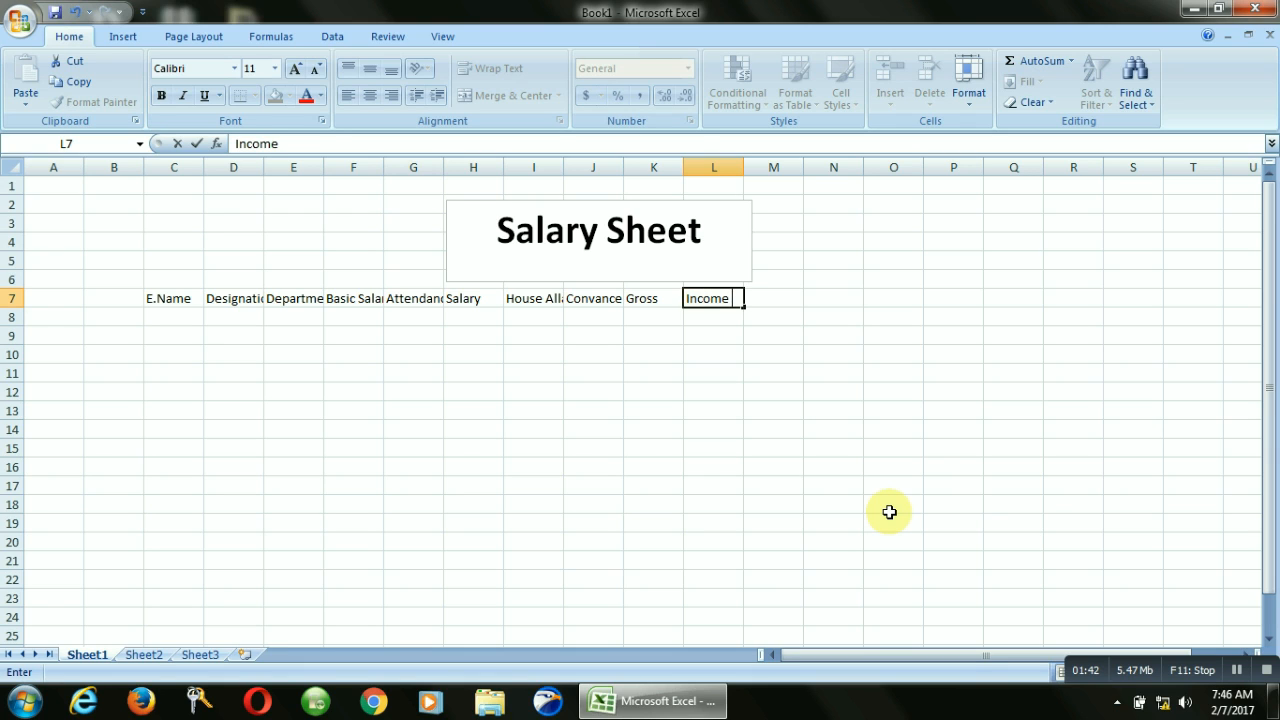
type(" Tax")
key("Tab")
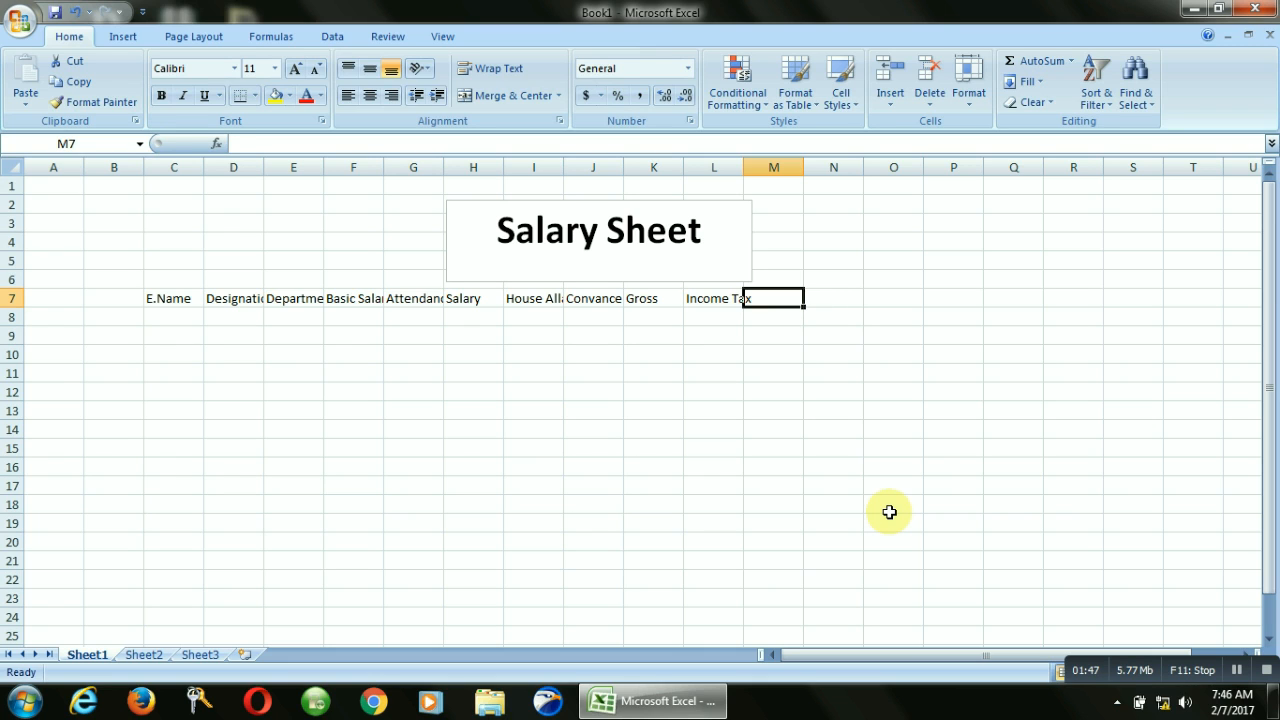
type("ESI")
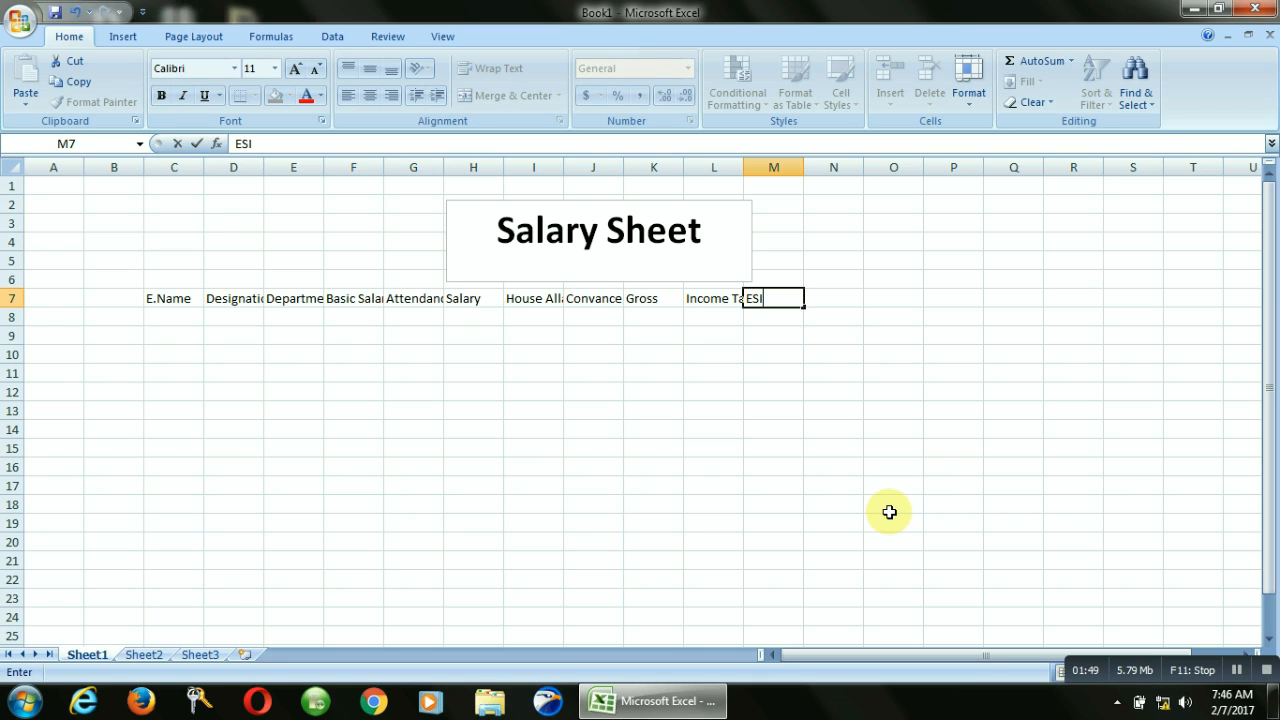
key("Tab")
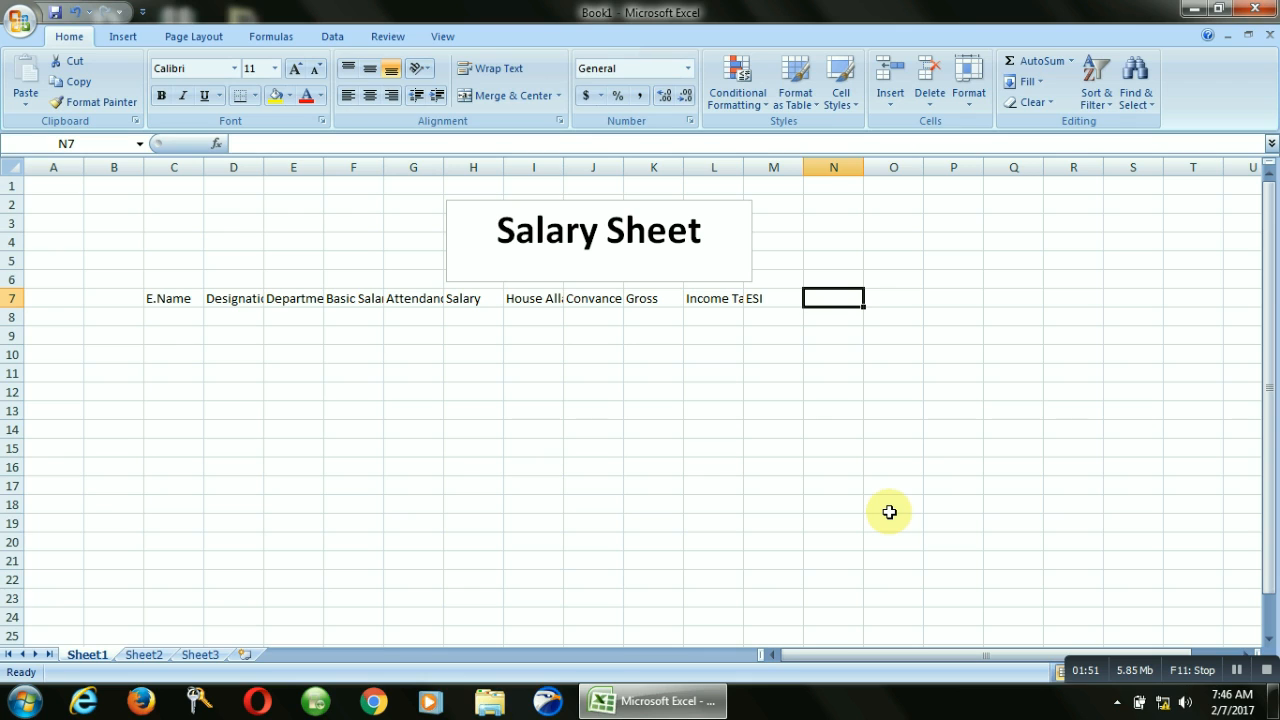
Add the headings EPF, Total Deduction and Net Salary in cells N7 to P7.
type("E")
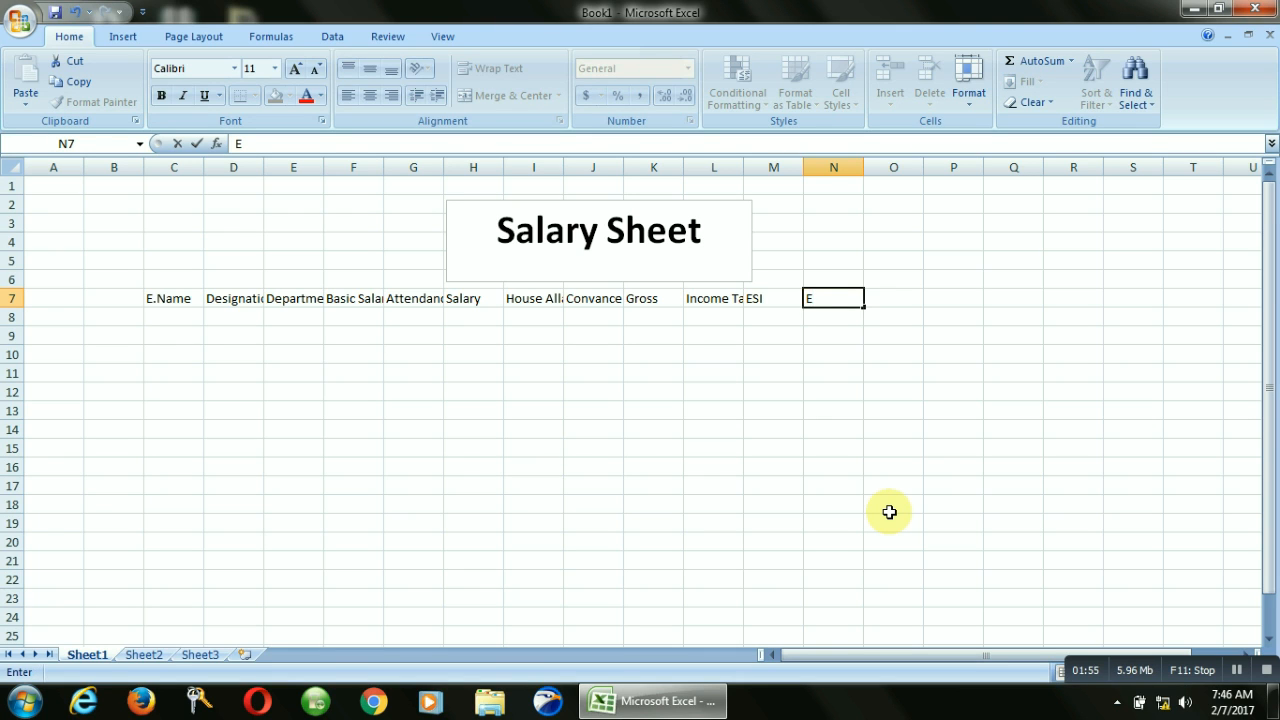
type("F")
key("BackSpace")
type("PF")
key("Tab")
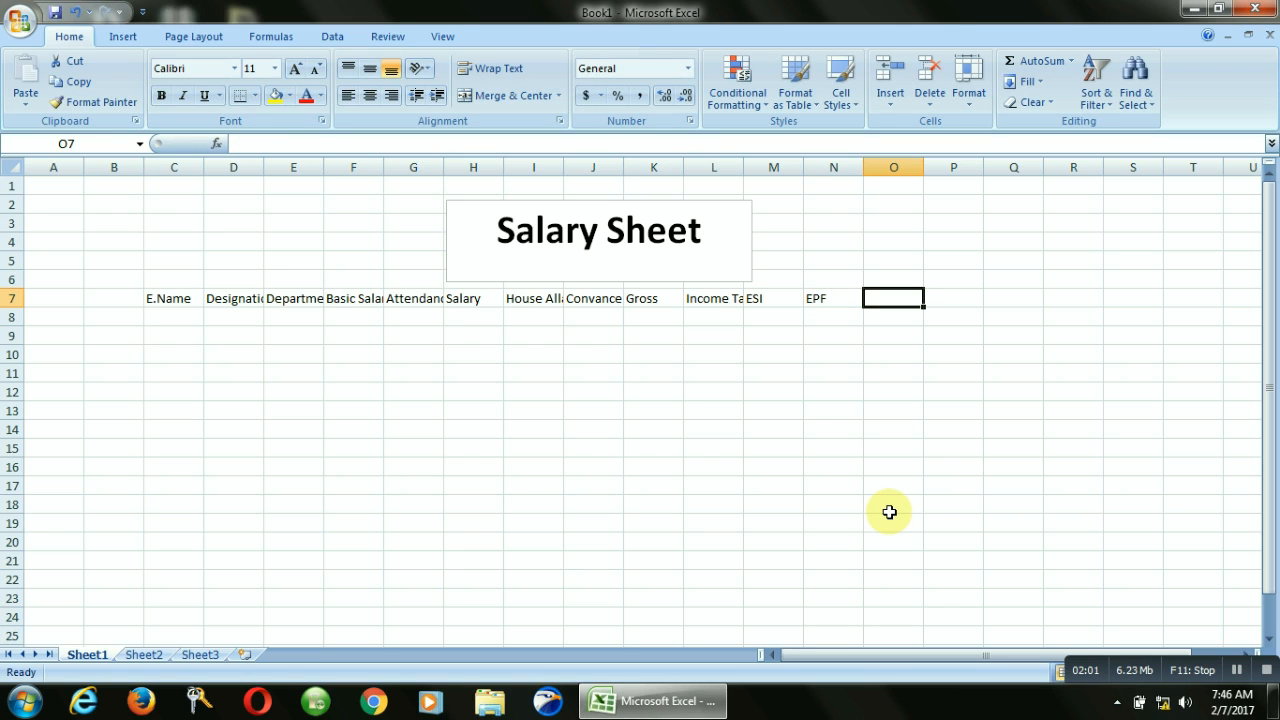
type("To")
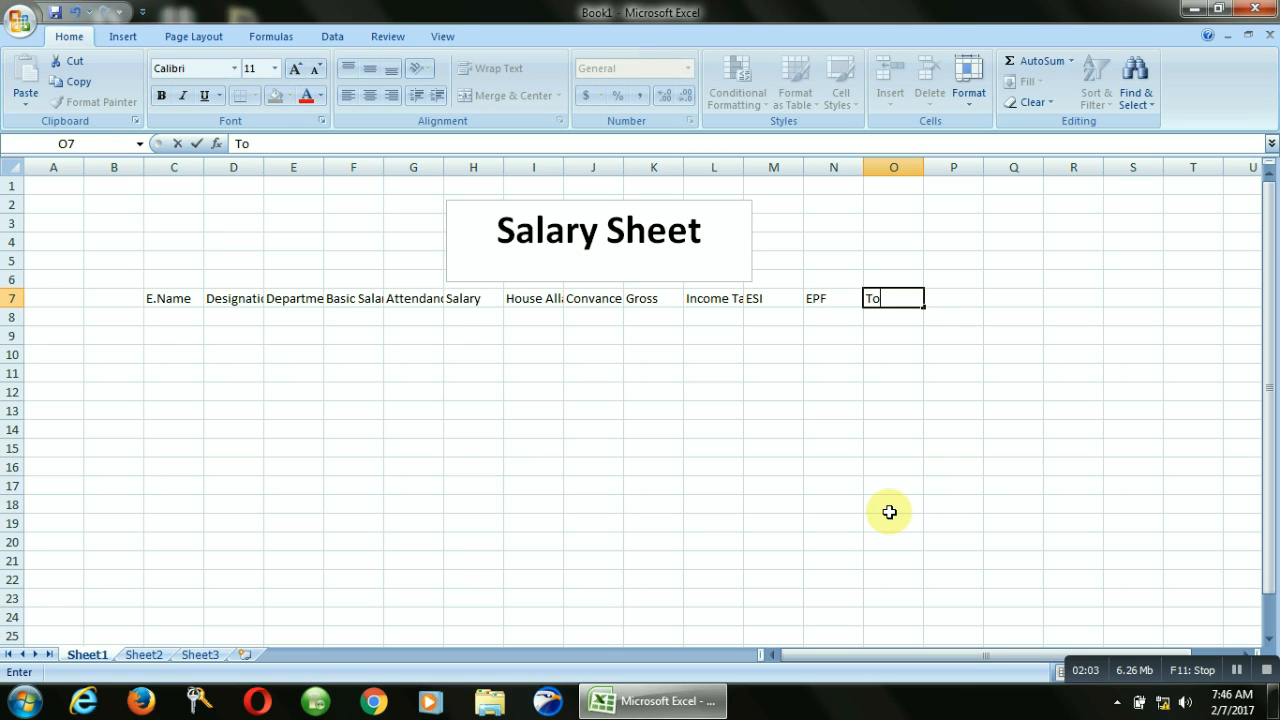
type("tal Deduction")
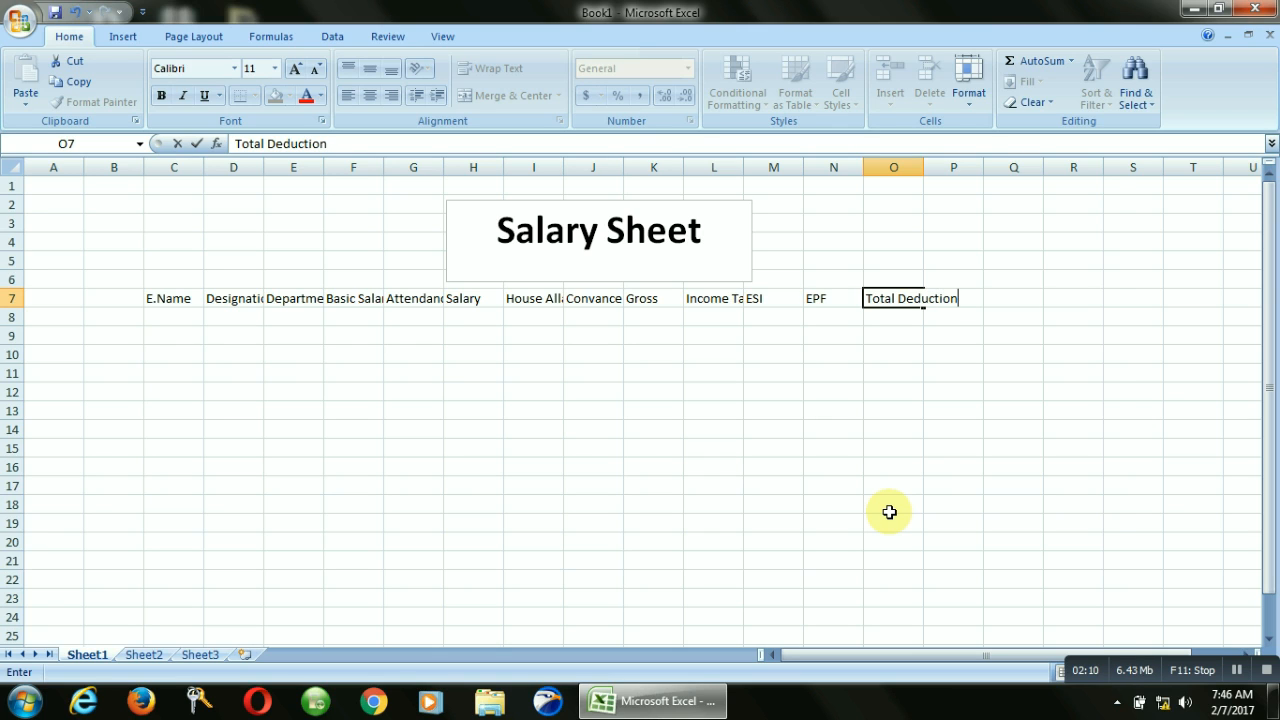
key("Tab")
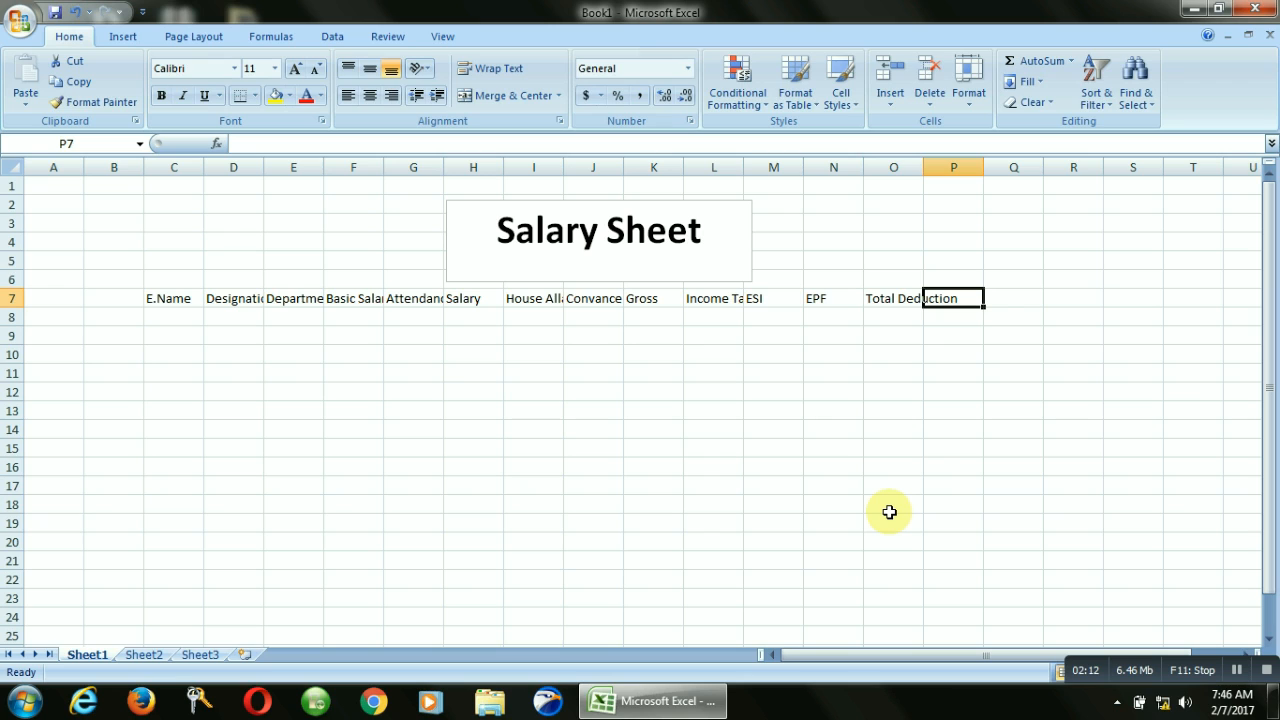
type("Net")
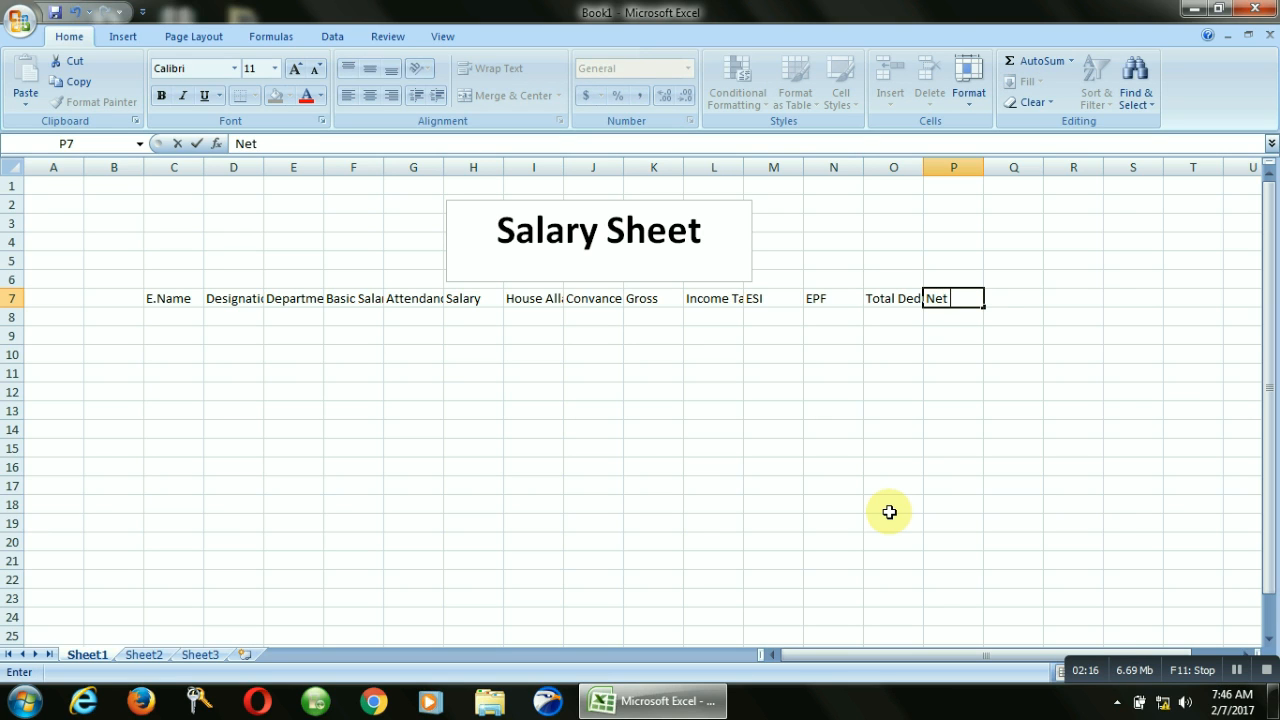
type(" Salary")
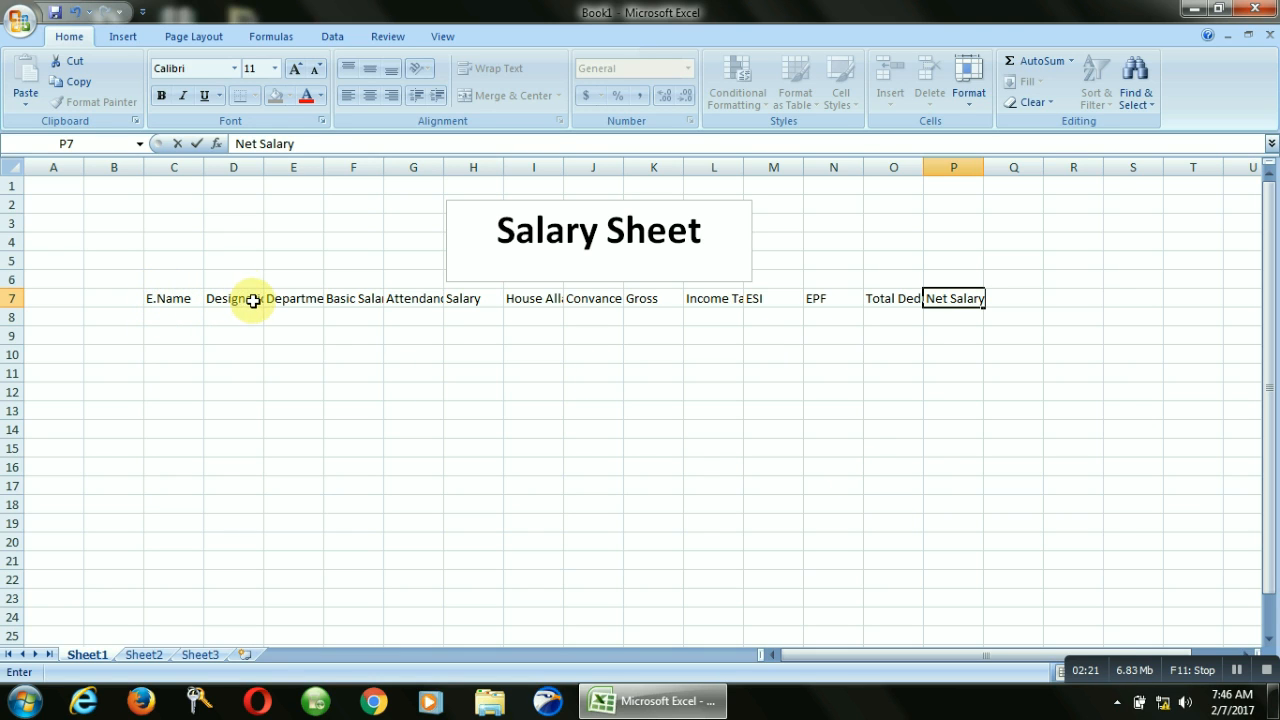
AutoFit the widths of the Designation, Basic Salary and Department columns to their headings.
left_click(260, 165)
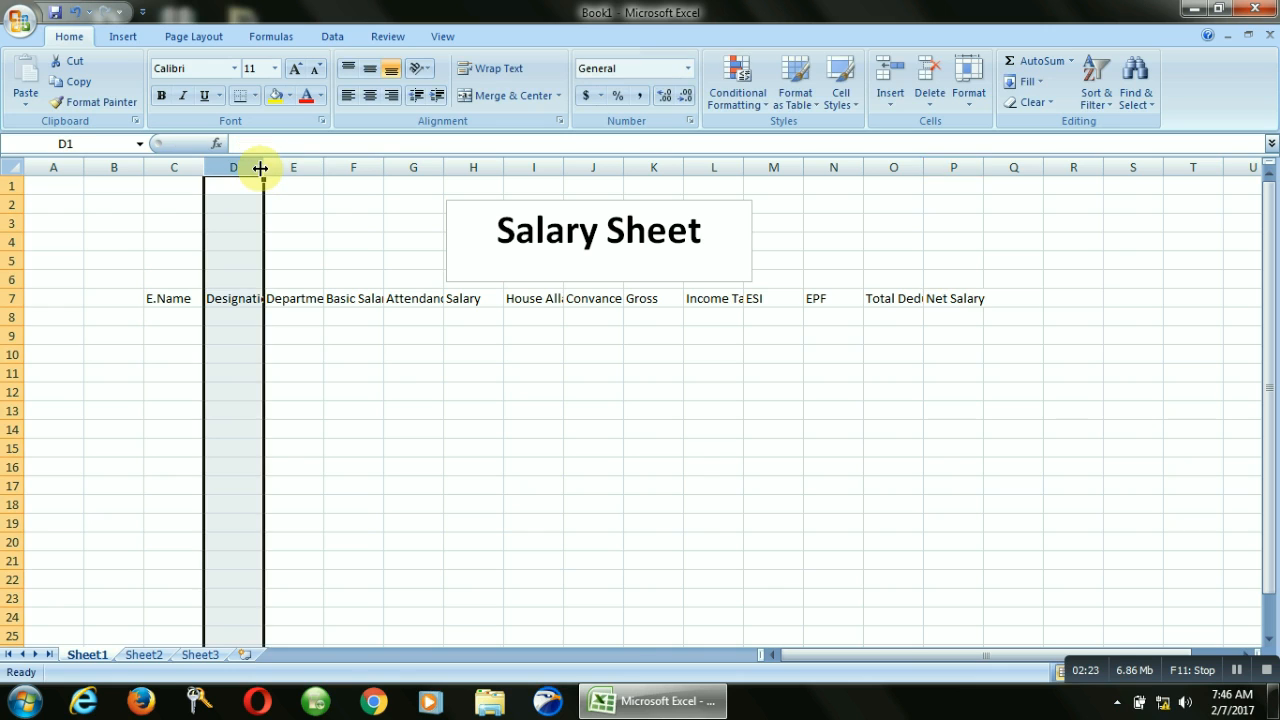
double_click(263, 166)
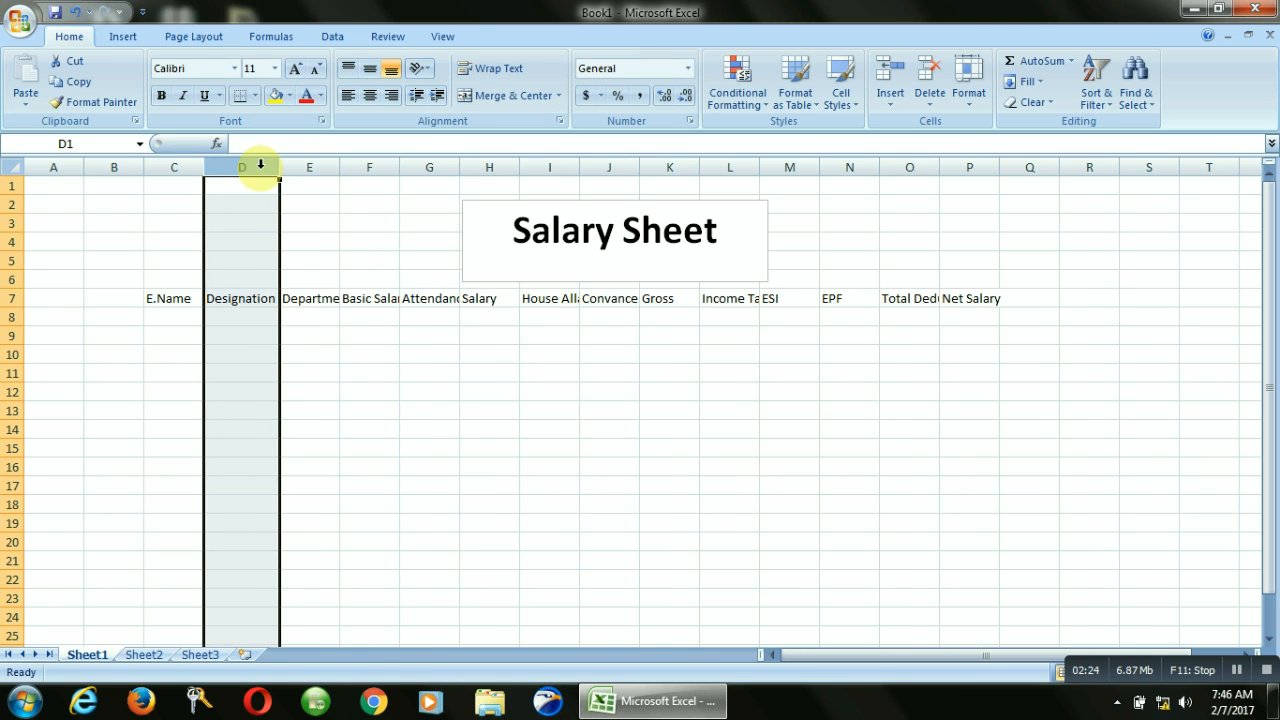
left_click(331, 165)
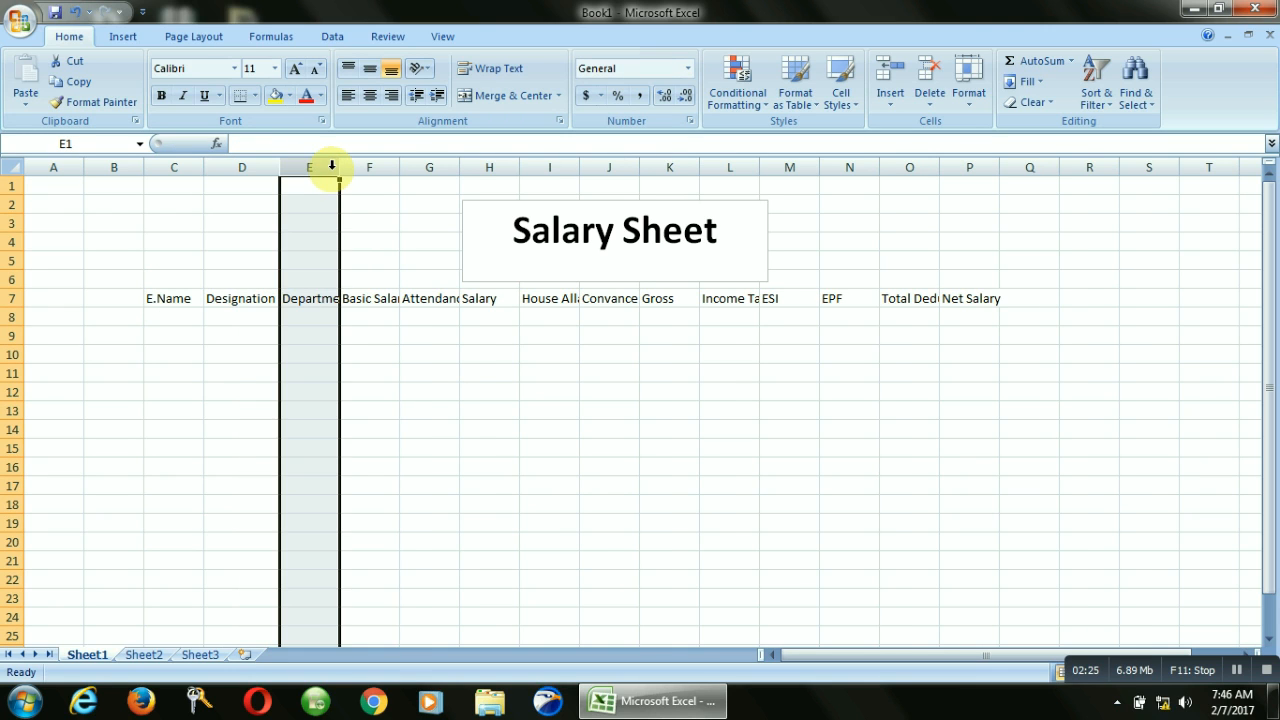
left_click(393, 166)
left_click(409, 334)
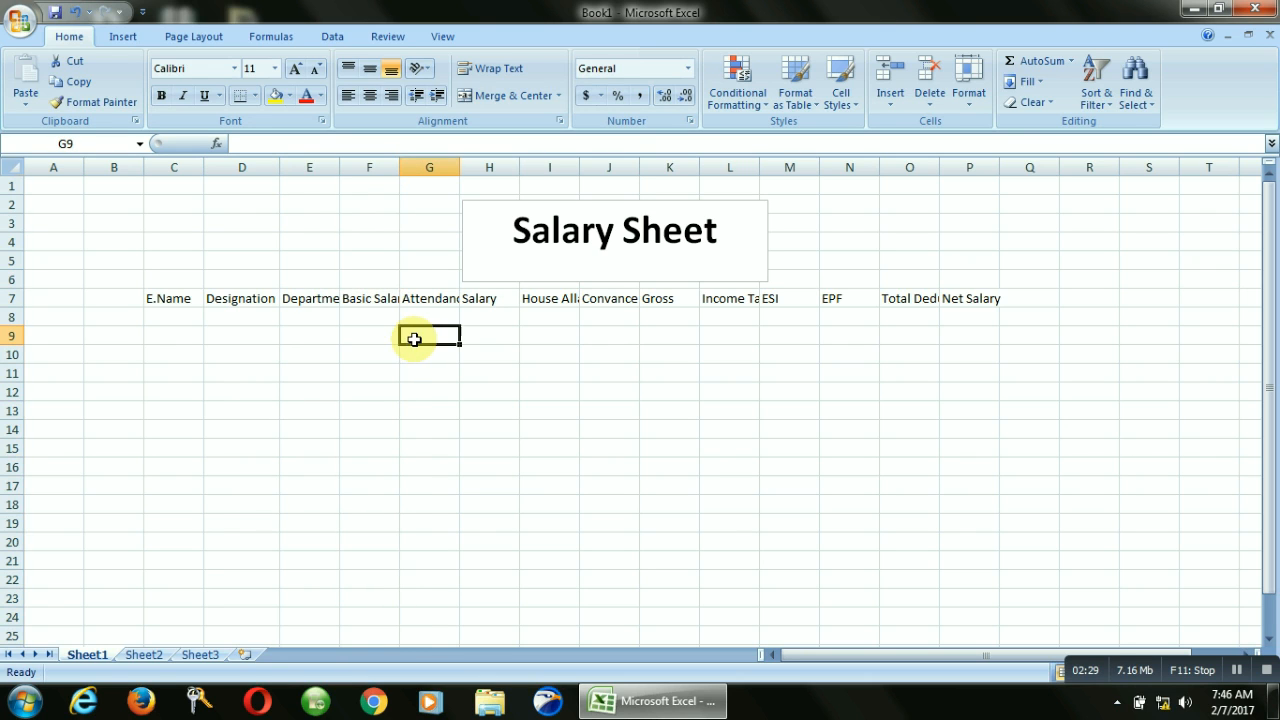
double_click(400, 174)
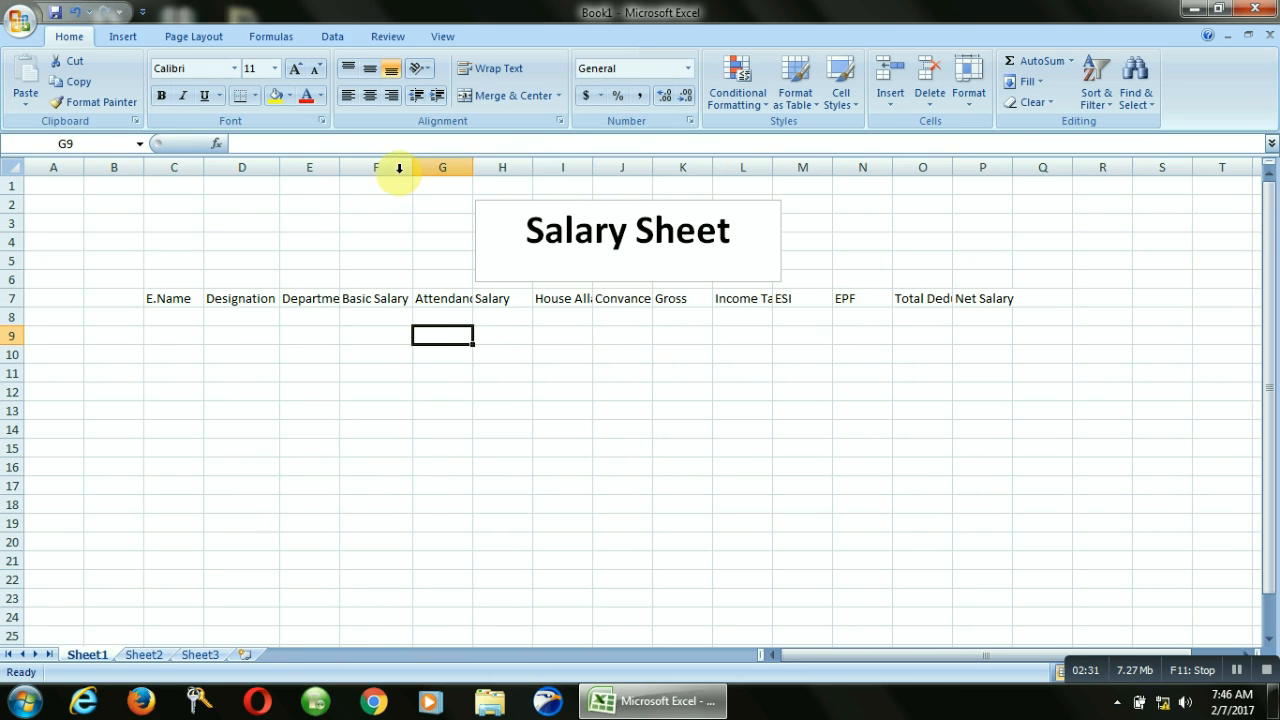
double_click(340, 169)
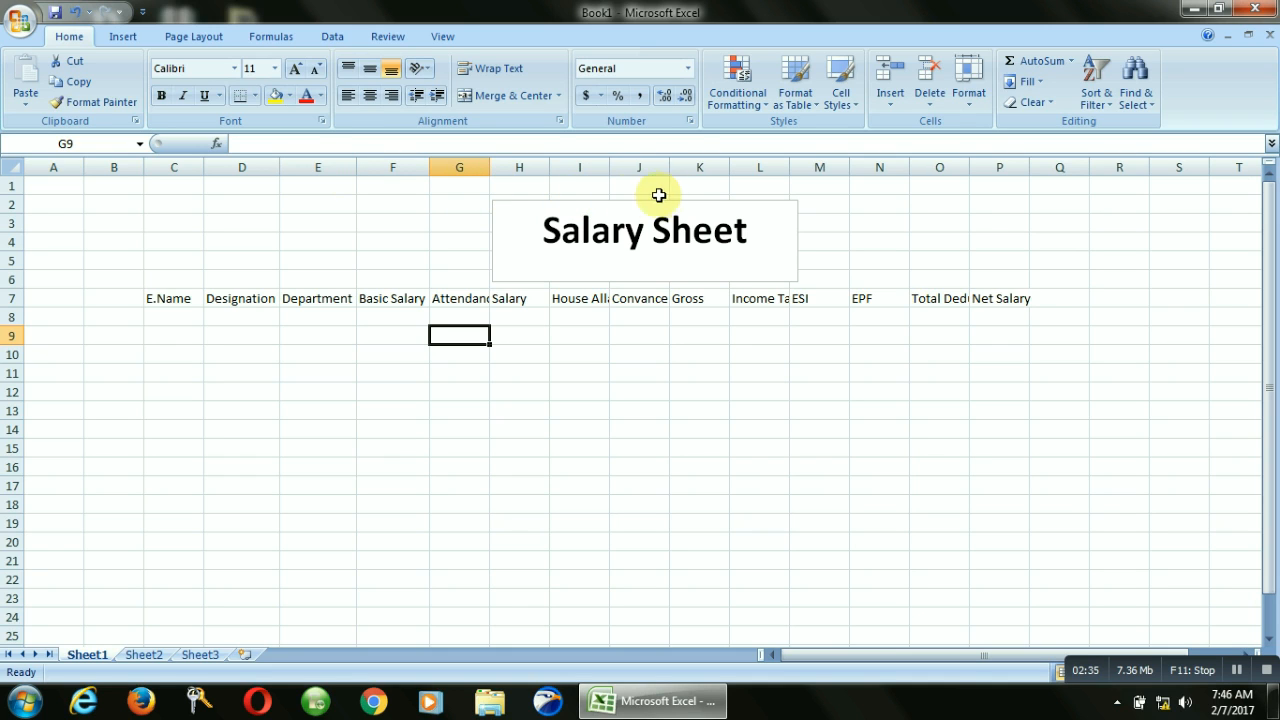
AutoFit the widths of columns I, J, L, O and P to their headings.
left_click_drag(605, 167, 605, 167)
double_click(605, 167)
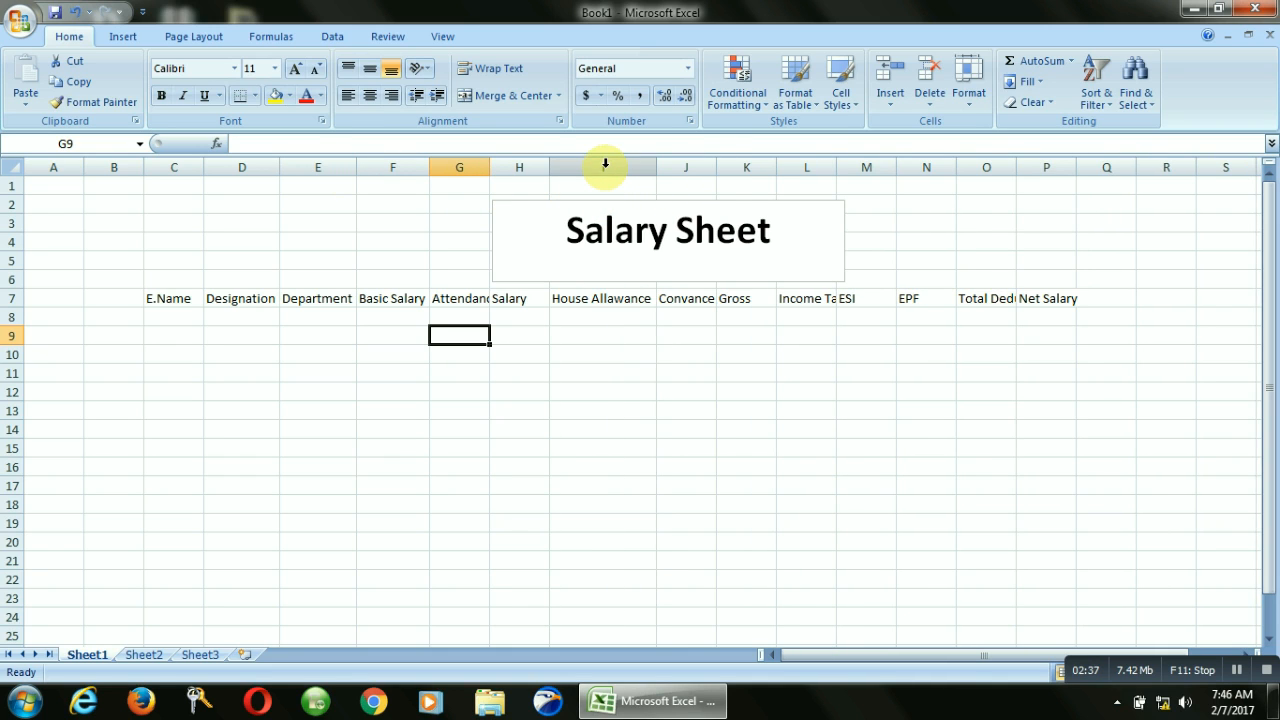
double_click(715, 168)
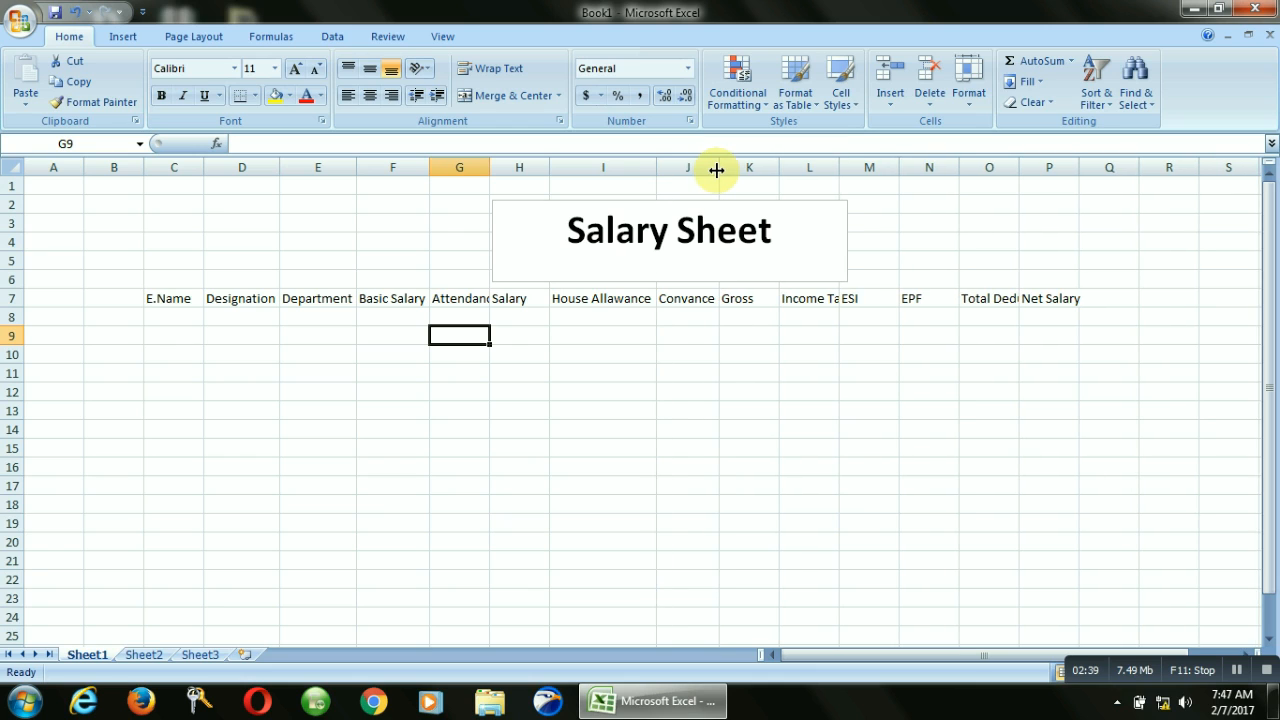
double_click(839, 167)
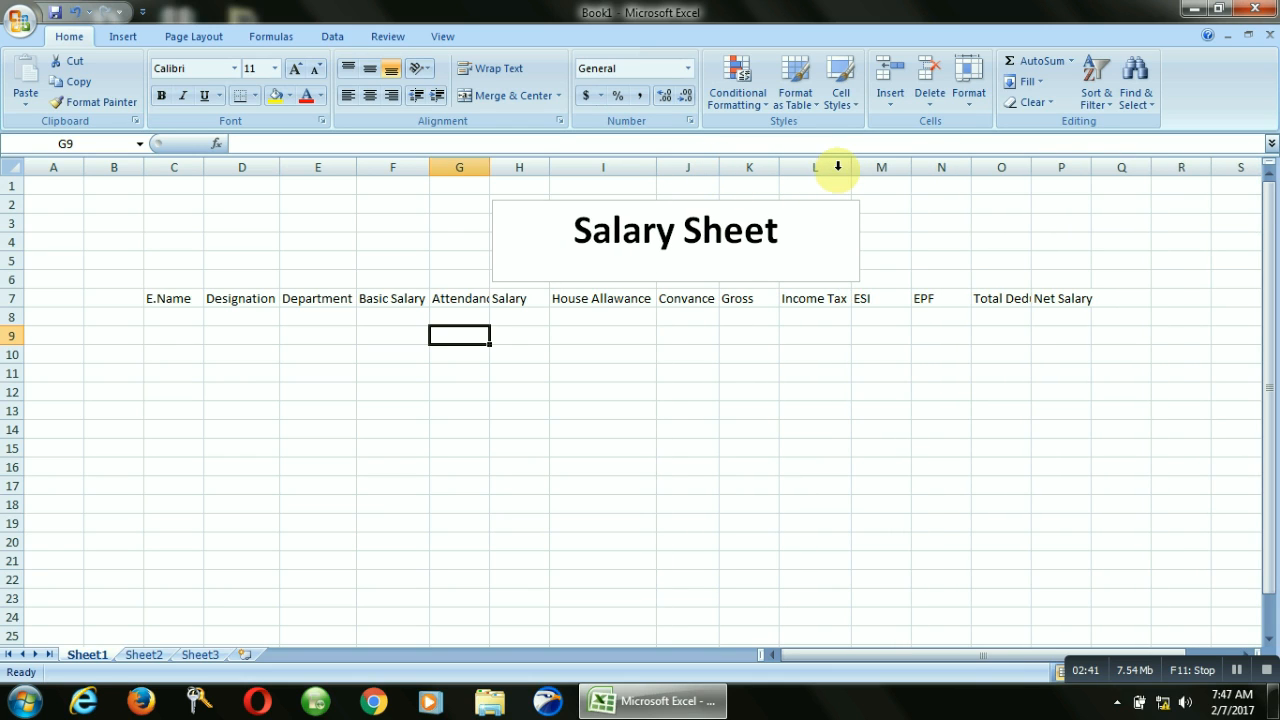
double_click(1030, 167)
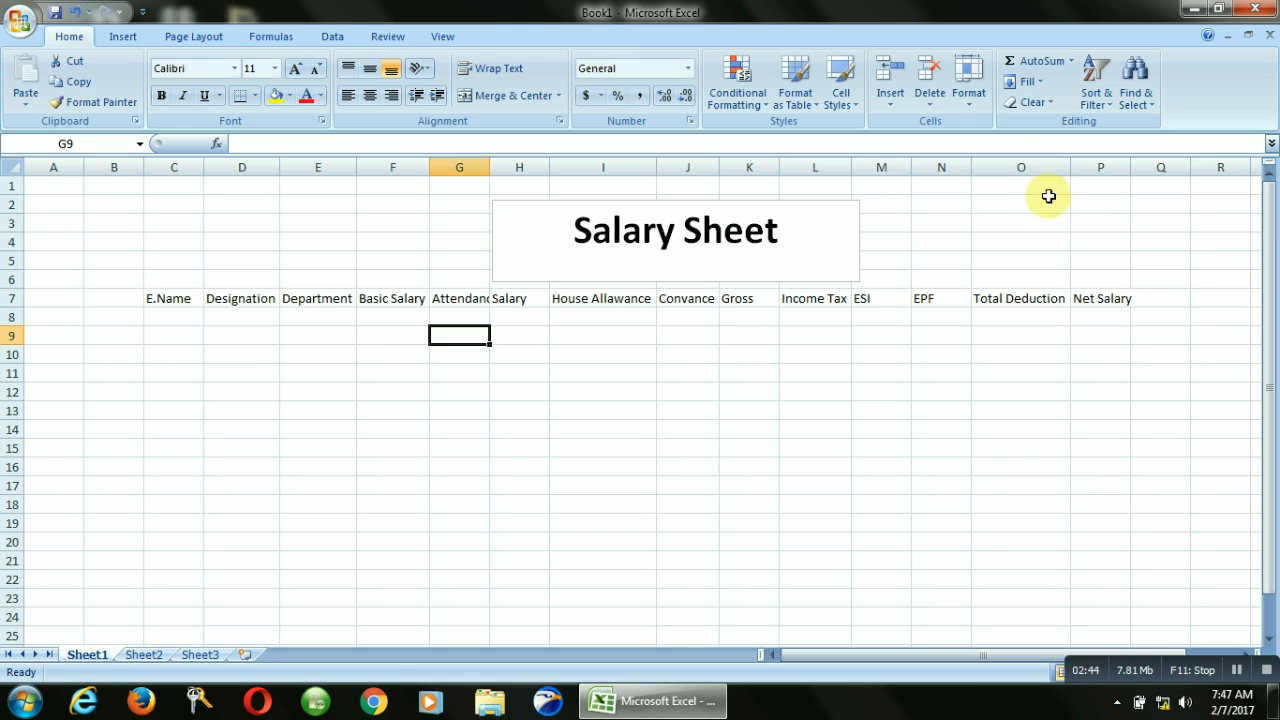
double_click(1129, 167)
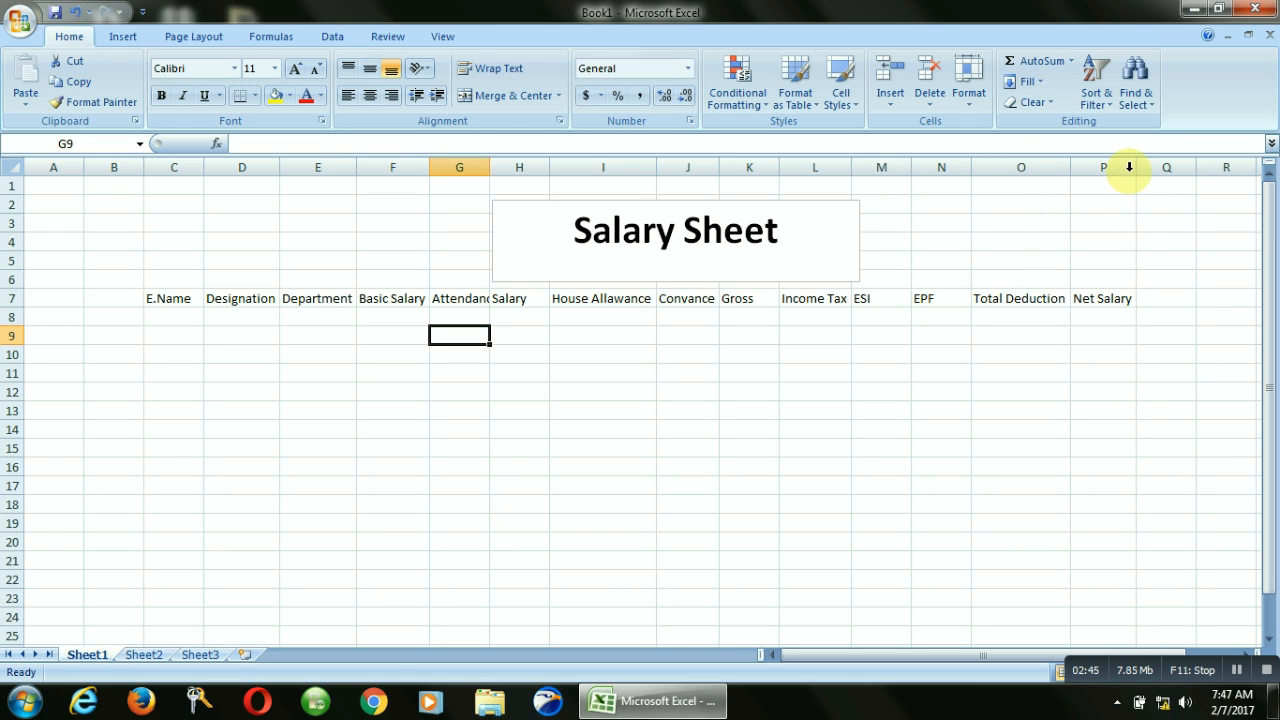
Enter the first three employees' names under E.Name in cells C8 to C10.
left_click(166, 317)
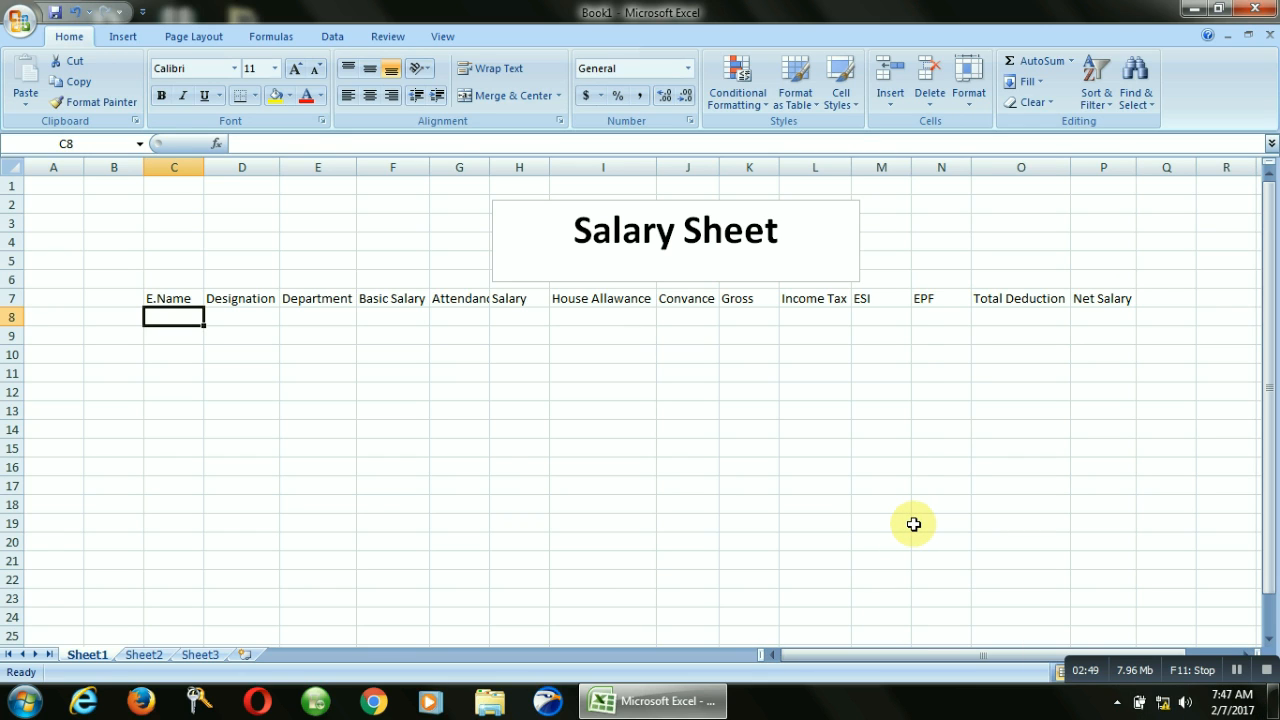
type("A")
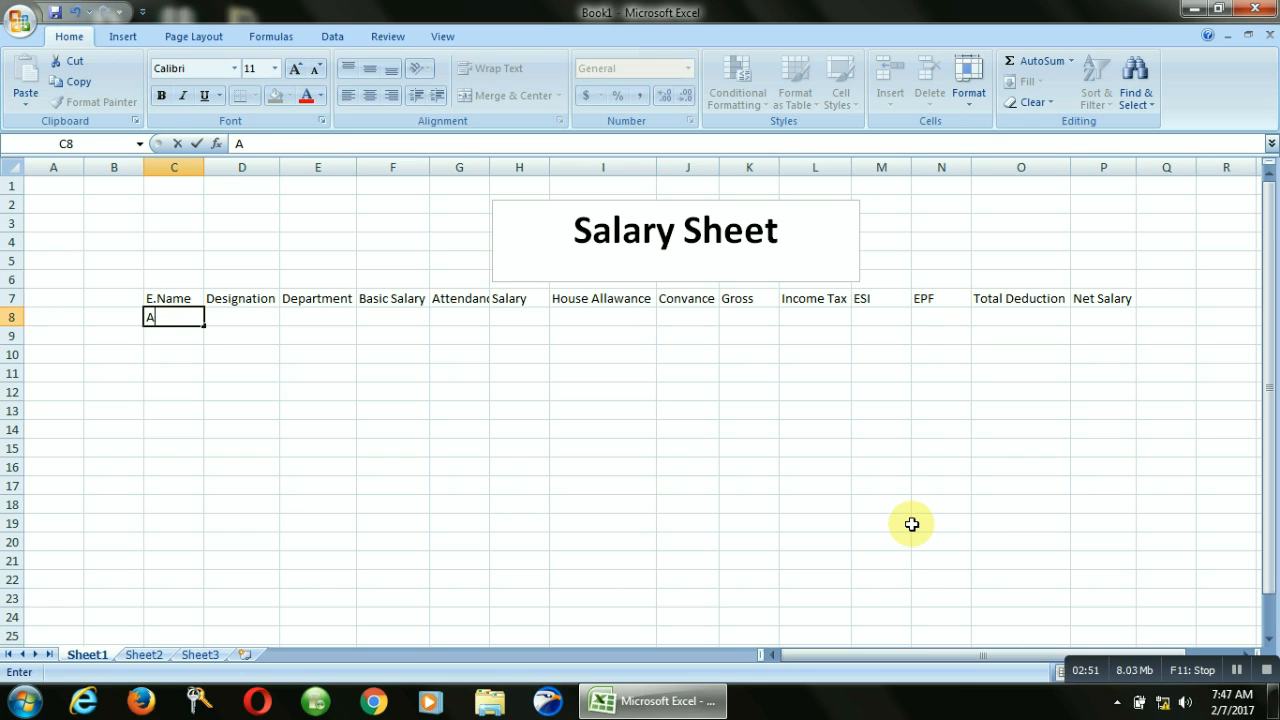
type("li")
key("Return")
type("Mohit")
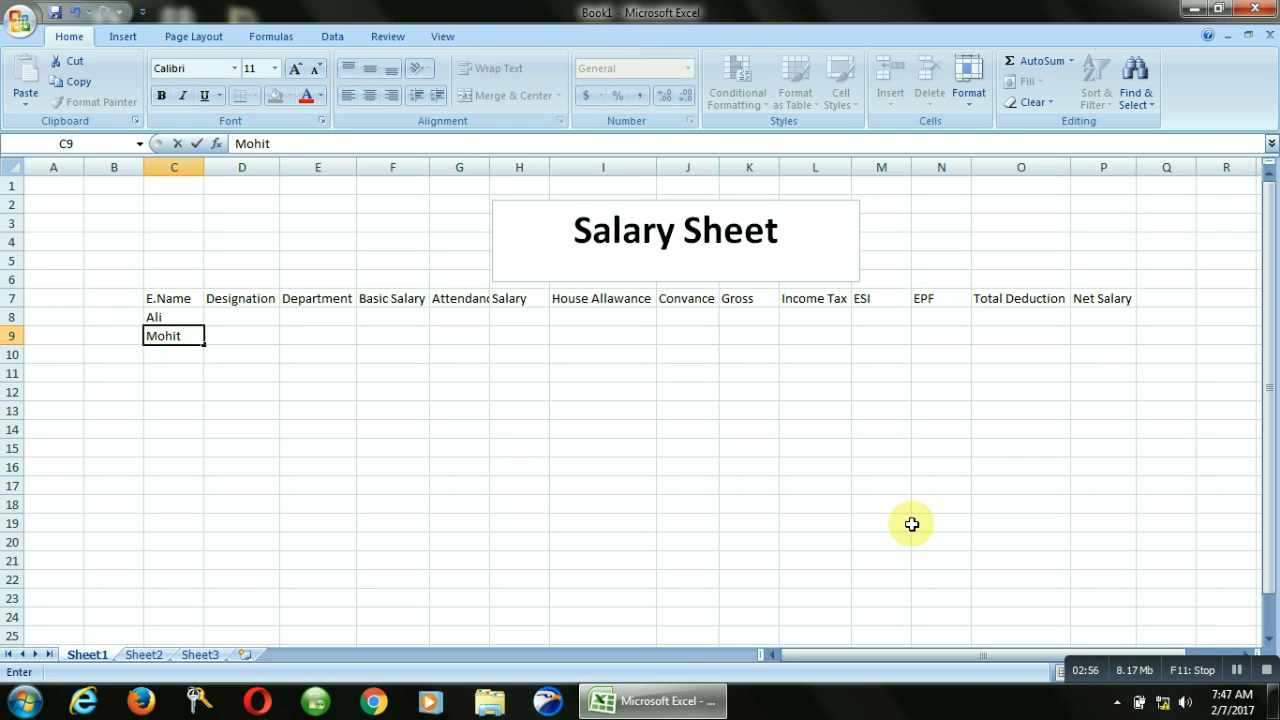
key("Return")
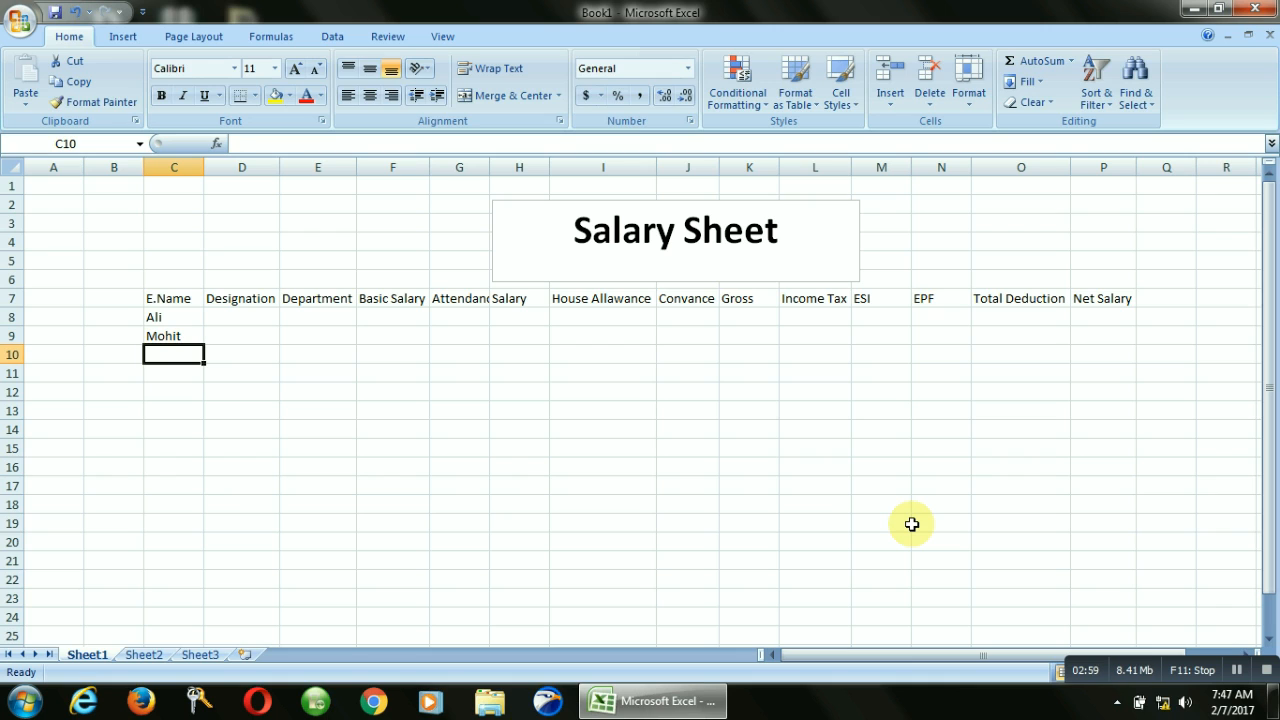
type("Sur")
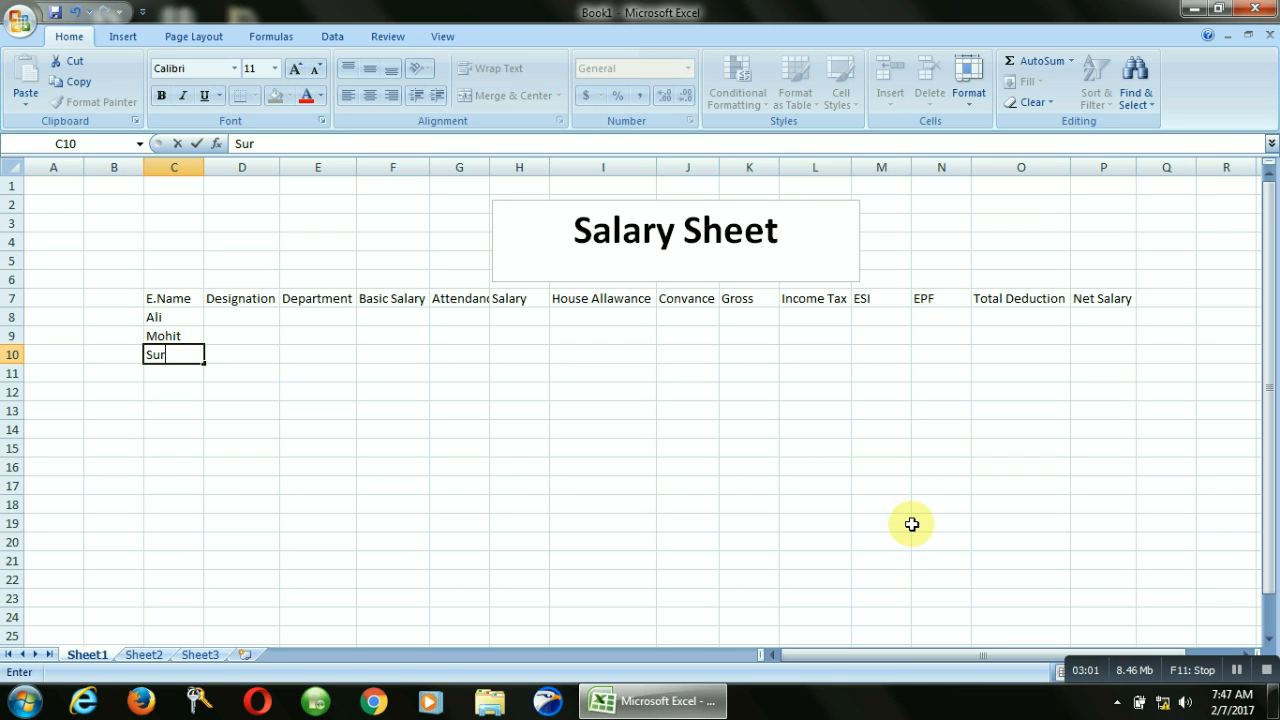
type("aj")
key("Return")
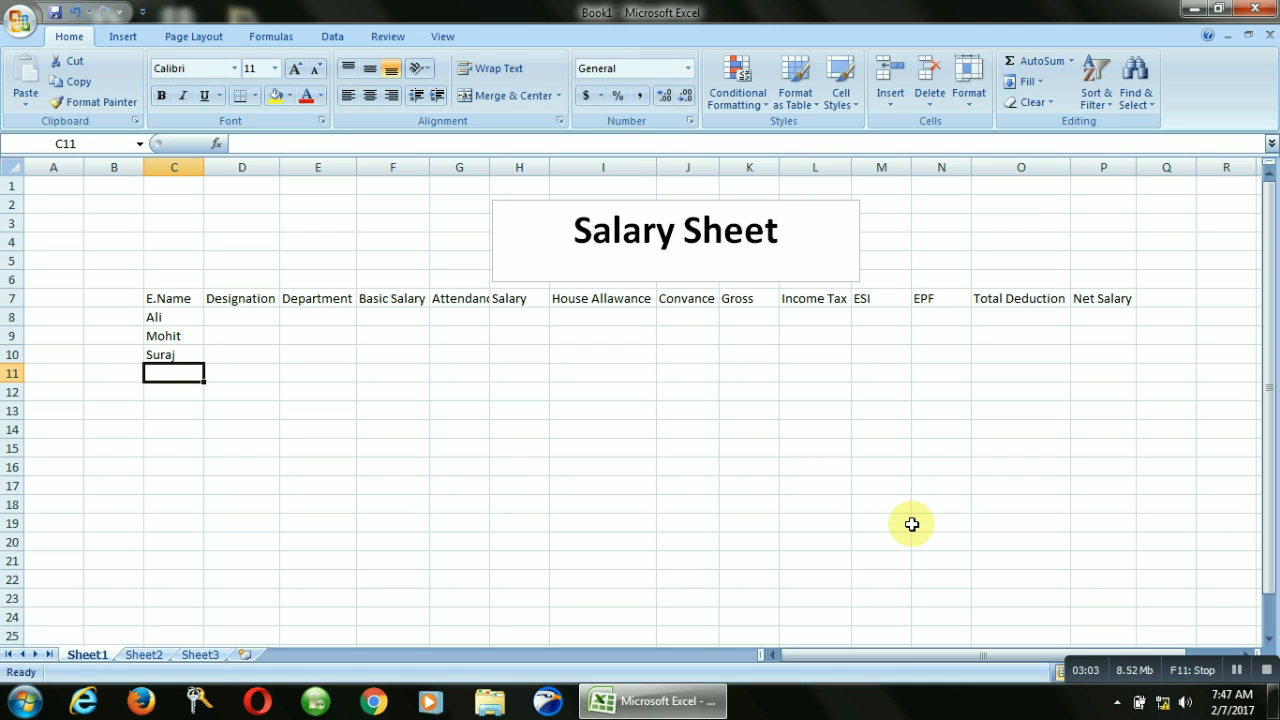
Enter three more employees' names under E.Name in cells C11 to C13.
type("P")
key("BackSpace")
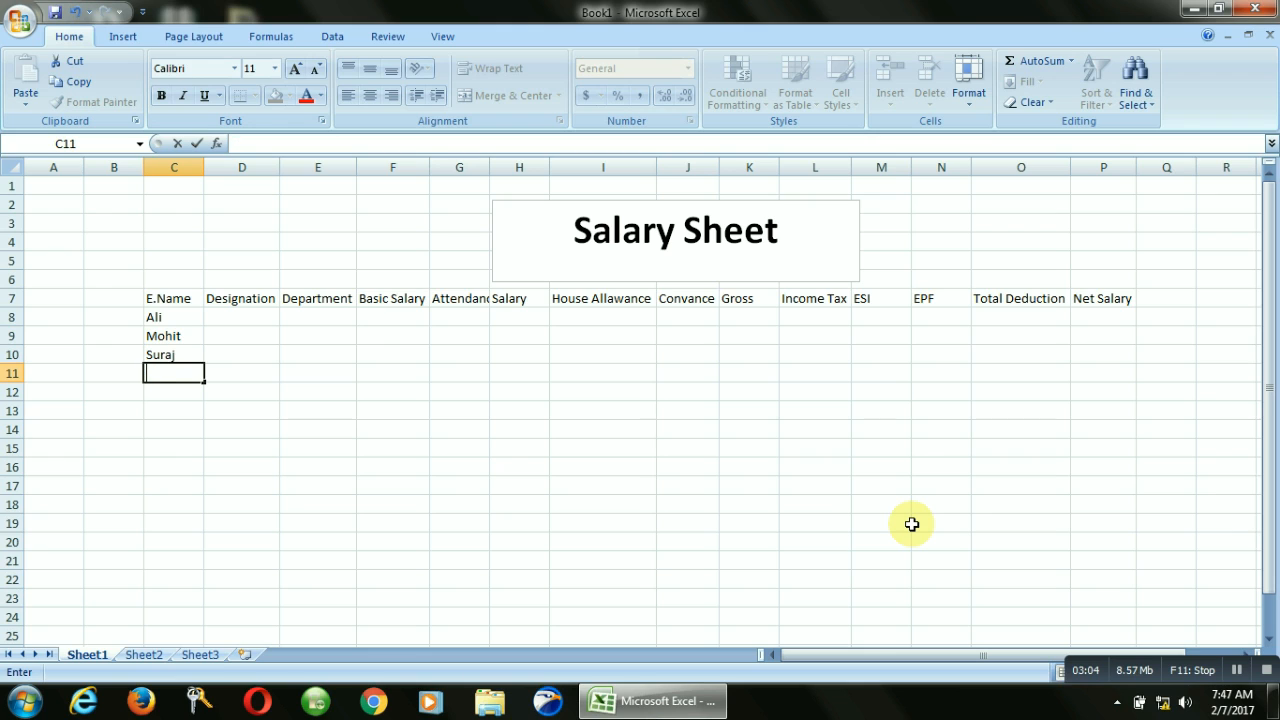
type("Ravi")
key("Return")
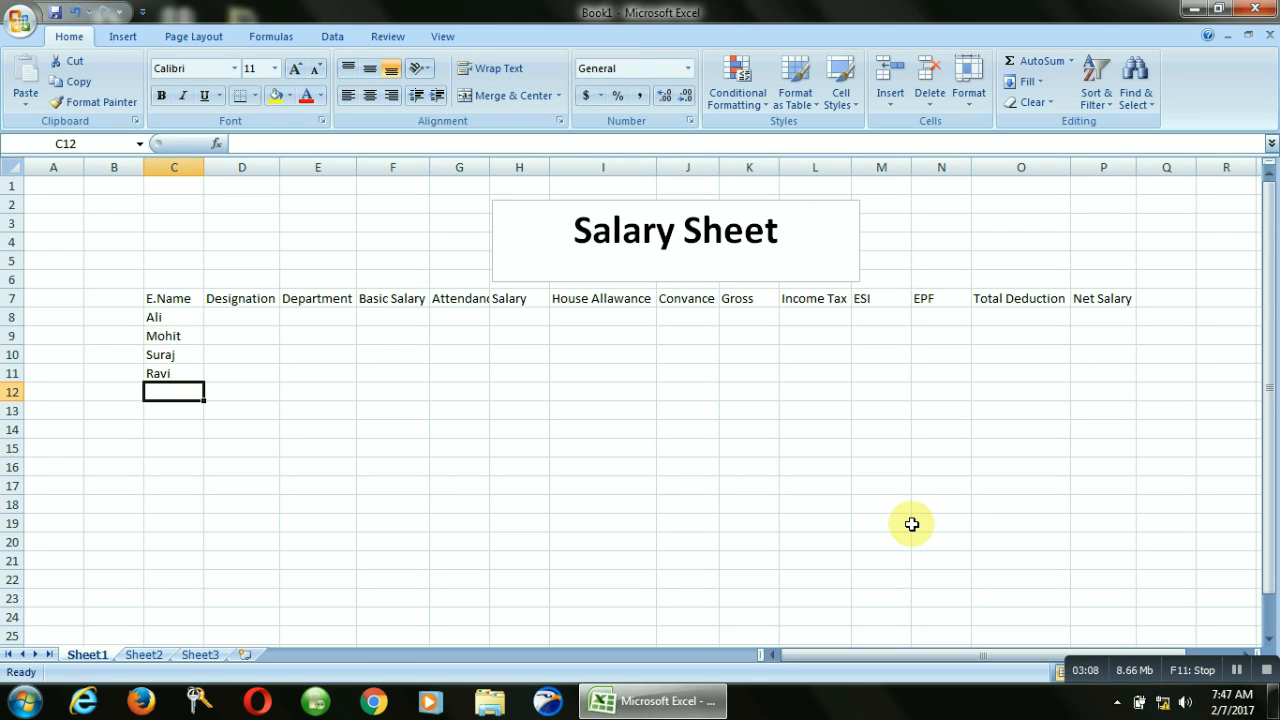
type("Su")
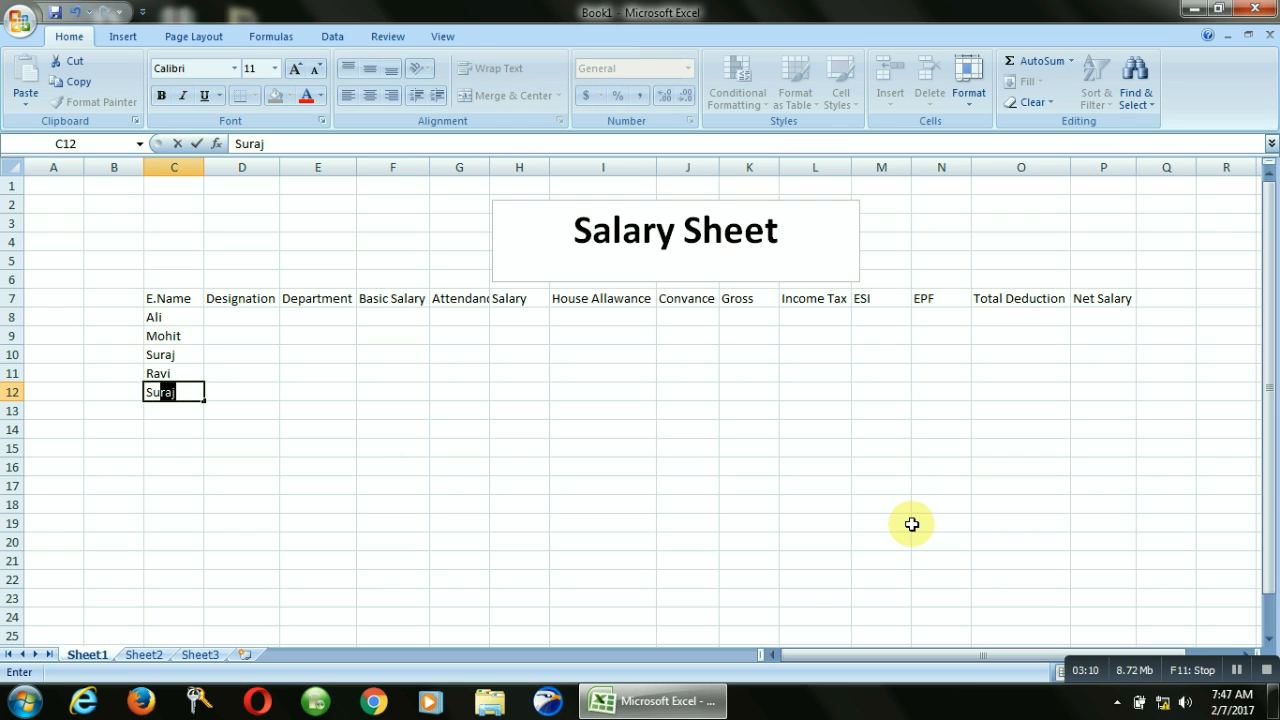
type("mit")
key("Return")
type("A")
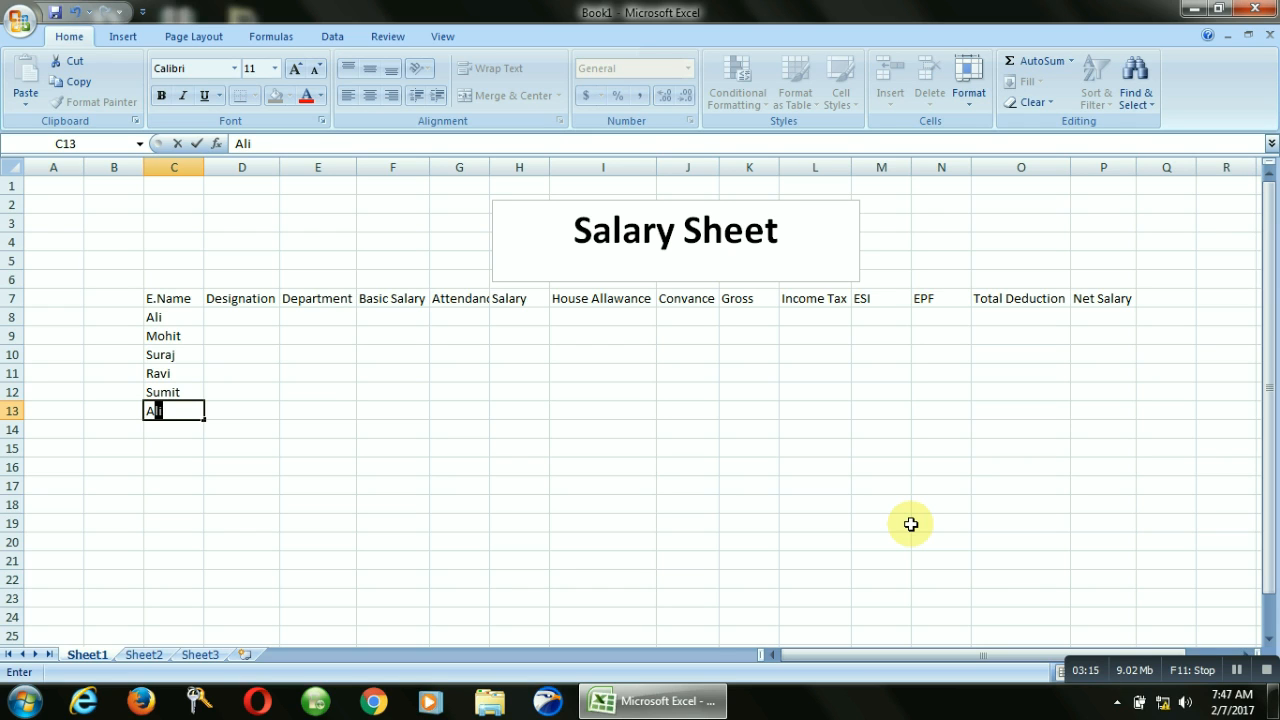
type("mit")
Enter the designations Branch Manager in cell D8 and H.R in cell D9.
left_click(232, 316)
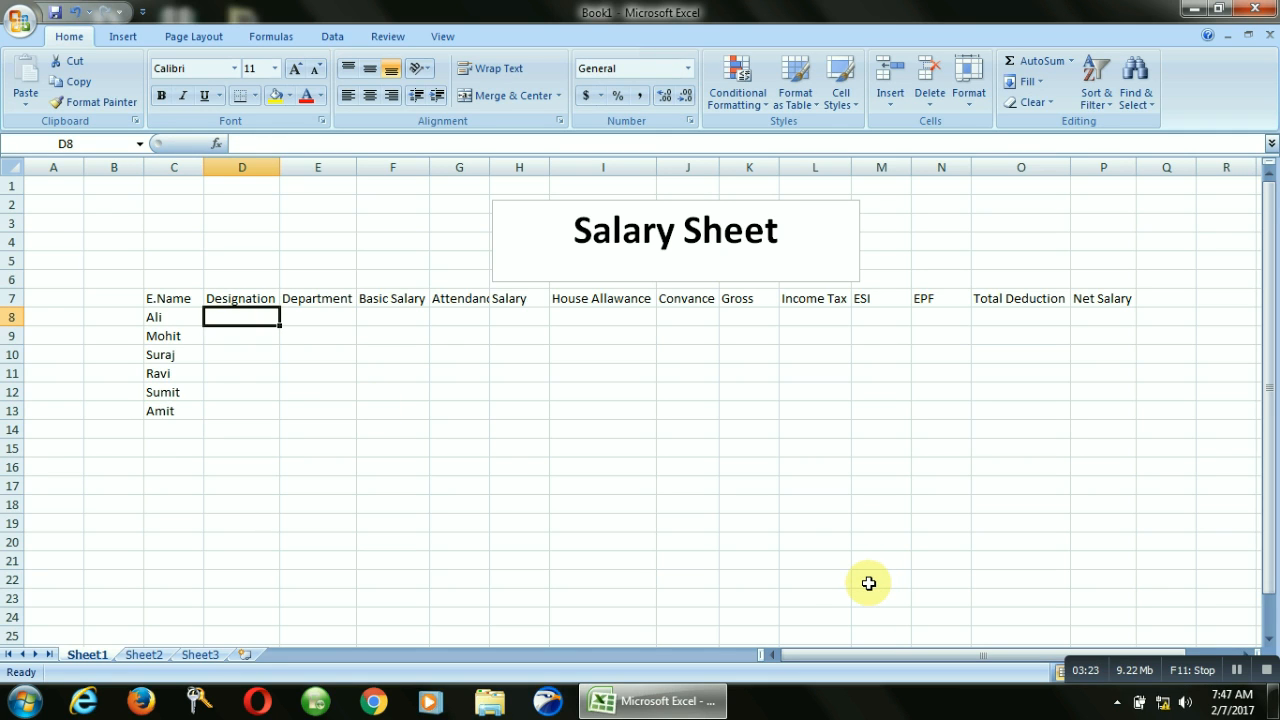
type("Bran")
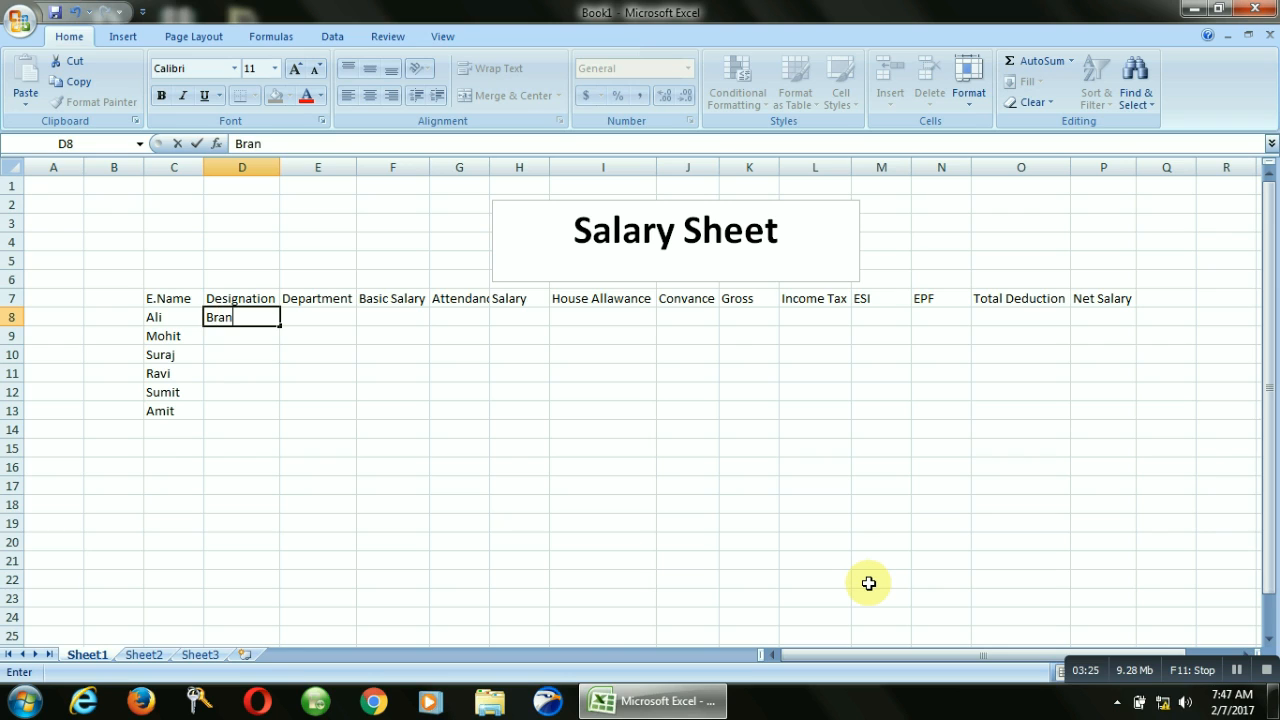
type("ch Manager")
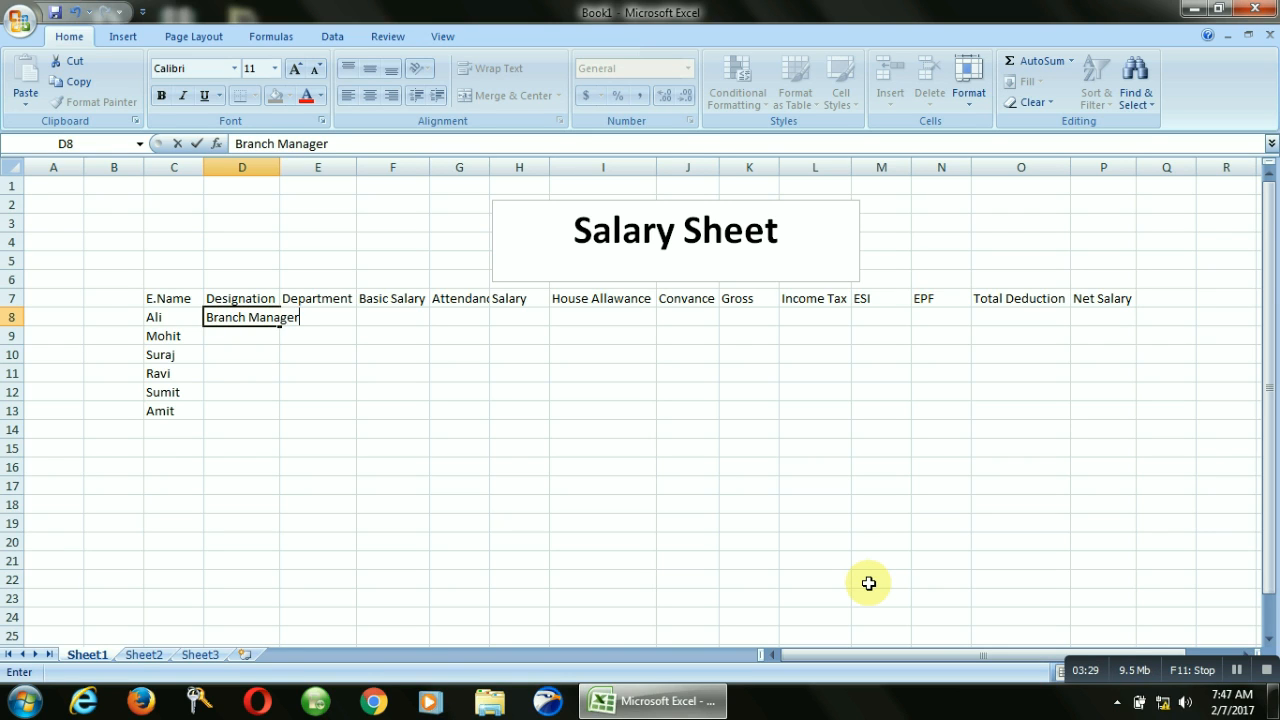
key("Return")
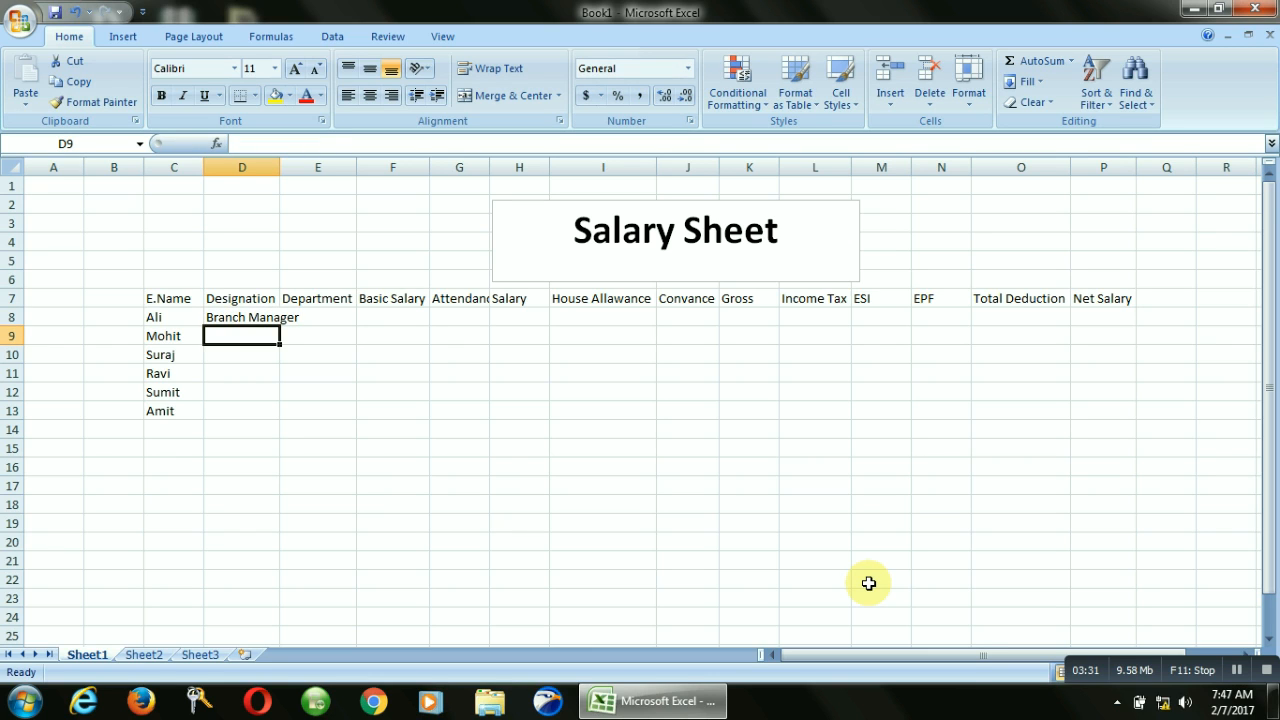
type("A")
key("BackSpace")
type("H")
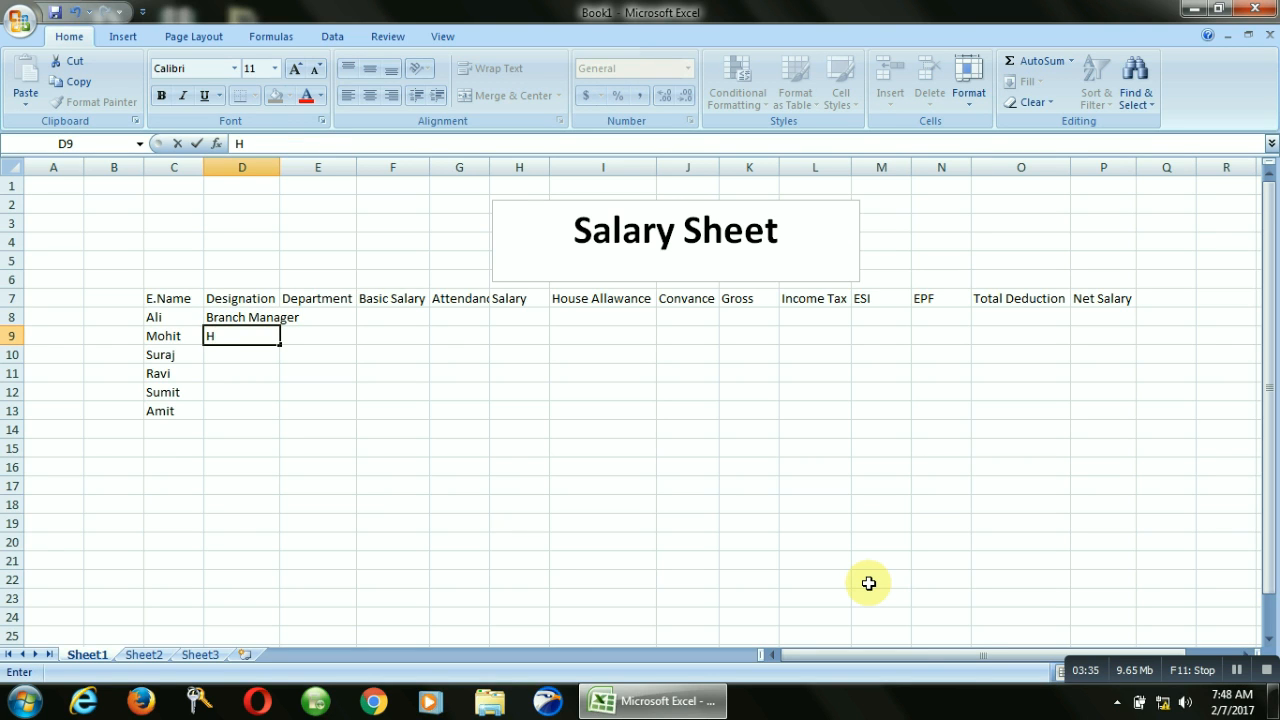
type(".R")
key("Return")
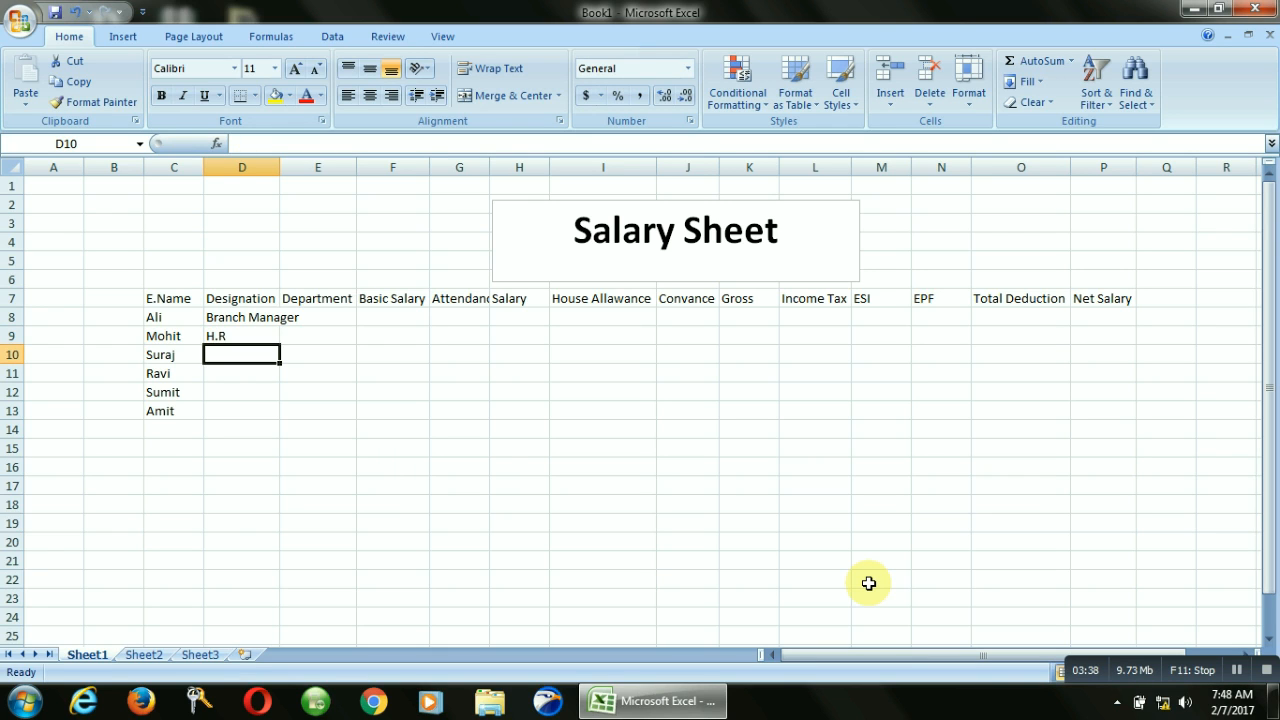
Enter the designations Computer Operator in cell D10 and Marketing Executive in cell D11.
type("C")
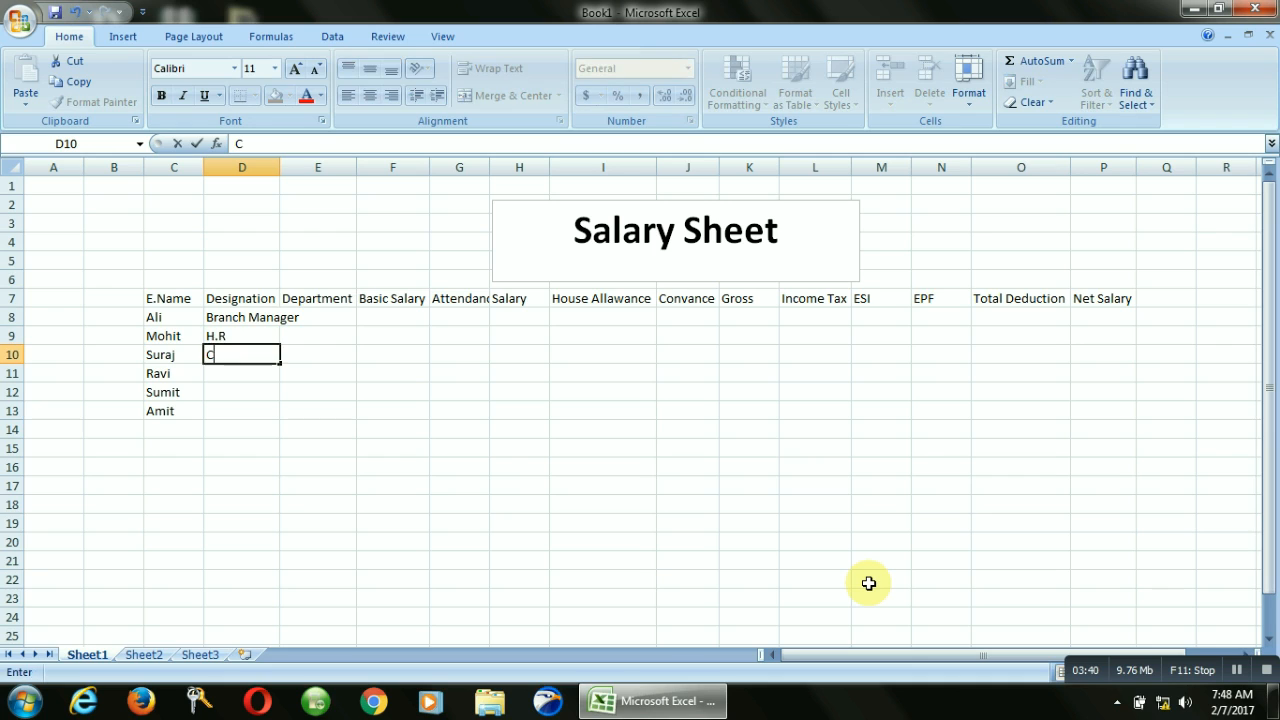
type("omput")
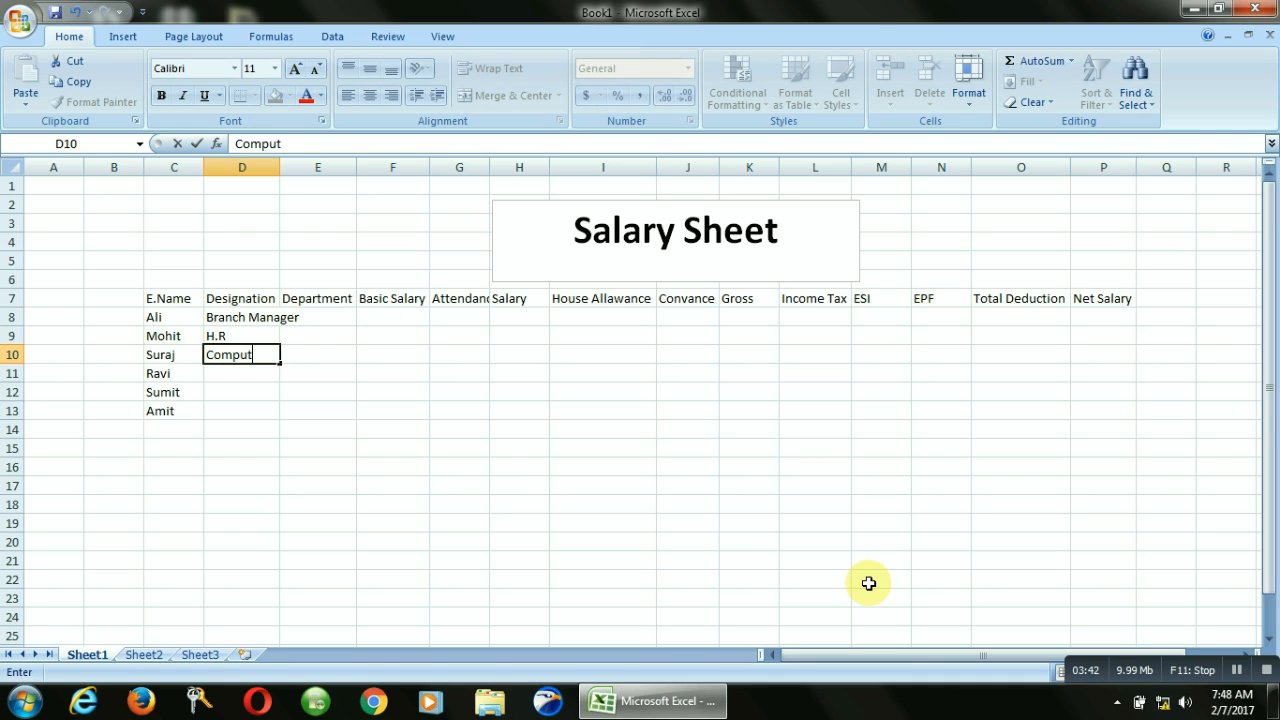
type("er Operator")
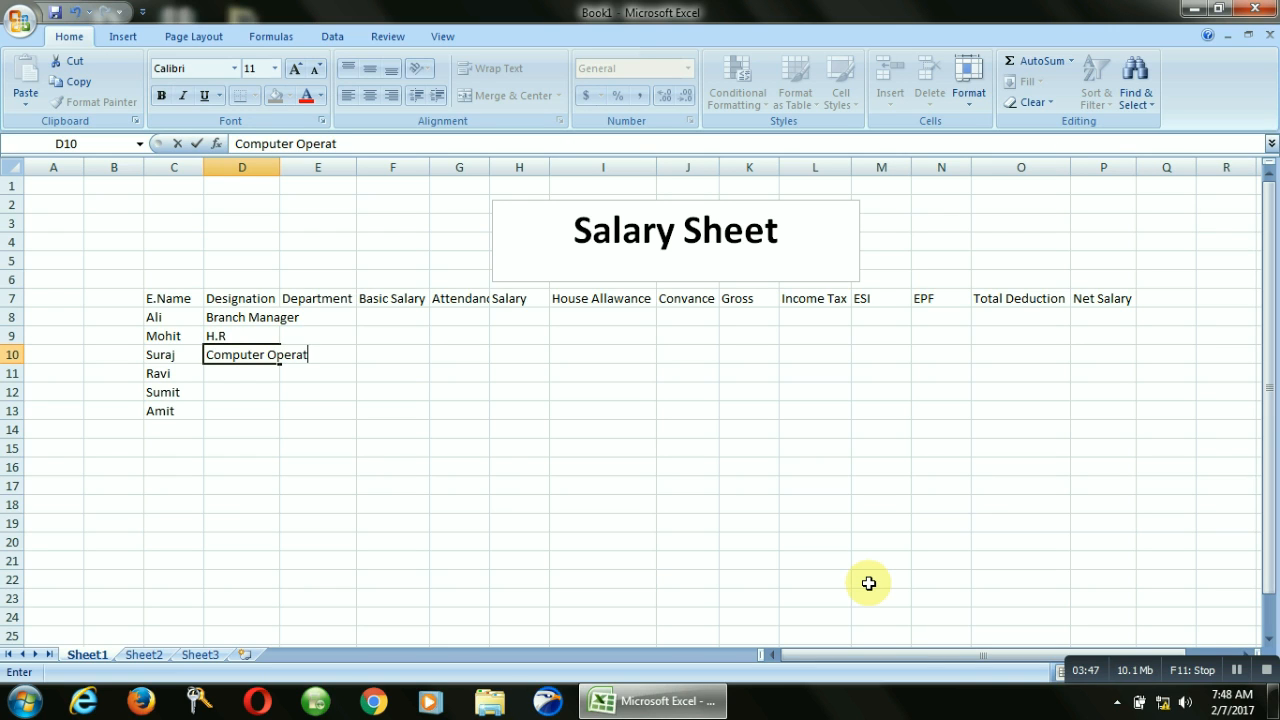
key("Return")
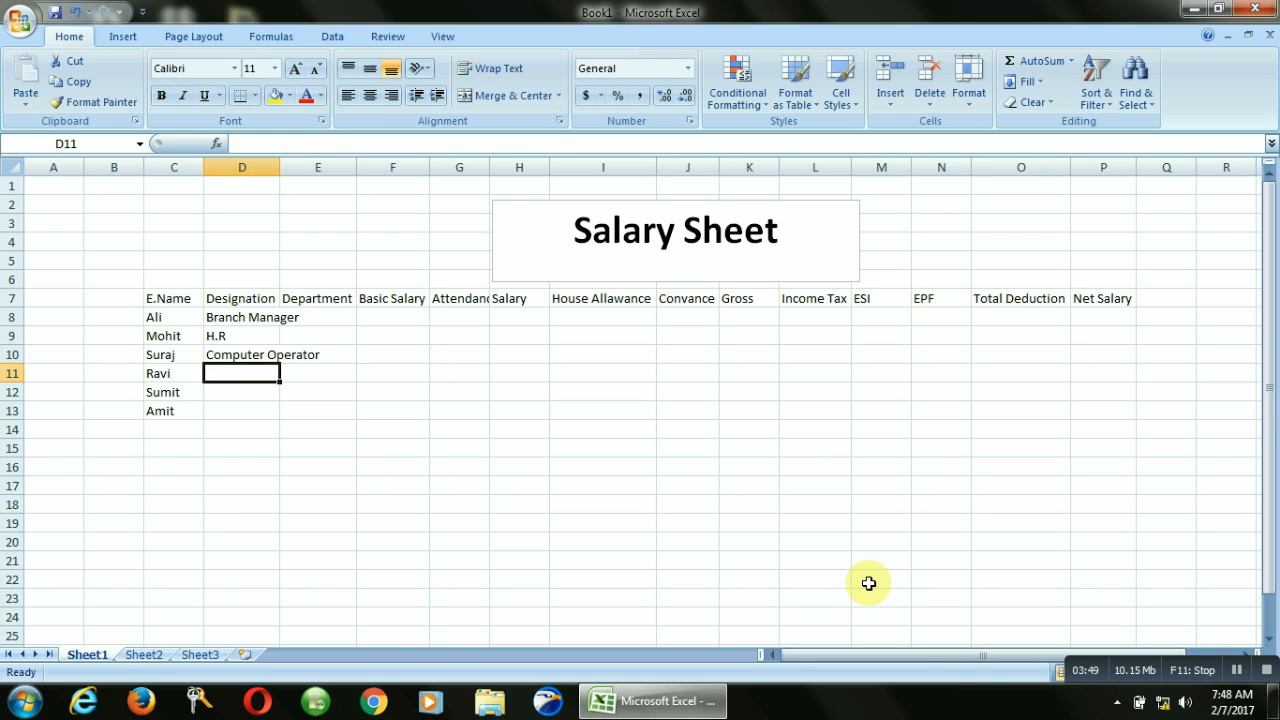
type("Mar")
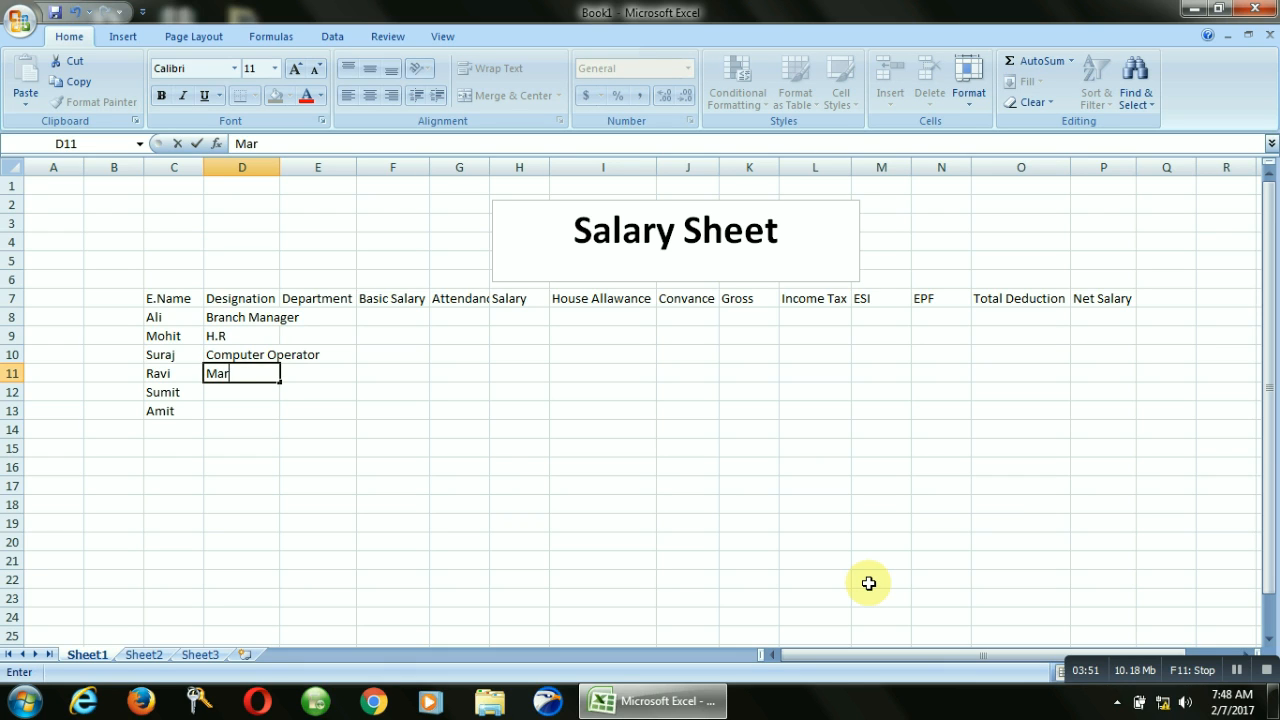
type("keting Executive")
key("Return")
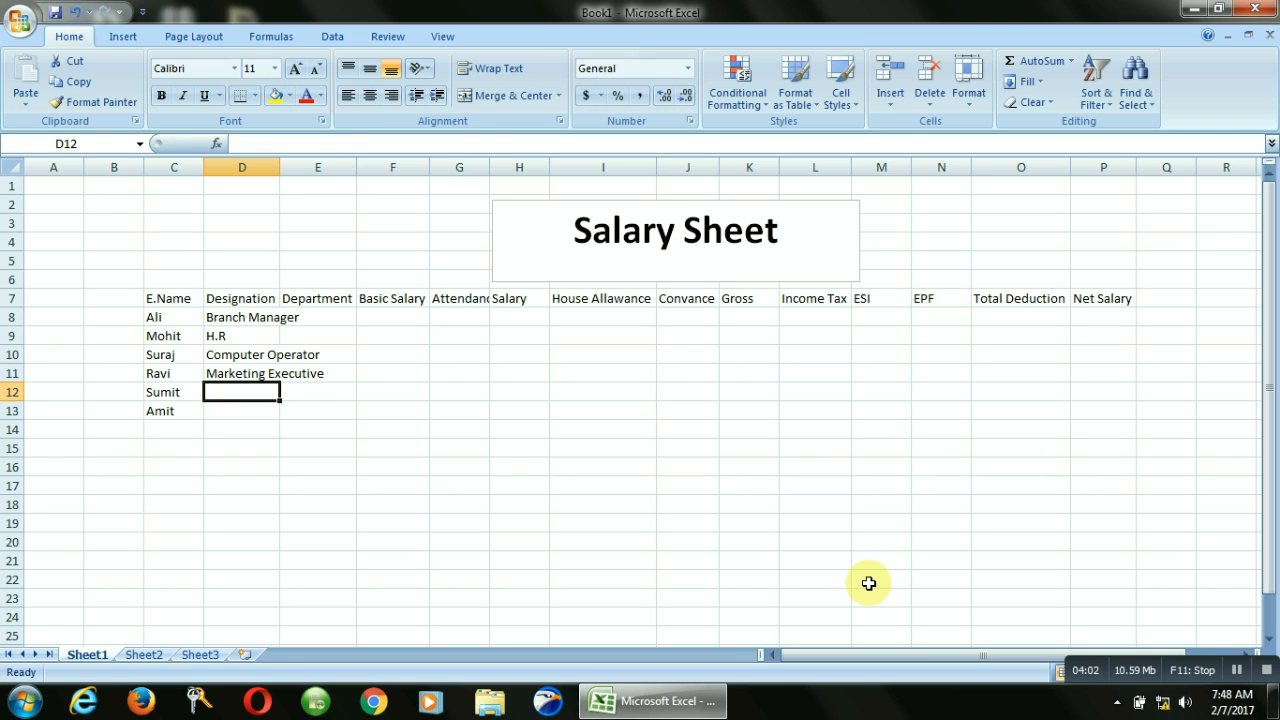
Enter the designations Marketing Executive in D12 and Peon in D13, and AutoFit the width of column D.
type("Ma")
key("Return")
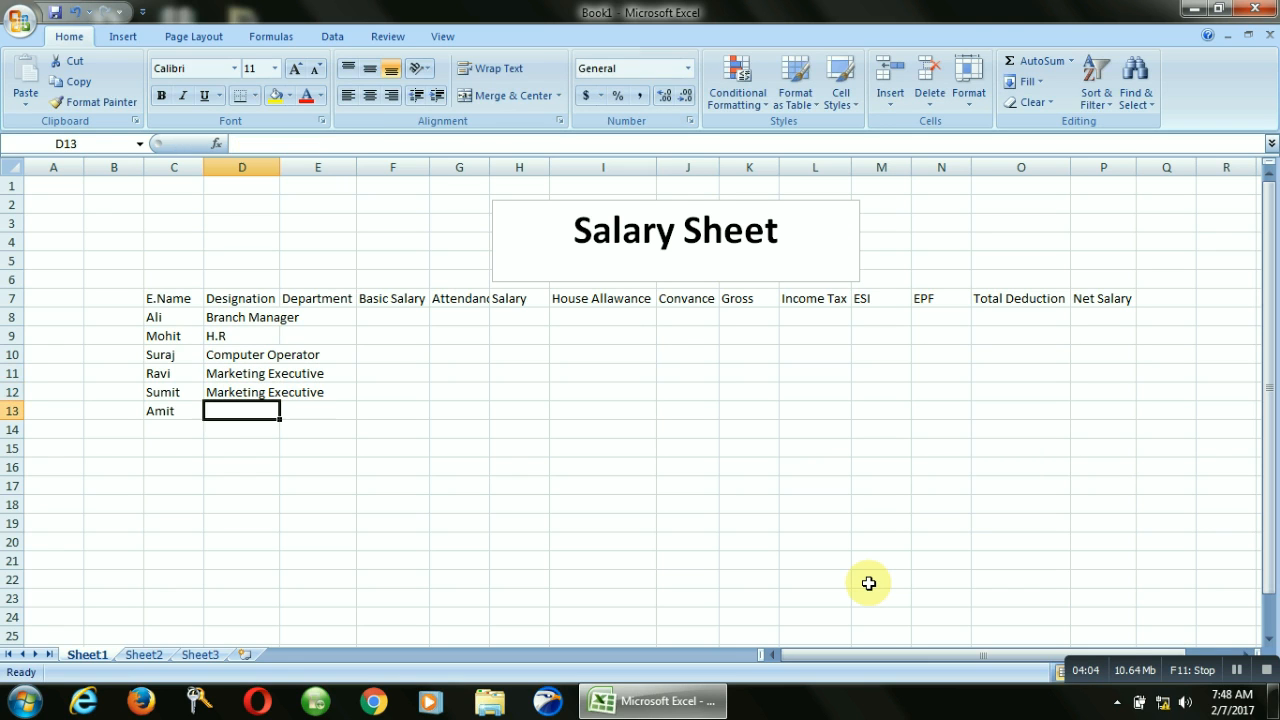
type("Peon")
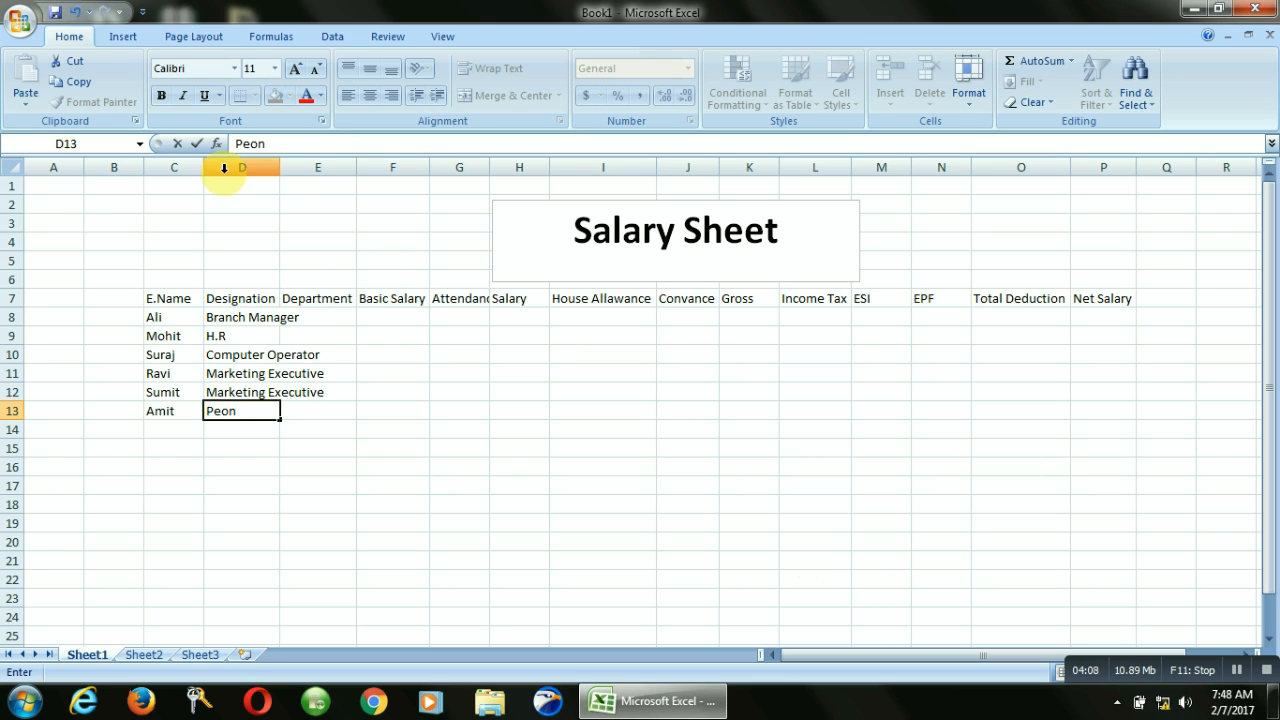
left_click(277, 167)
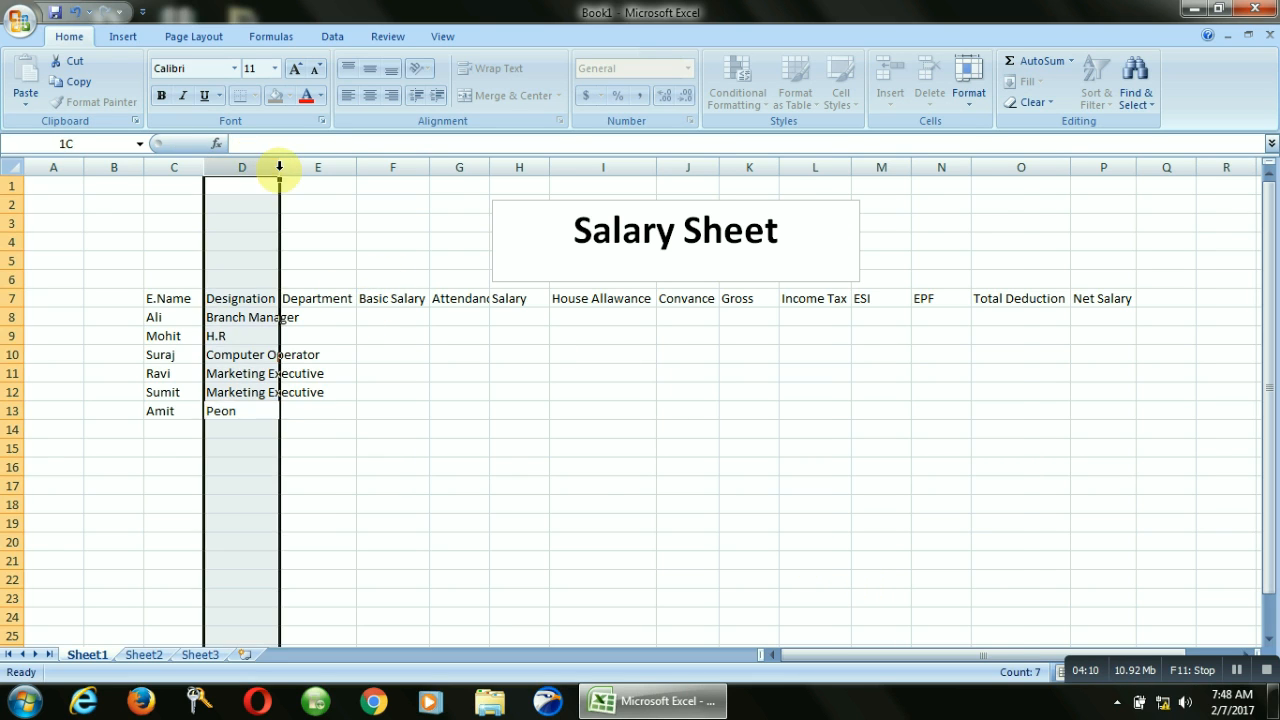
double_click(280, 167)
Enter the department SDS in cell E8 and fill it down to E13.
left_click(353, 316)
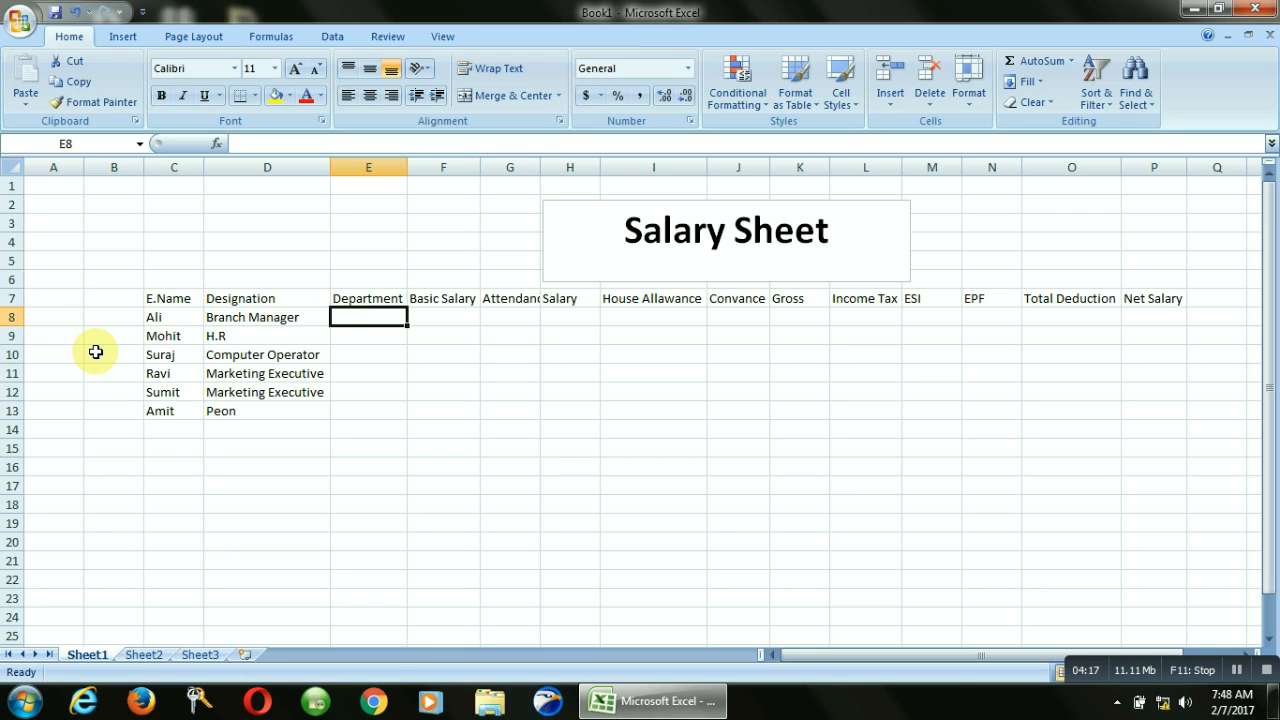
type("S")
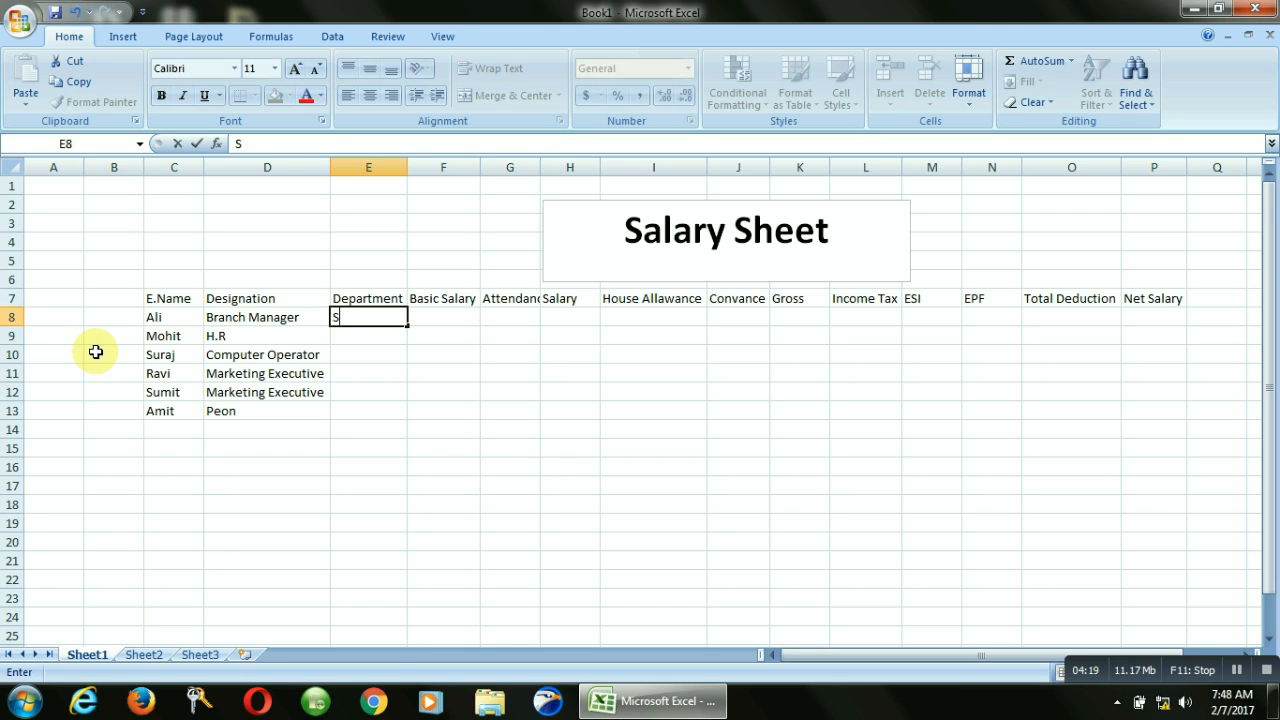
type("DS")
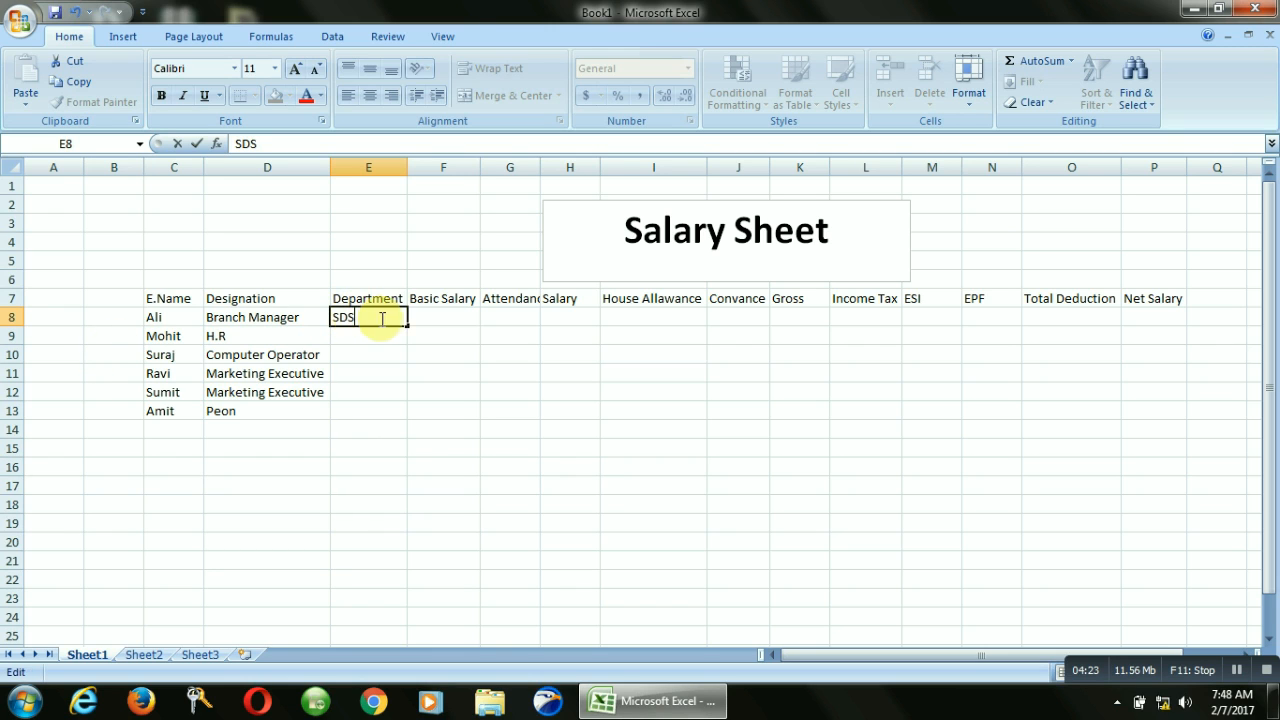
left_click_drag(407, 325, 400, 411)
Enter the basic salaries 65000, 45000 and 22000 in cells F8 to F10.
left_click(433, 318)
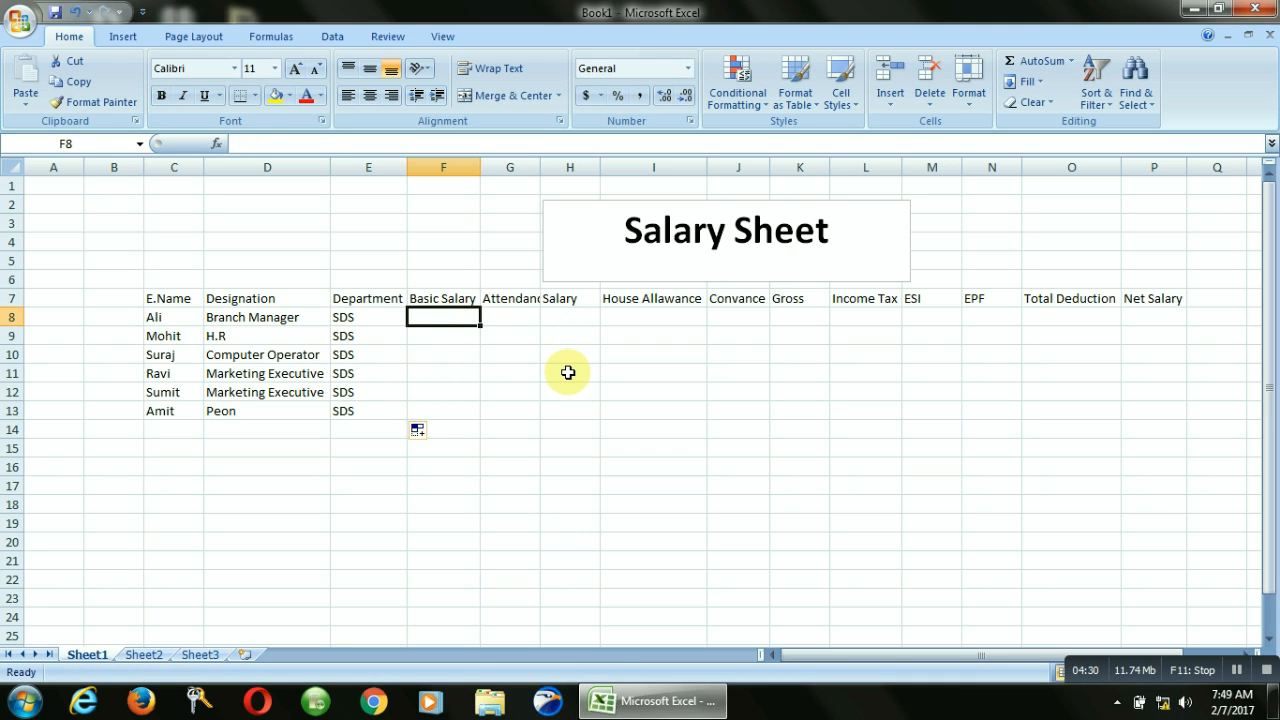
type("65000")
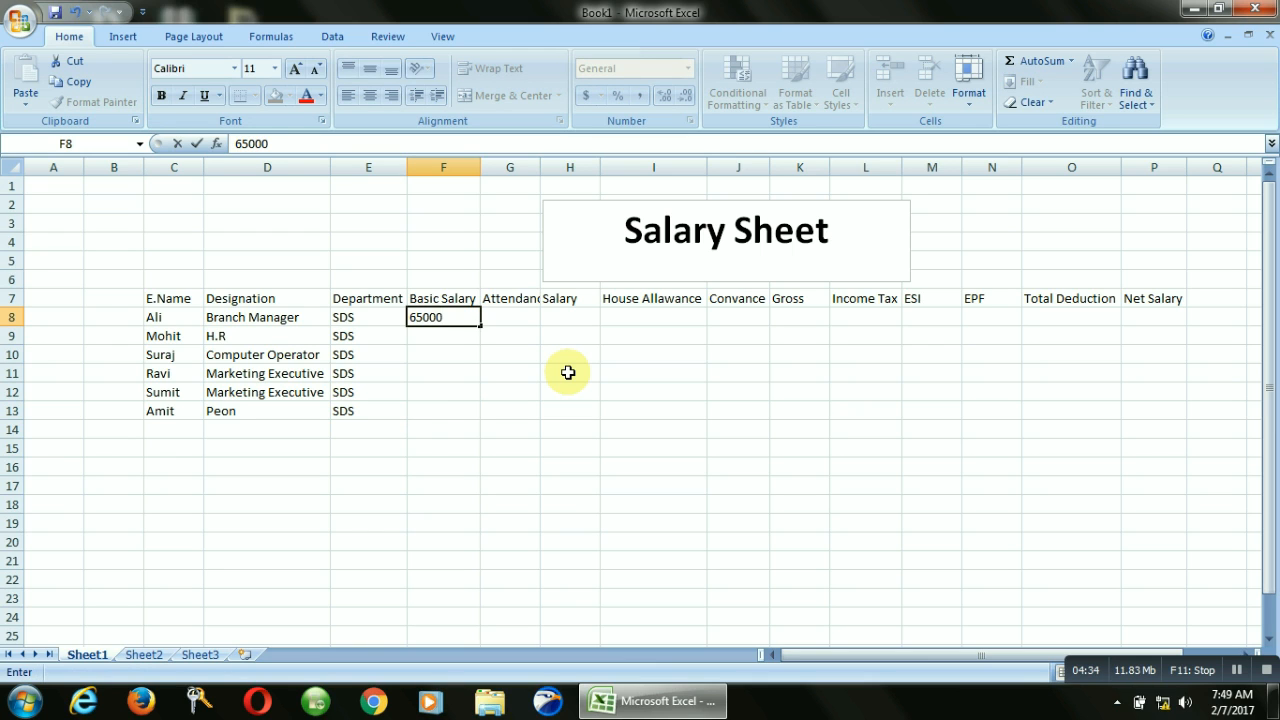
key("Return")
type("45000")
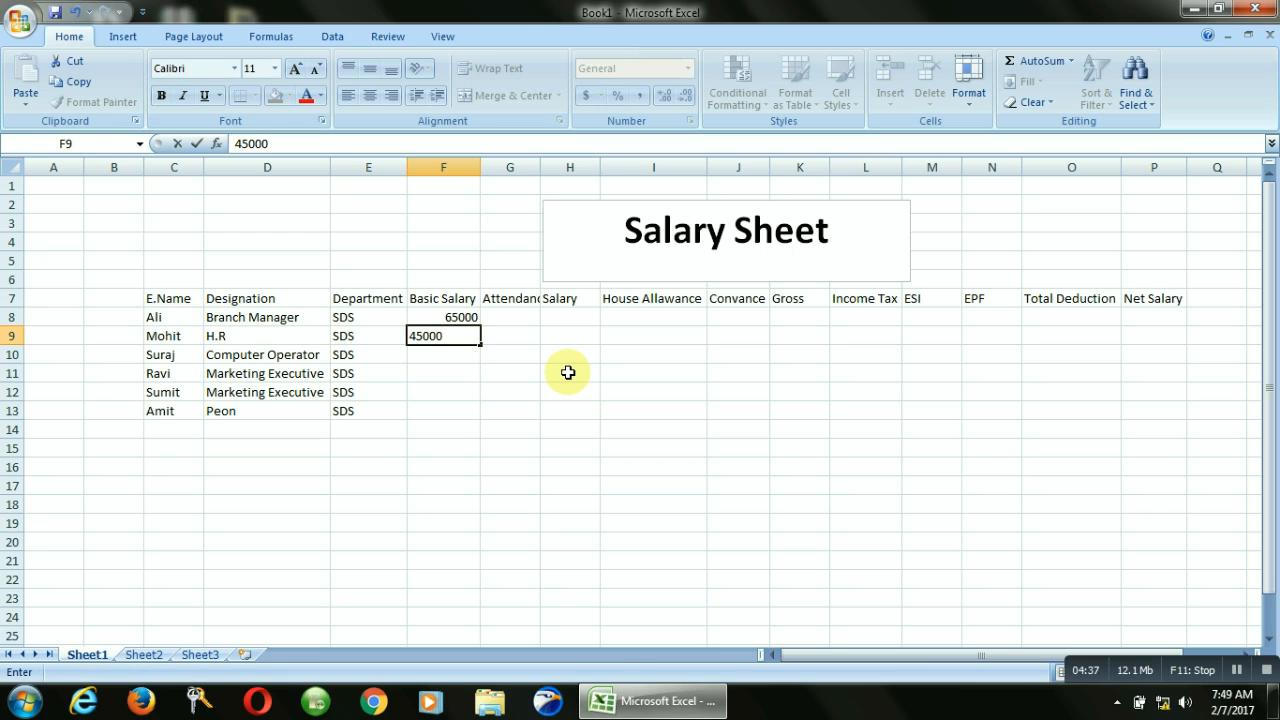
key("Return")
type("22000")
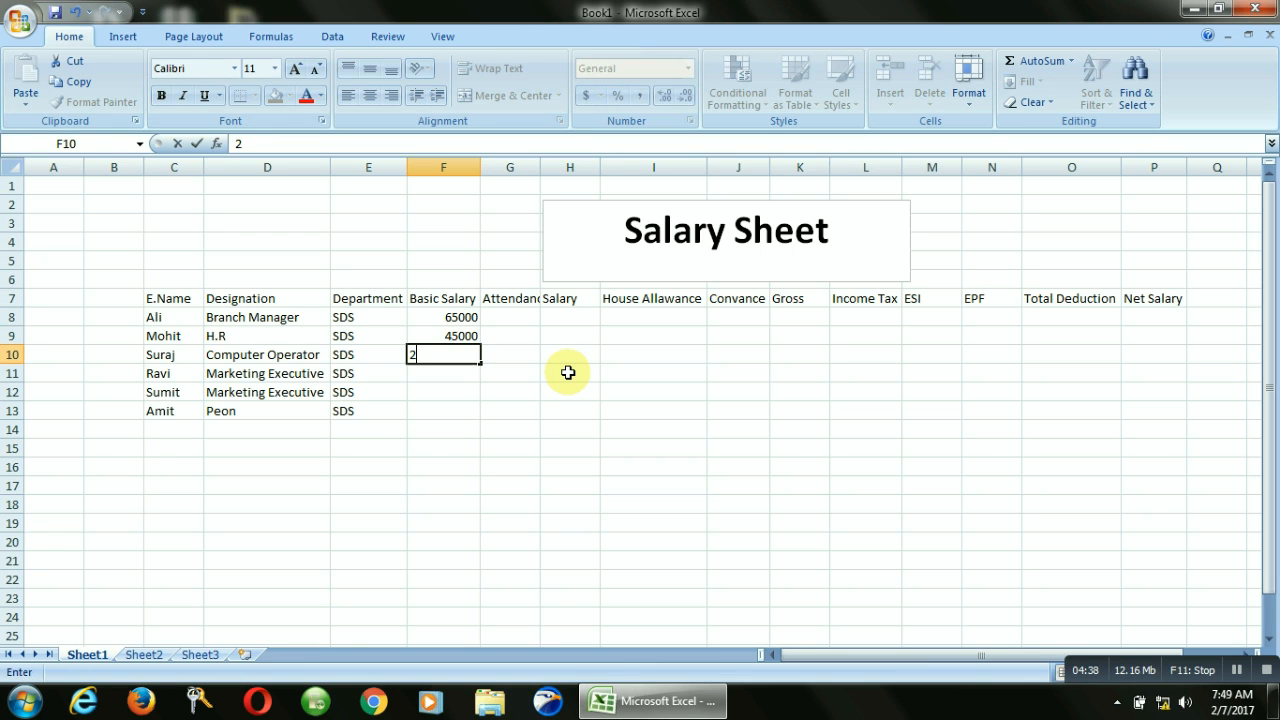
key("Return")
Enter the basic salaries 18000, 18000 and 12000 in cells F11 to F13.
type("18000")
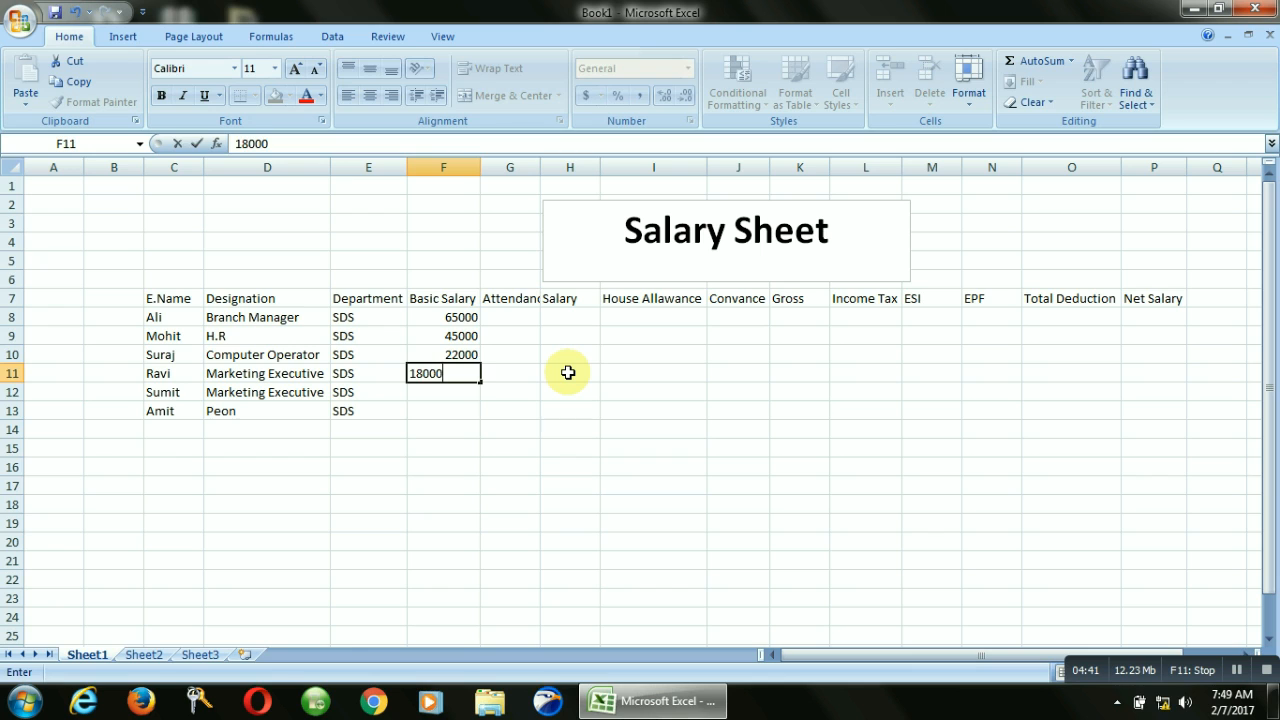
key("Return")
type("18000")
key("Return")
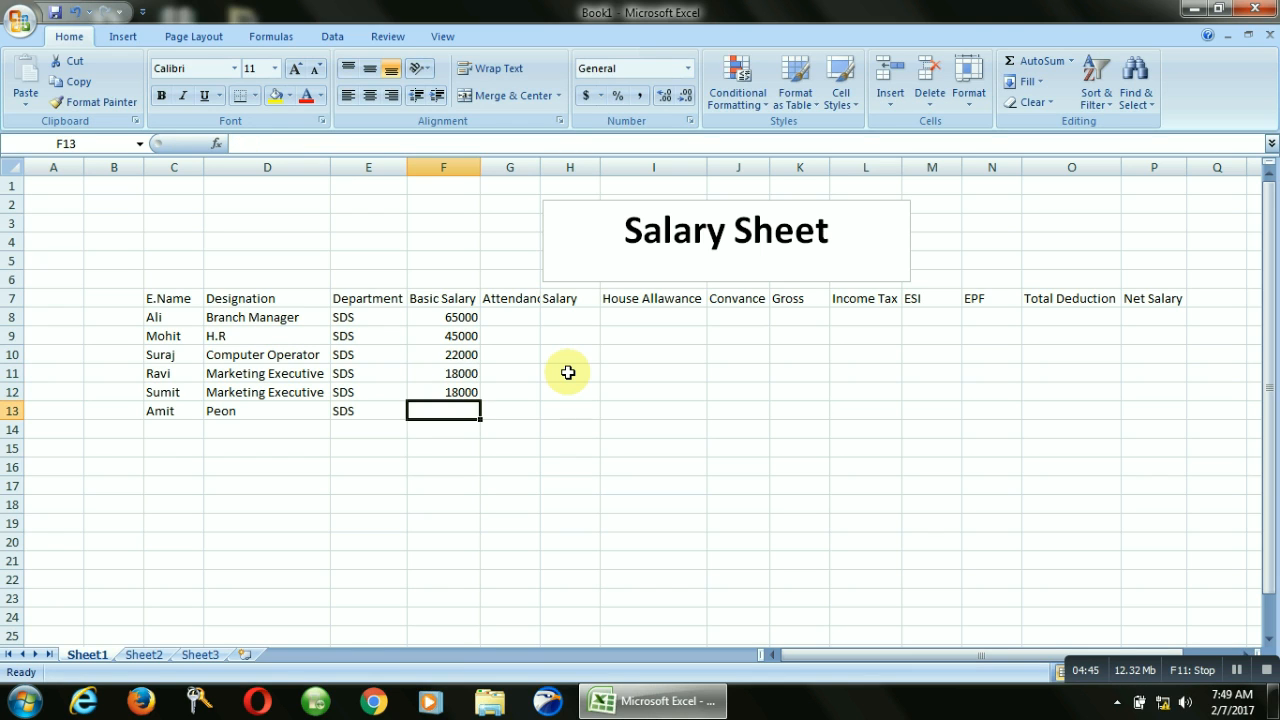
type("12000")
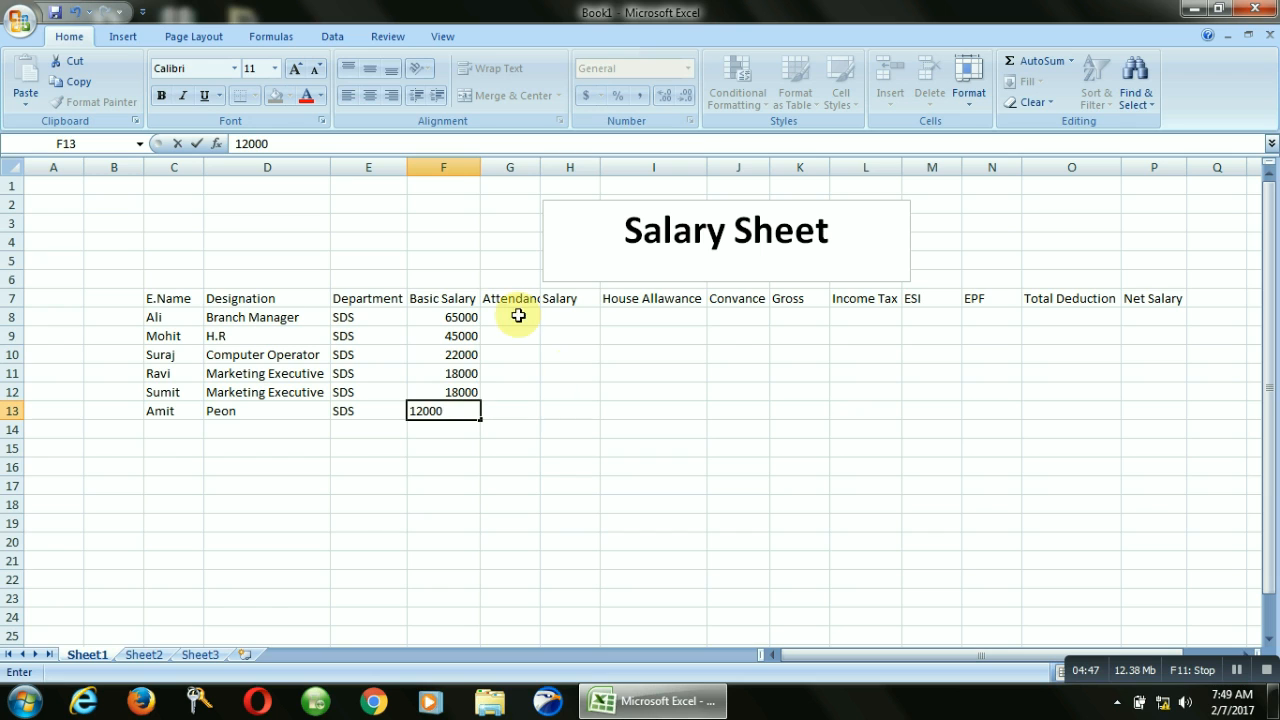
Enter the attendance values 30, 28 and 28 in cells G8 to G10.
left_click(504, 315)
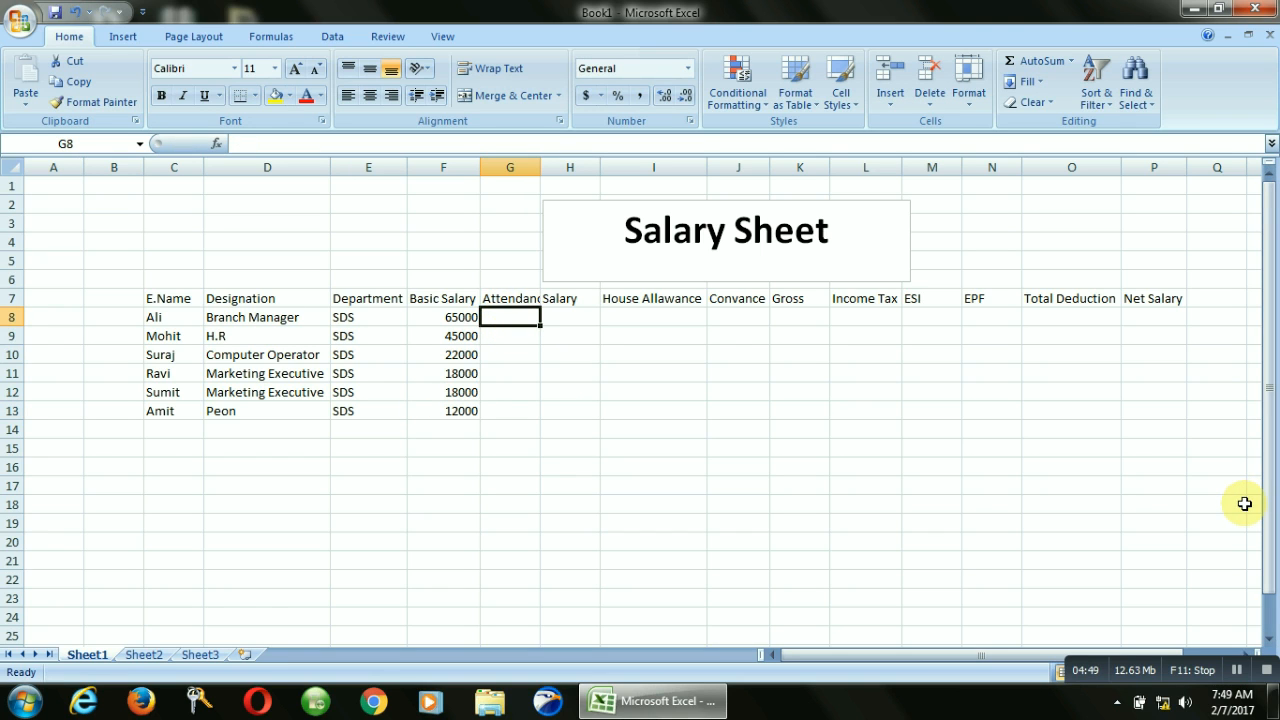
type("3")
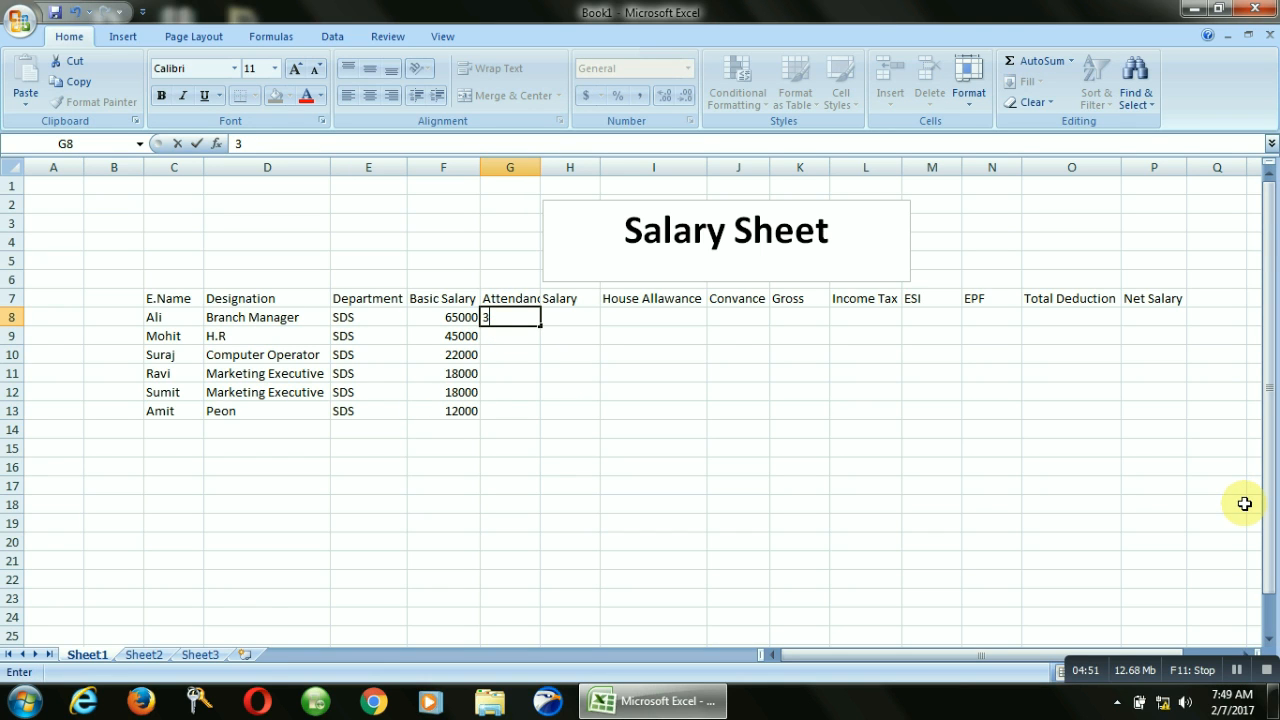
type("0")
key("Return")
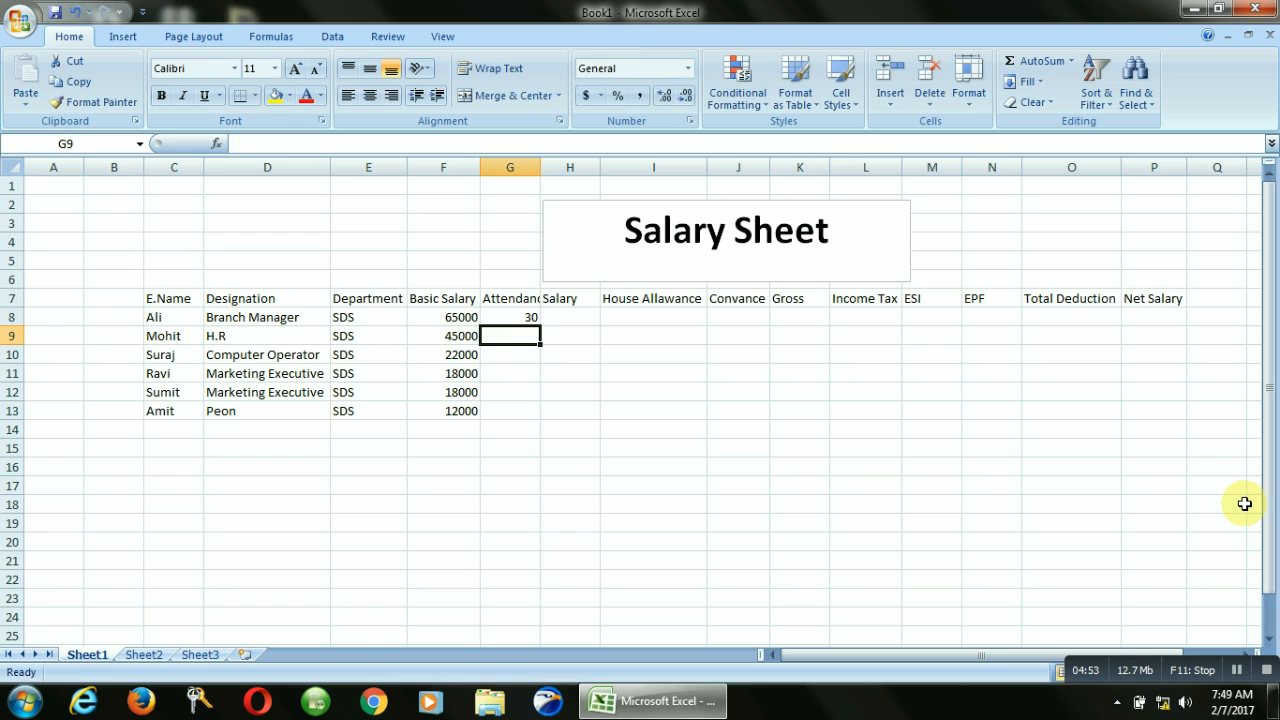
type("28")
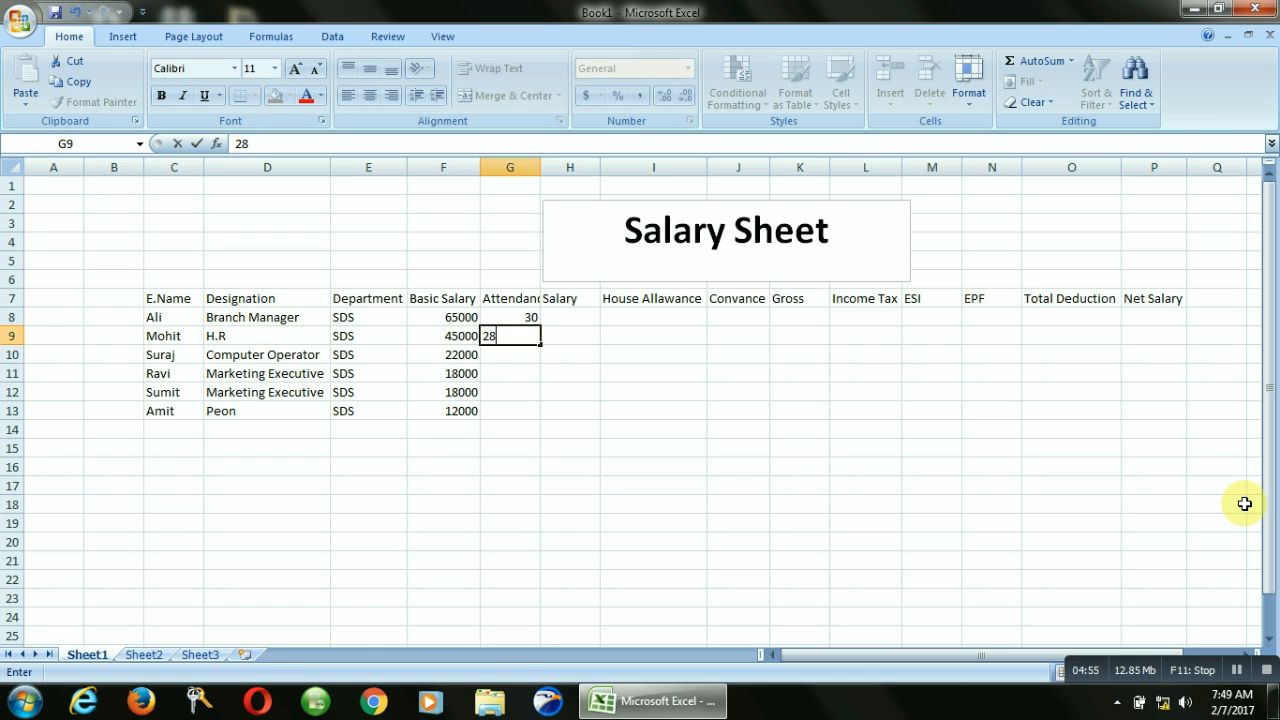
key("Return")
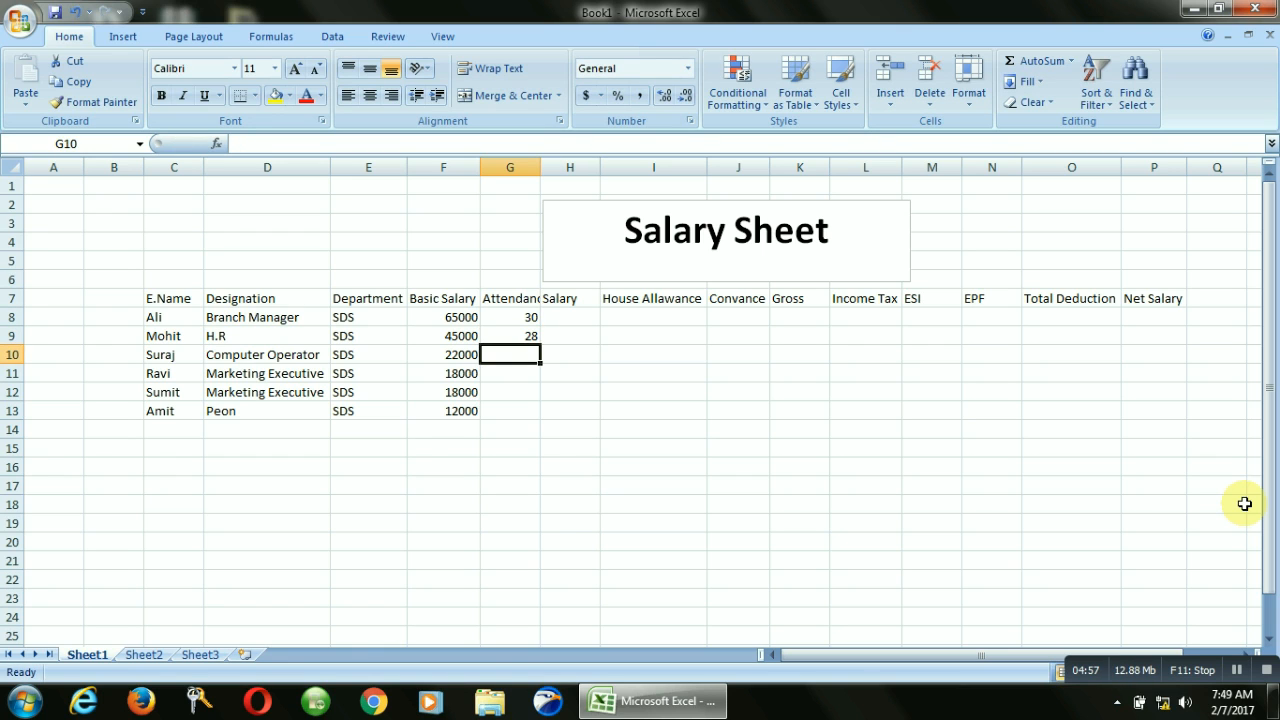
type("28")
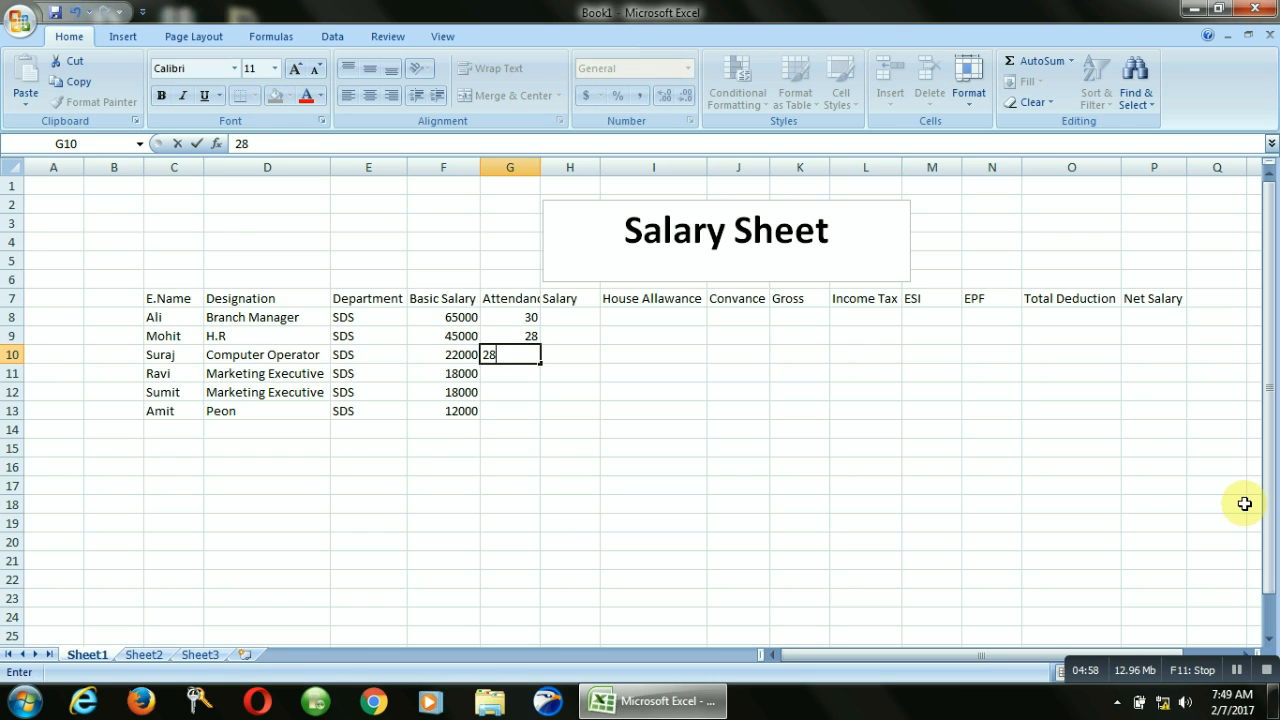
key("Return")
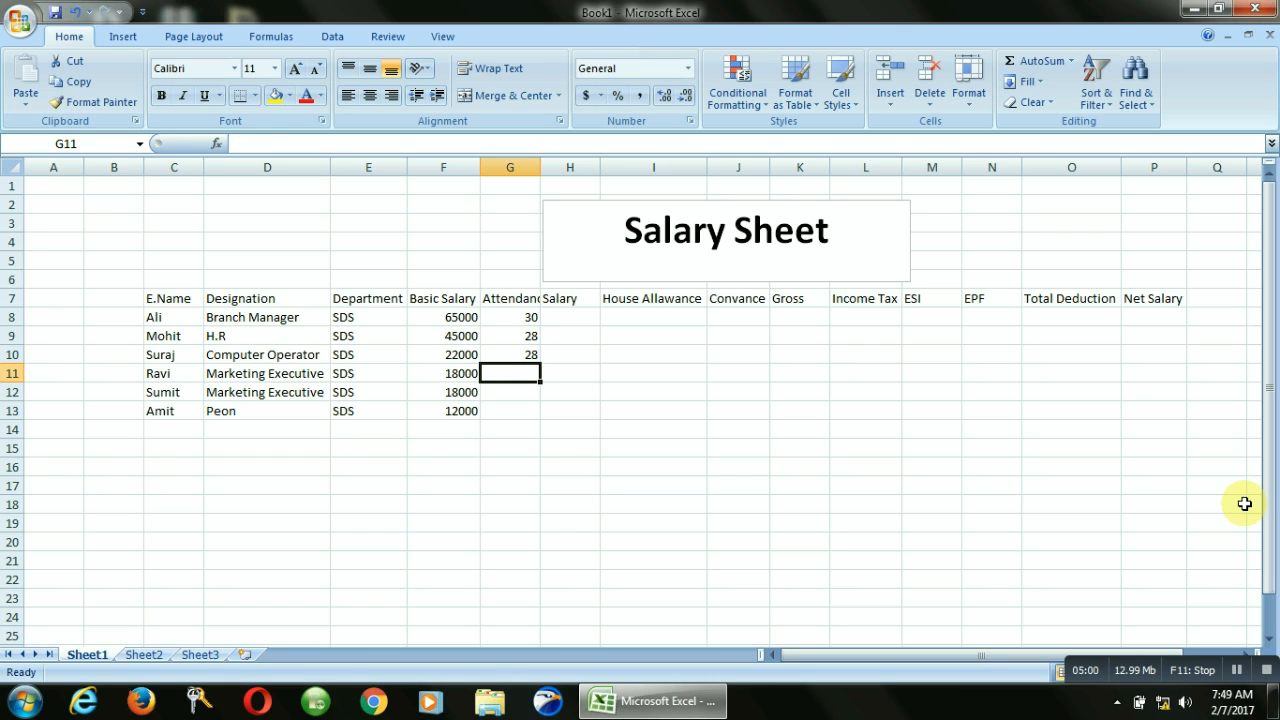
Enter the attendance values 29, 30 and 26 in cells G11 to G13.
type("29")
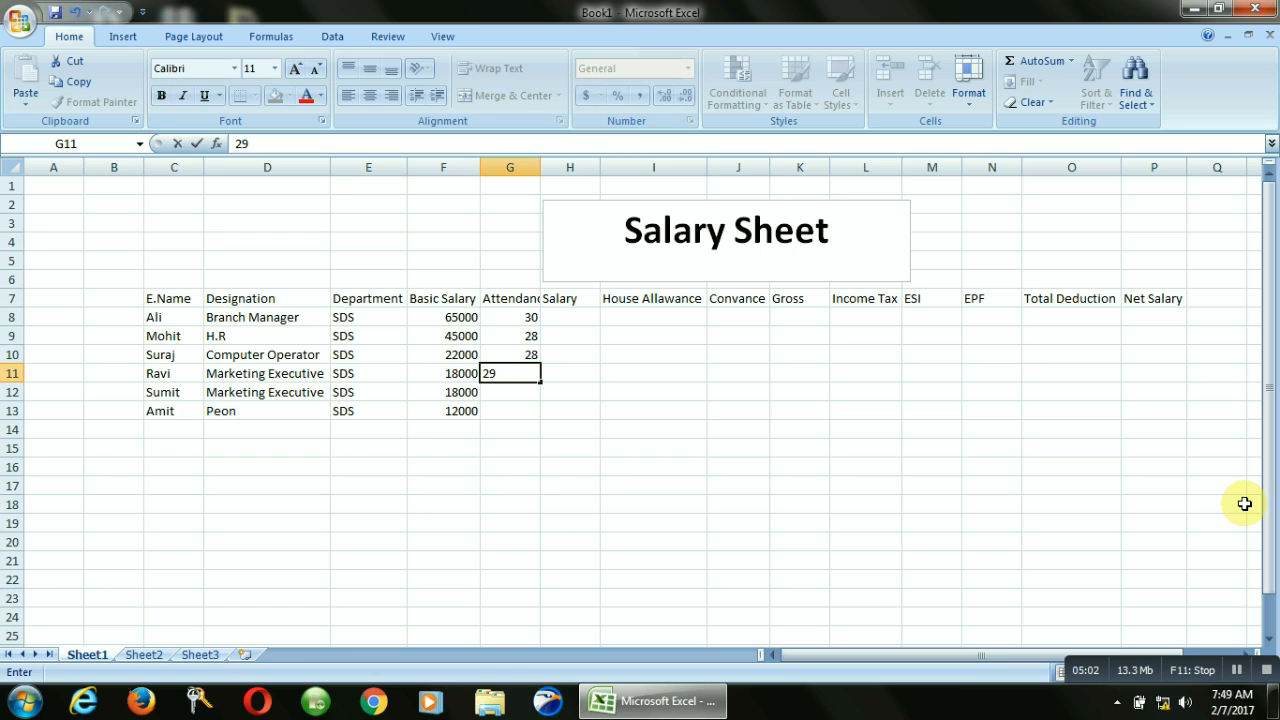
key("Return")
type("30")
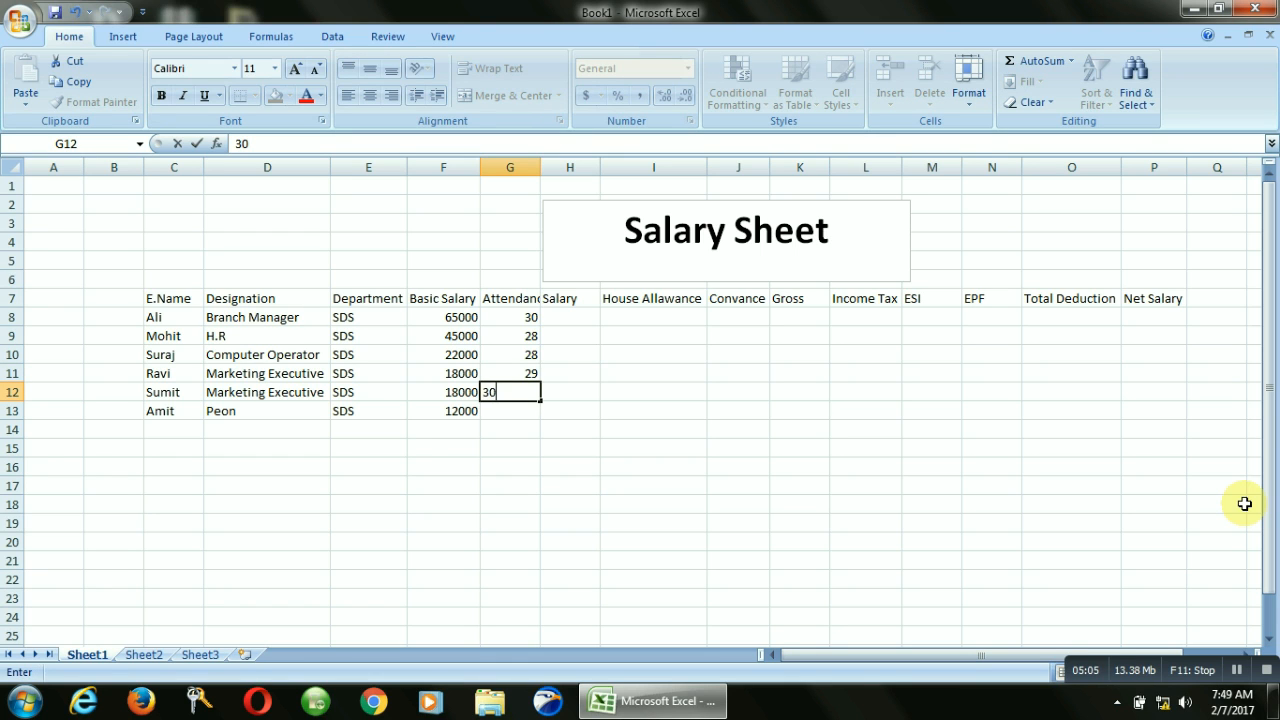
key("Return")
type("26")
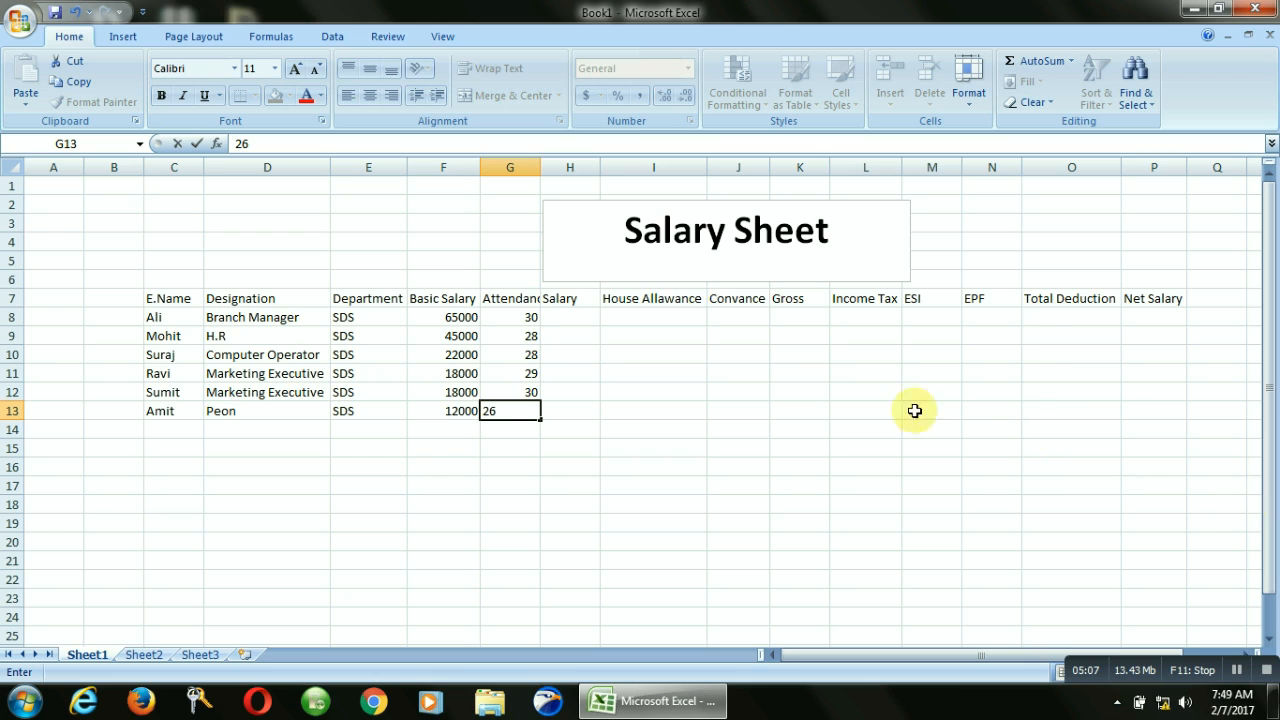
Calculate the attendance-based Salary in cell H8 with the formula =(F8*G8/30) and fill it down to H13.
left_click(570, 316)
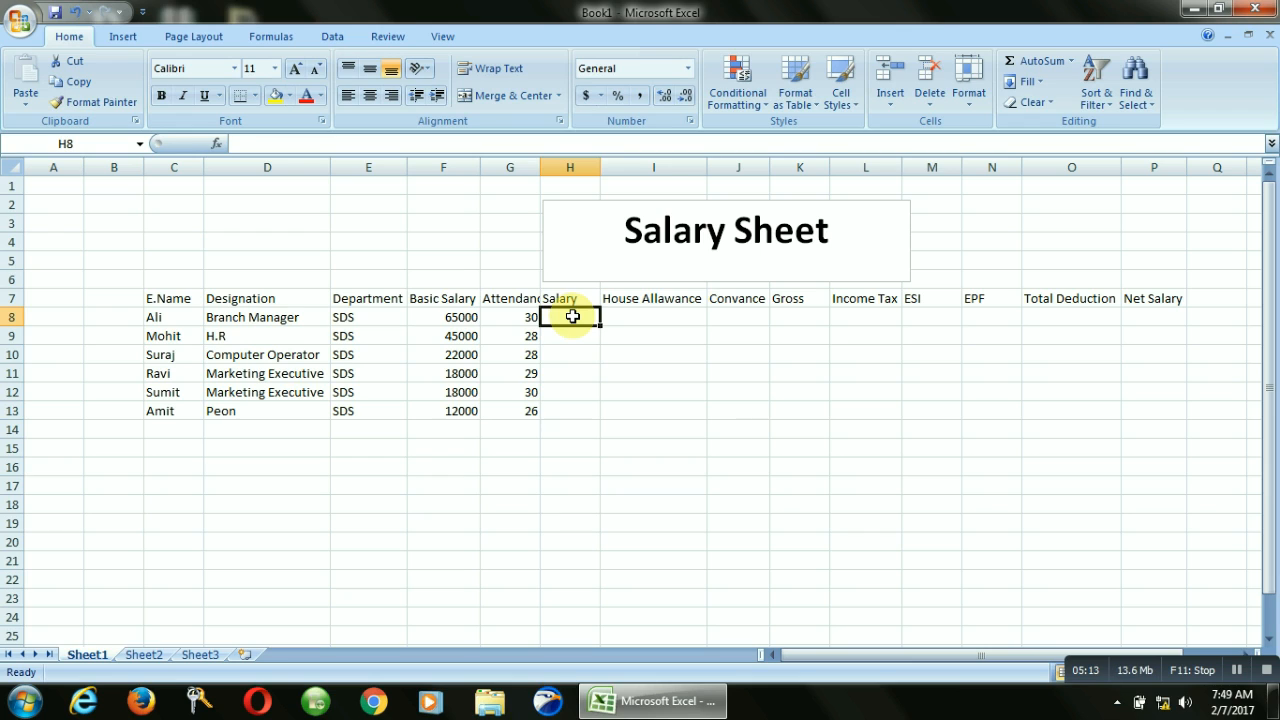
type("=")
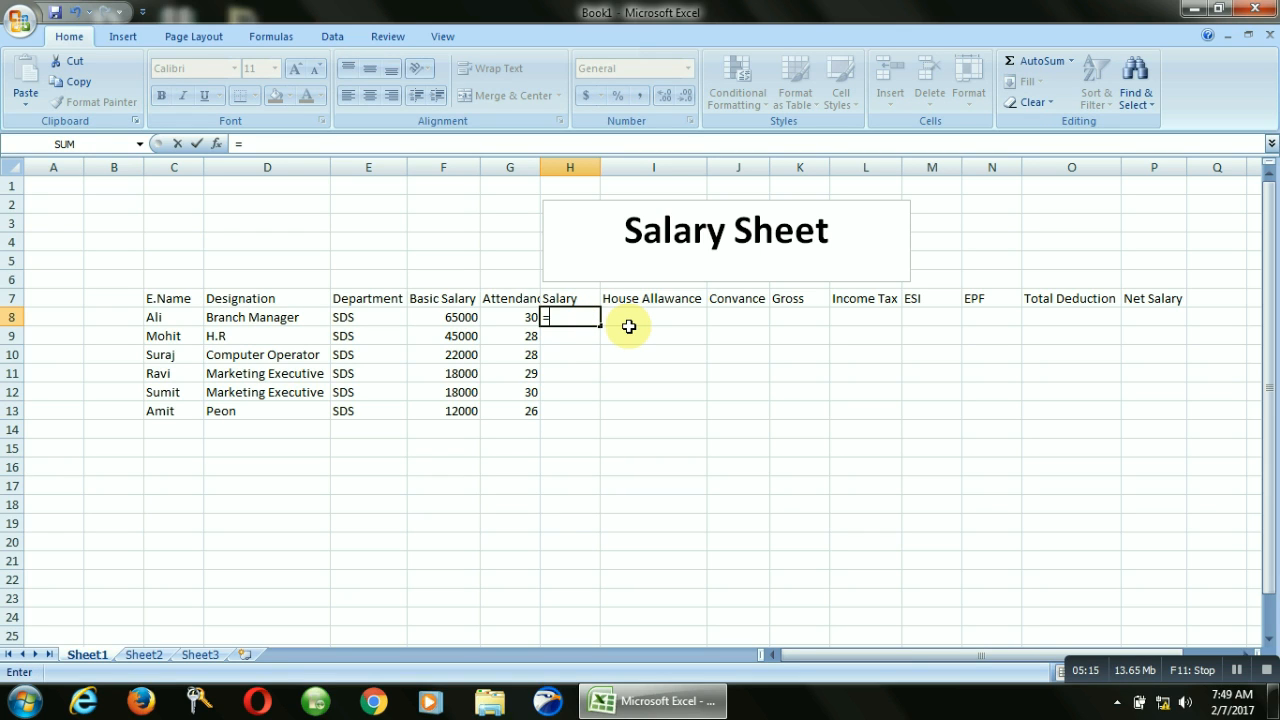
type("(")
left_click(430, 316)
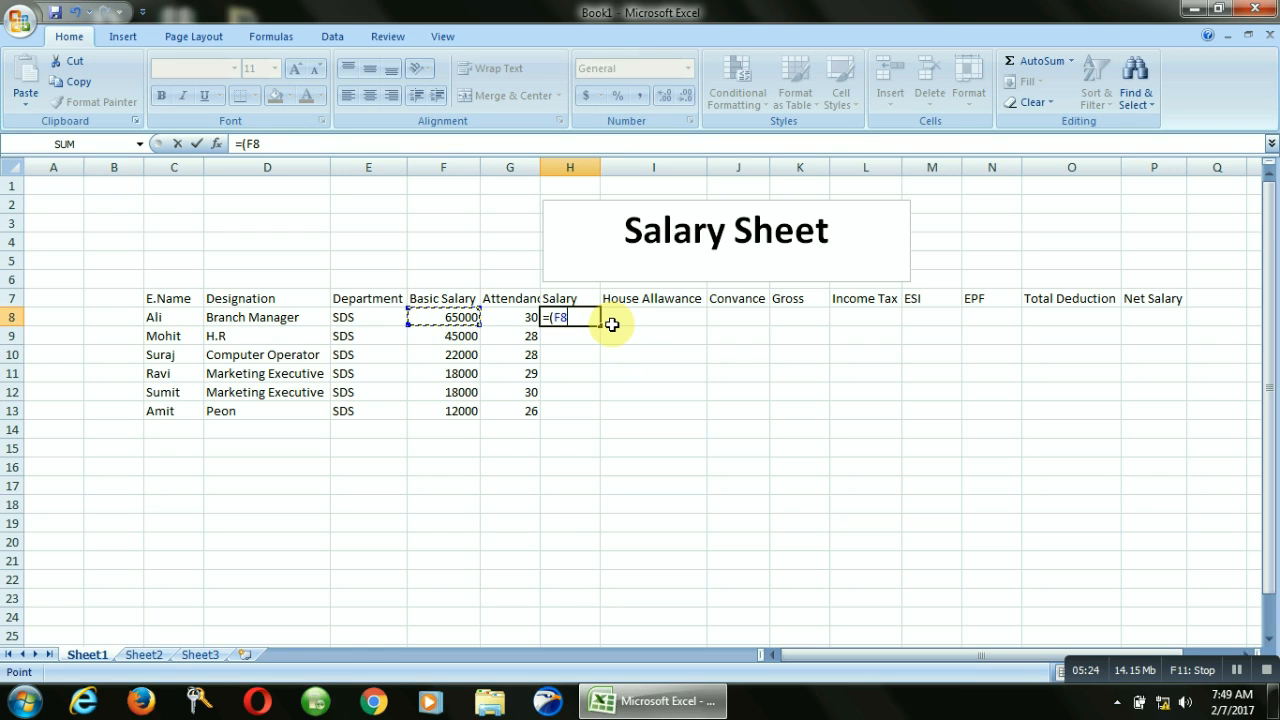
type("*")
left_click(510, 317)
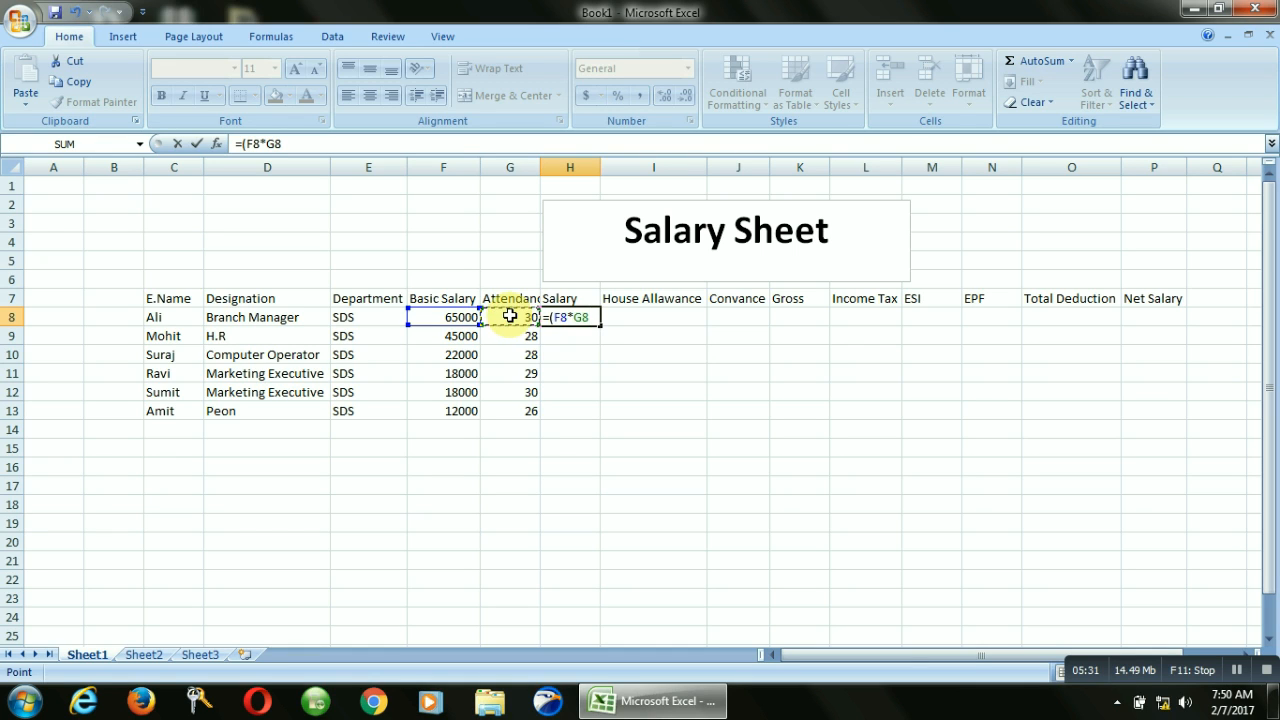
type("/30)")
key("Return")
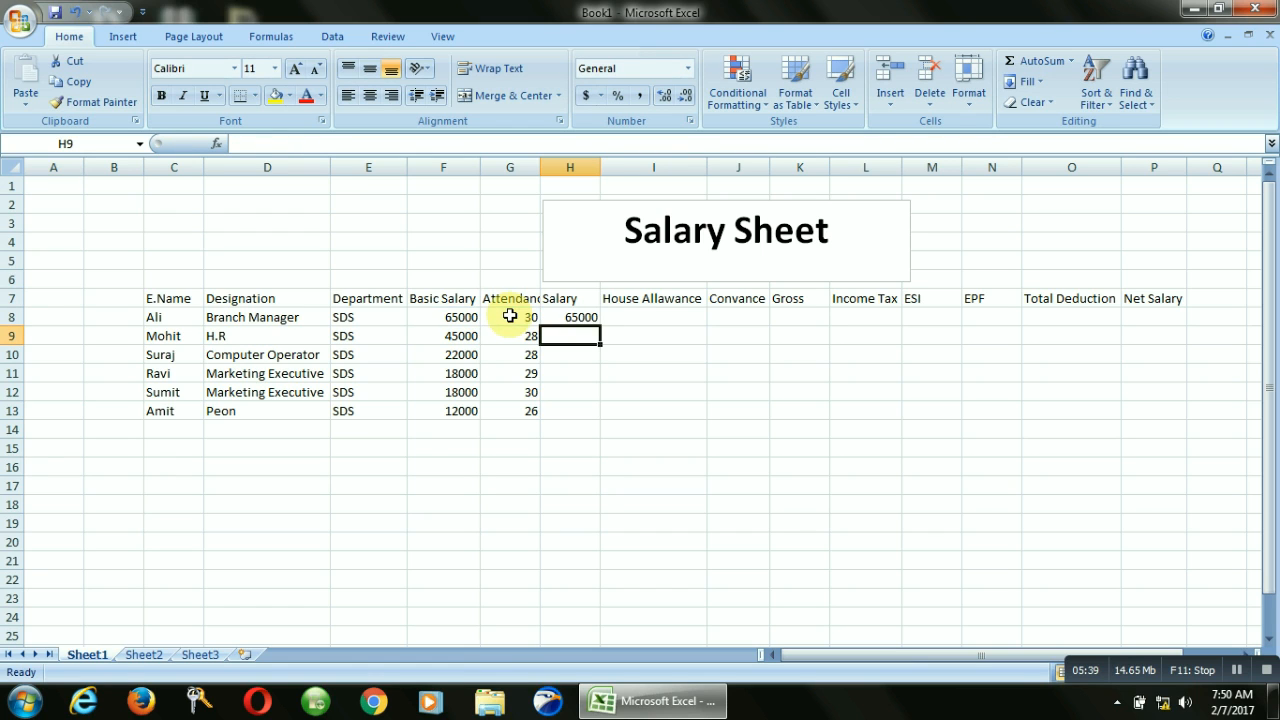
left_click(577, 317)
left_click_drag(599, 326, 596, 411)
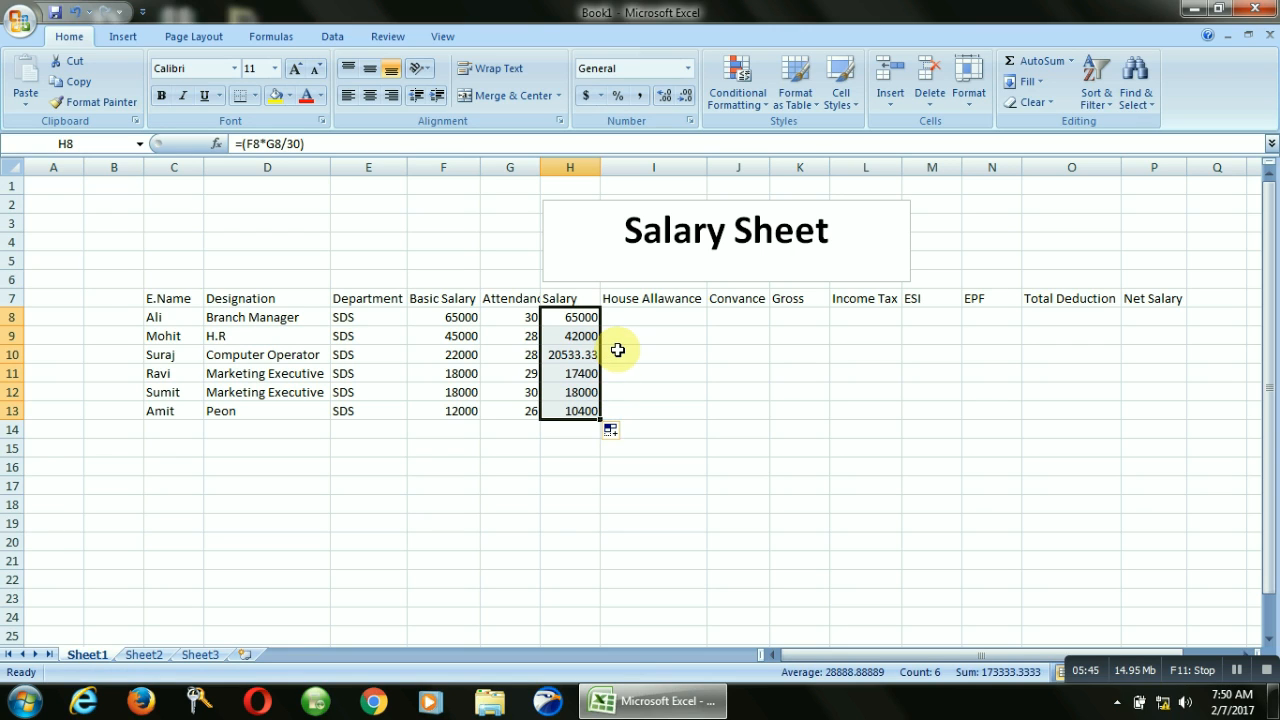
Calculate the House Allowance in cell I8 with the formula =(F8*15%) and fill it down to I13.
left_click(621, 316)
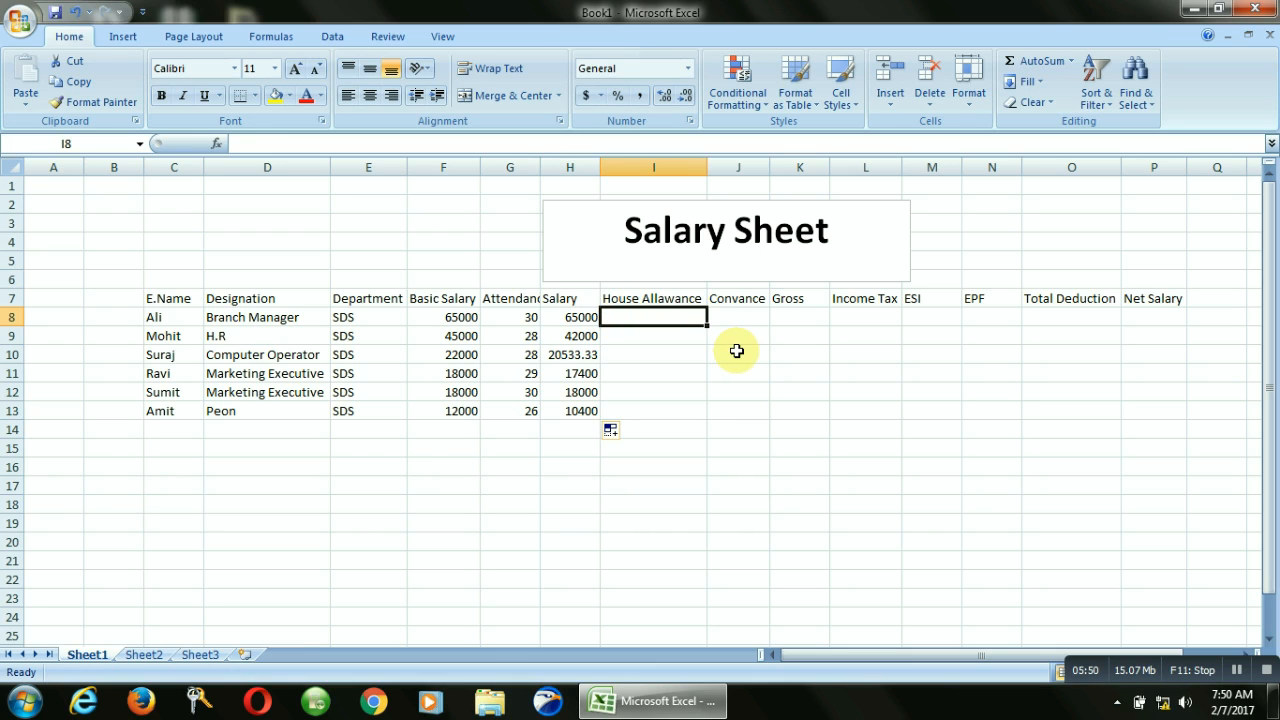
type("=")
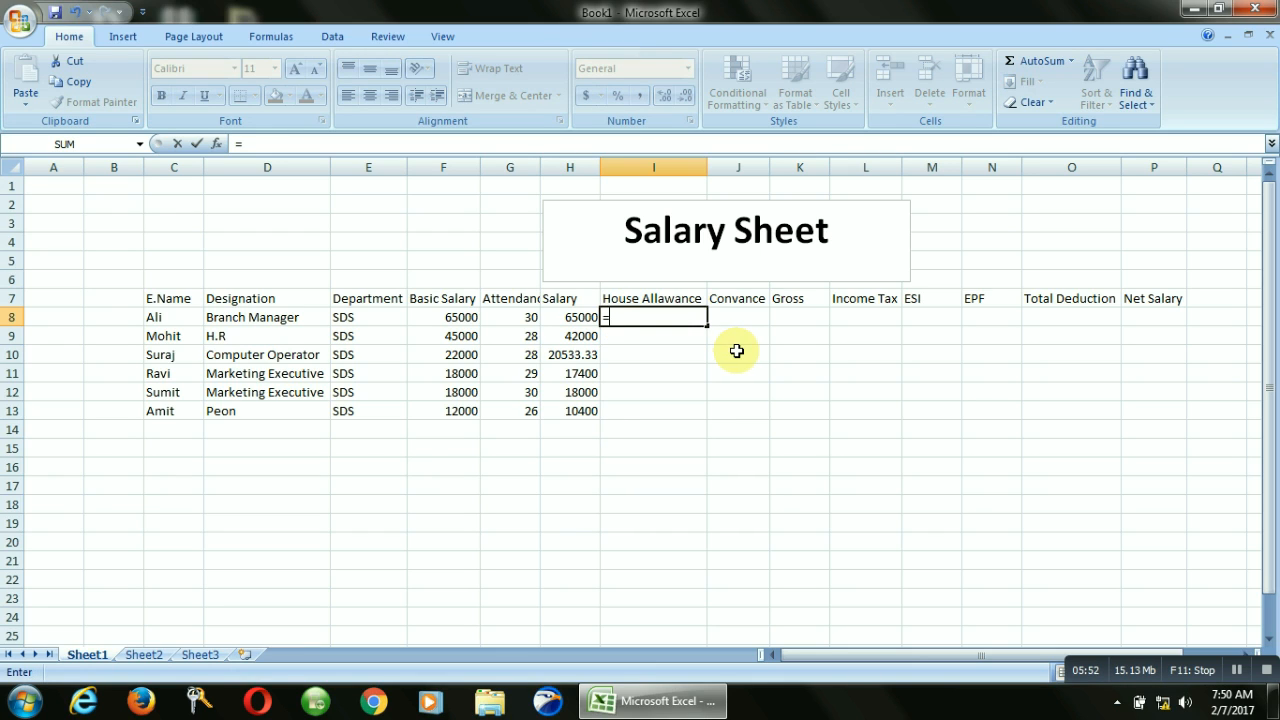
type("(")
left_click(462, 322)
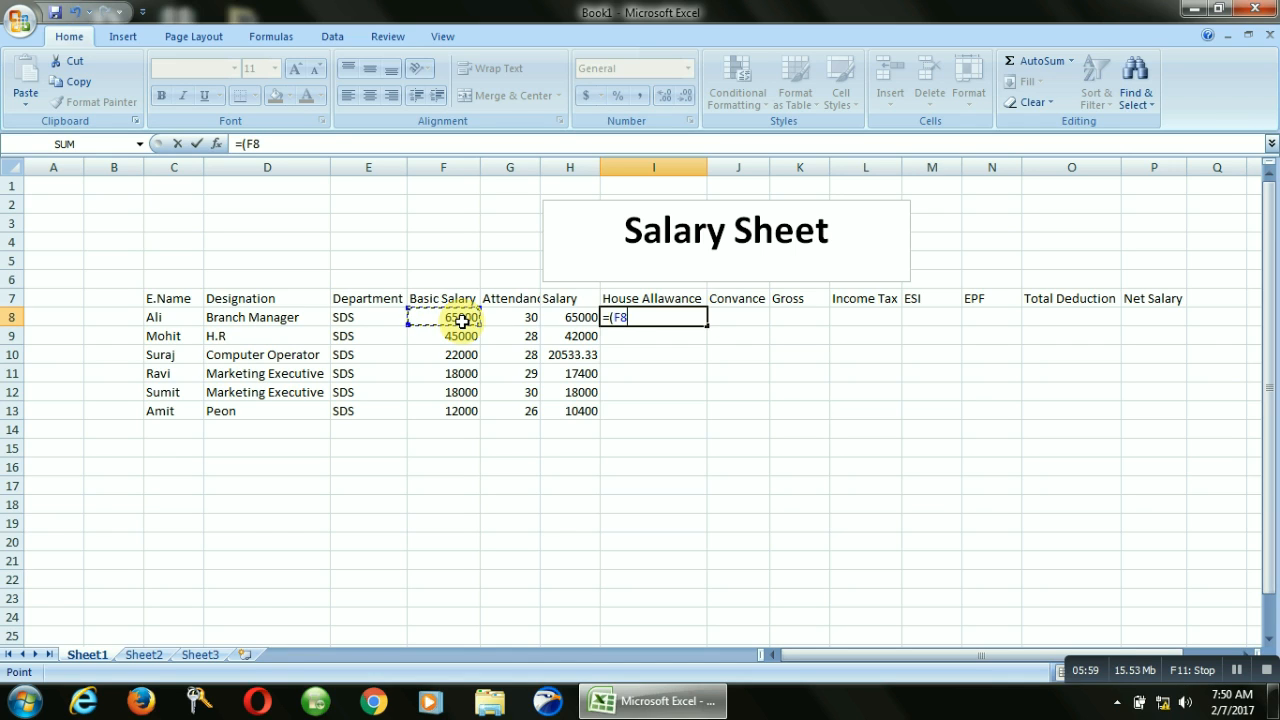
type("*15%)")
key("Return")
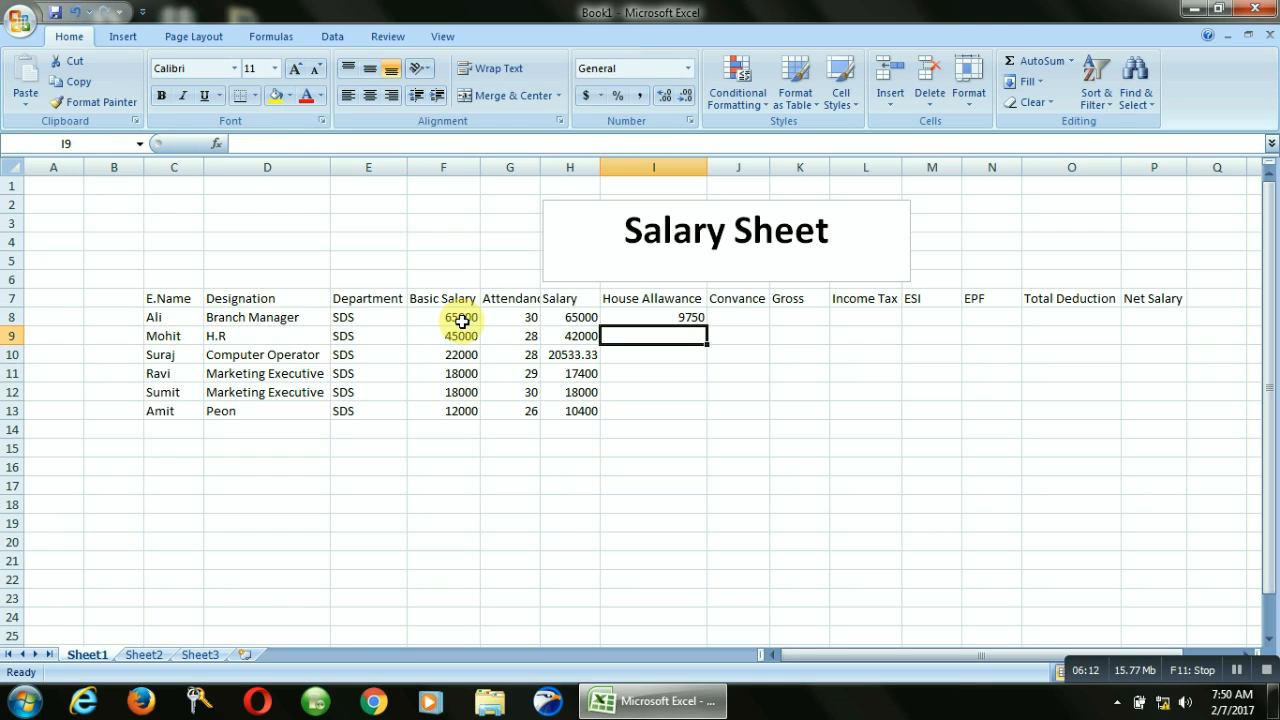
left_click(652, 317)
left_click_drag(706, 326, 700, 417)
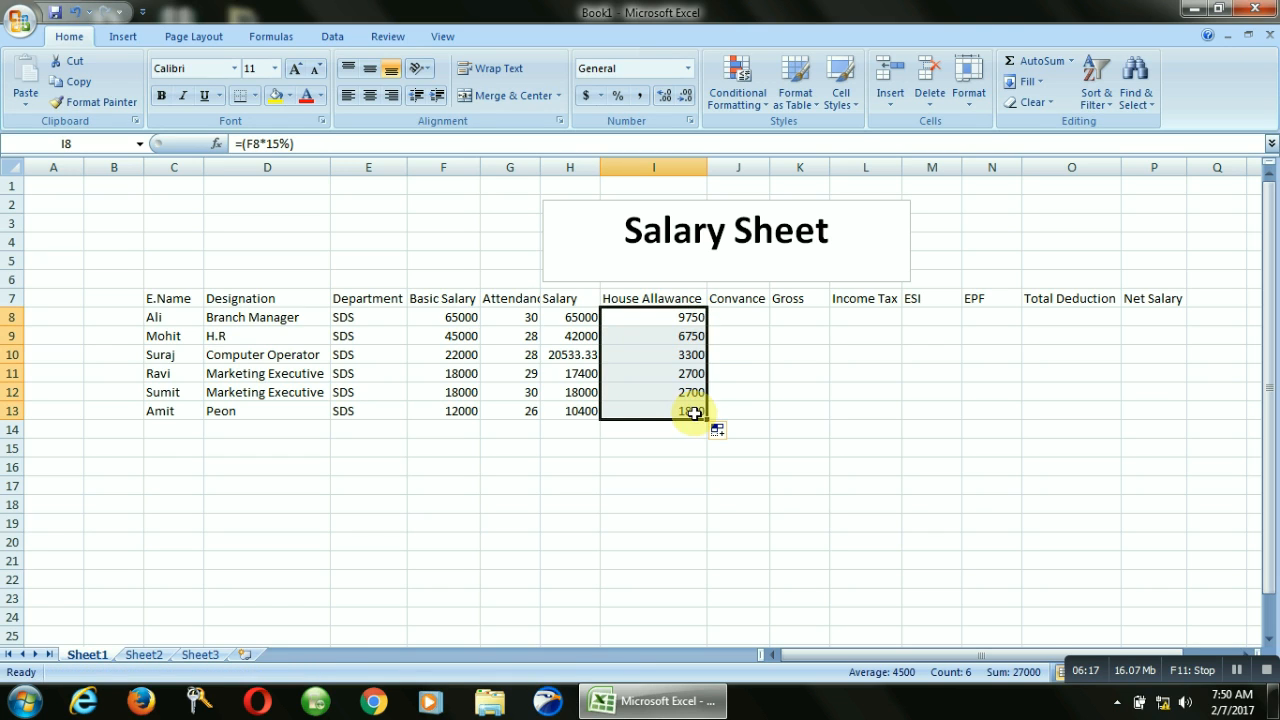
Calculate the Convance in cell J8 with the formula =(G8*350) and fill it down to J13.
left_click(722, 316)
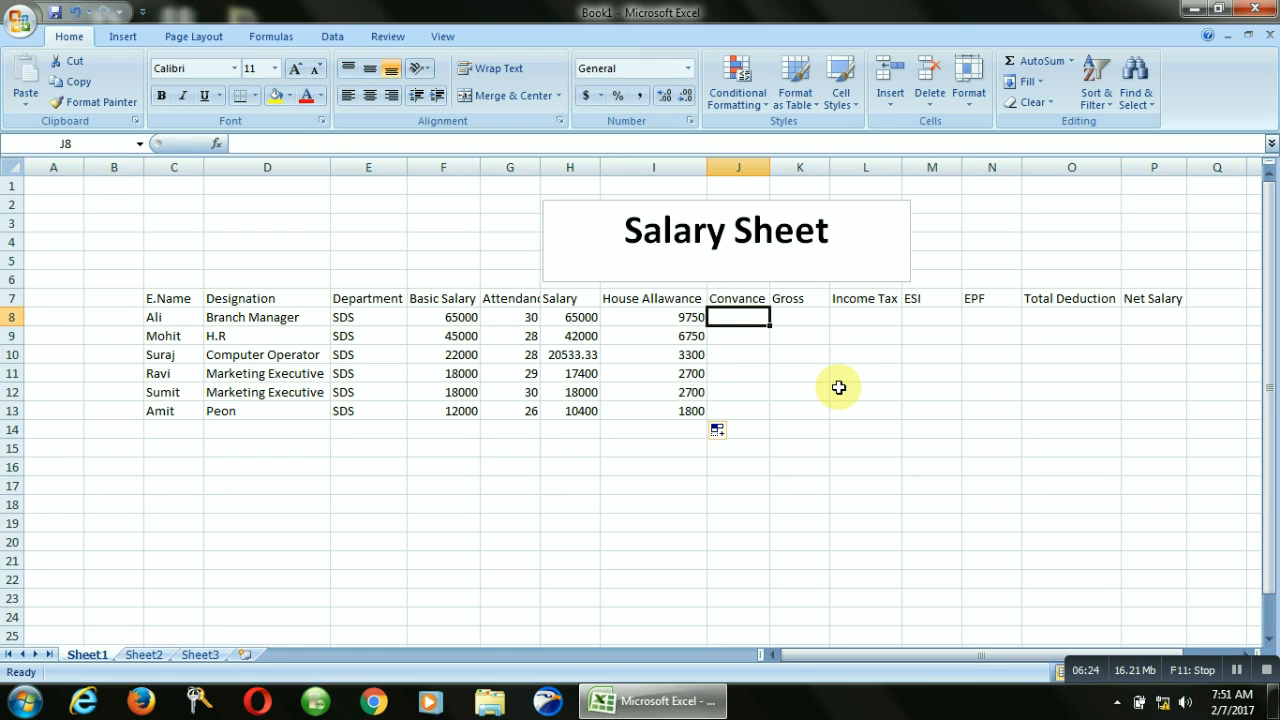
type("=")
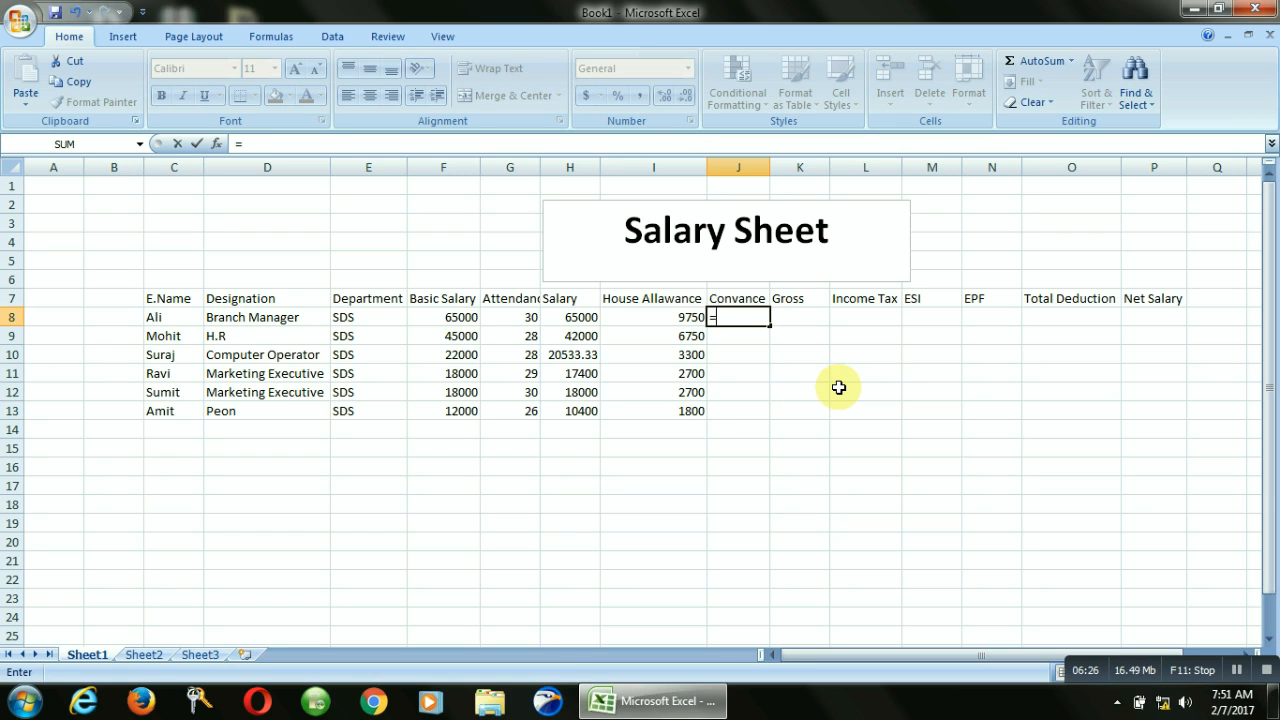
type("(")
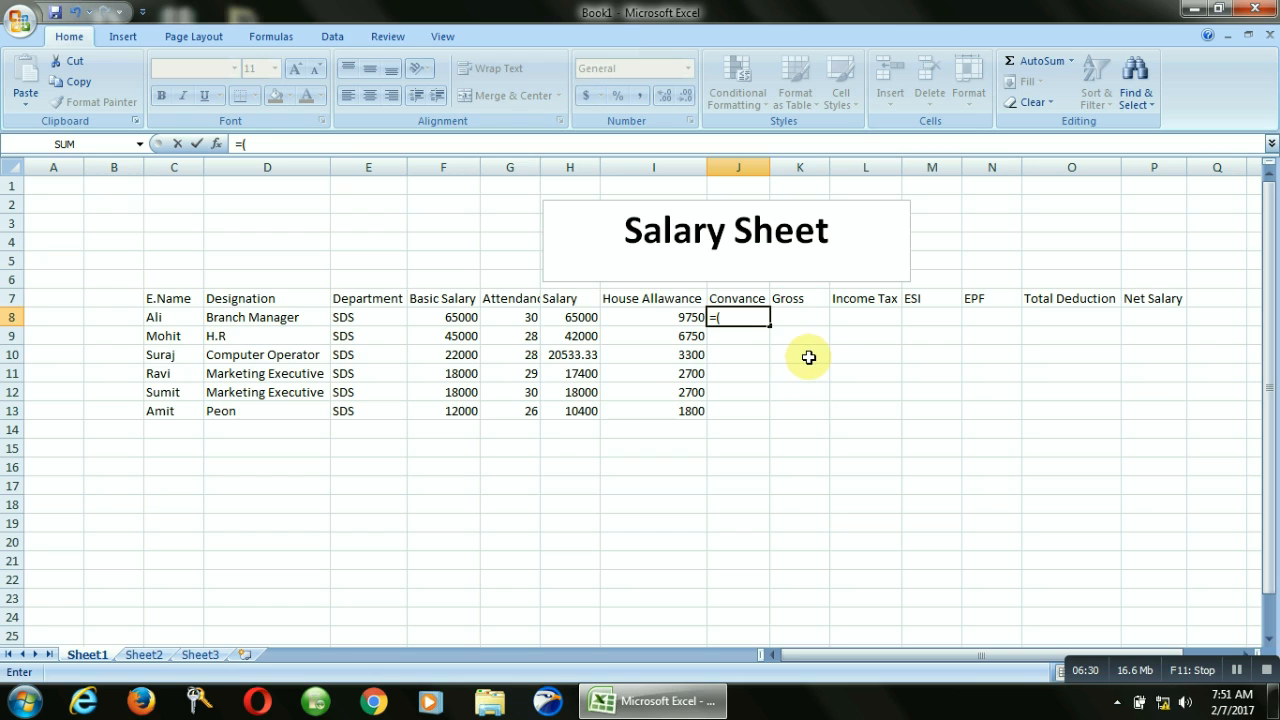
left_click(524, 318)
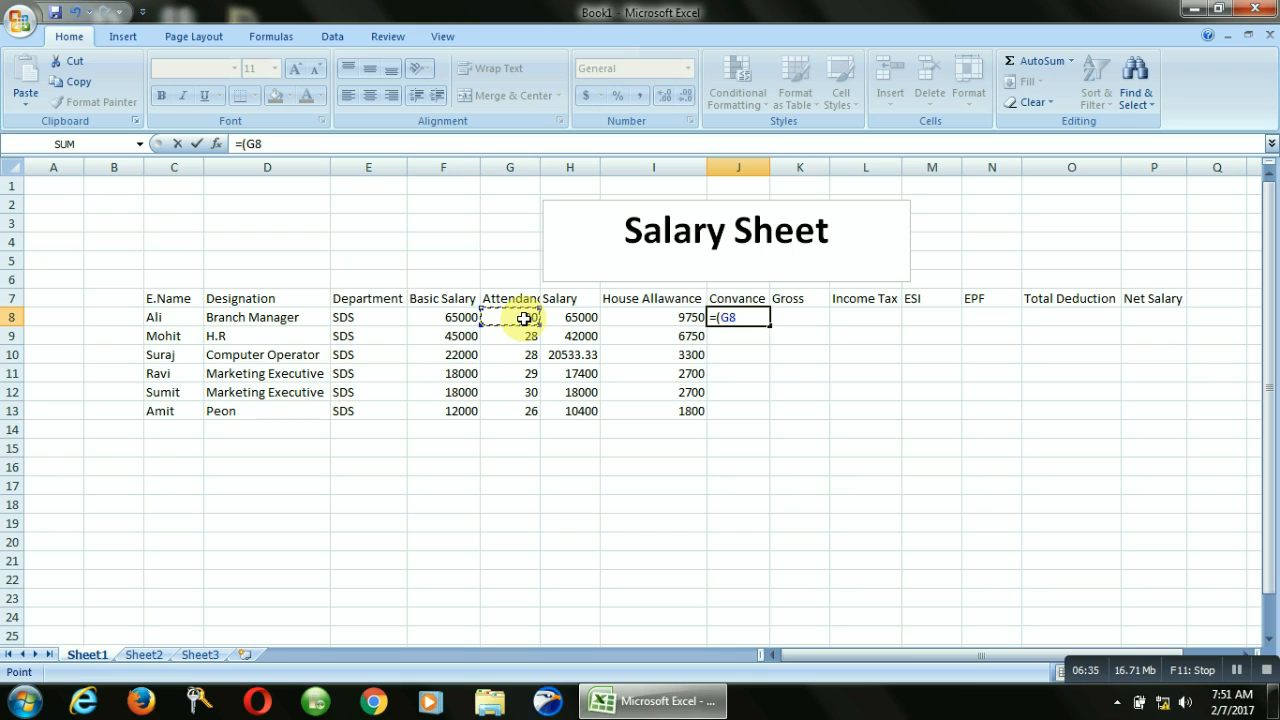
type("*350)")
key("Return")
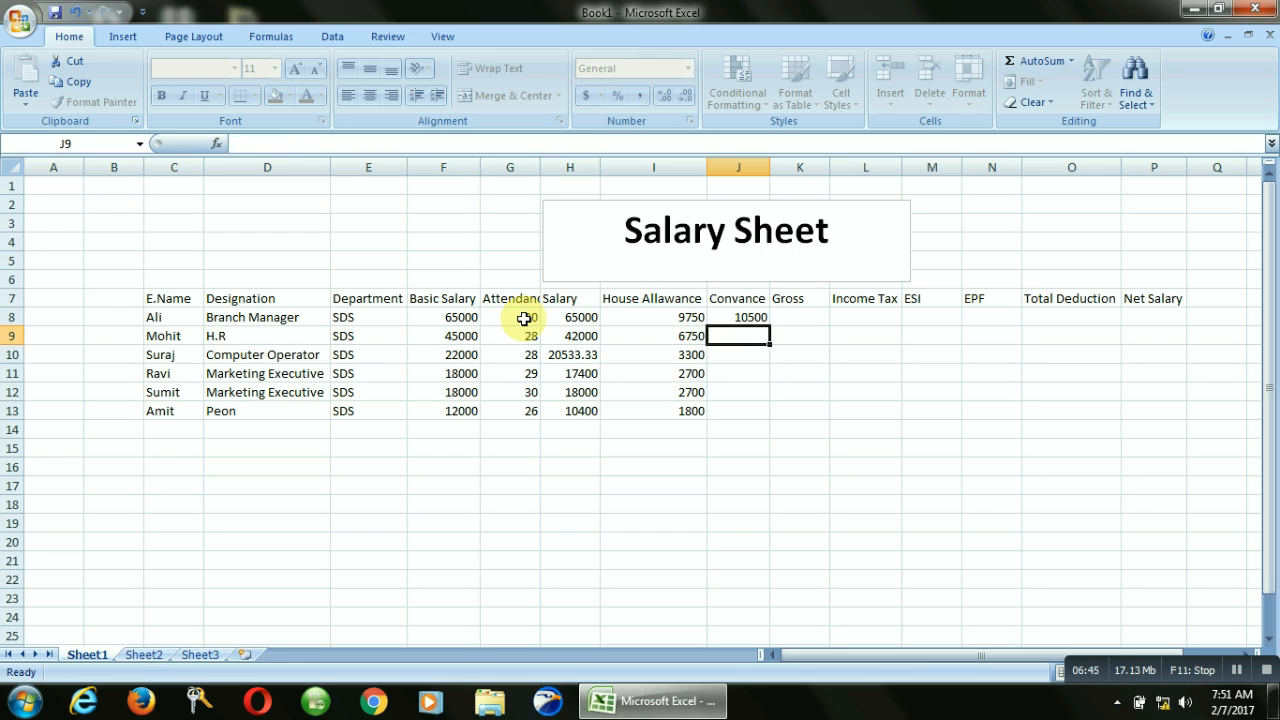
left_click(752, 316)
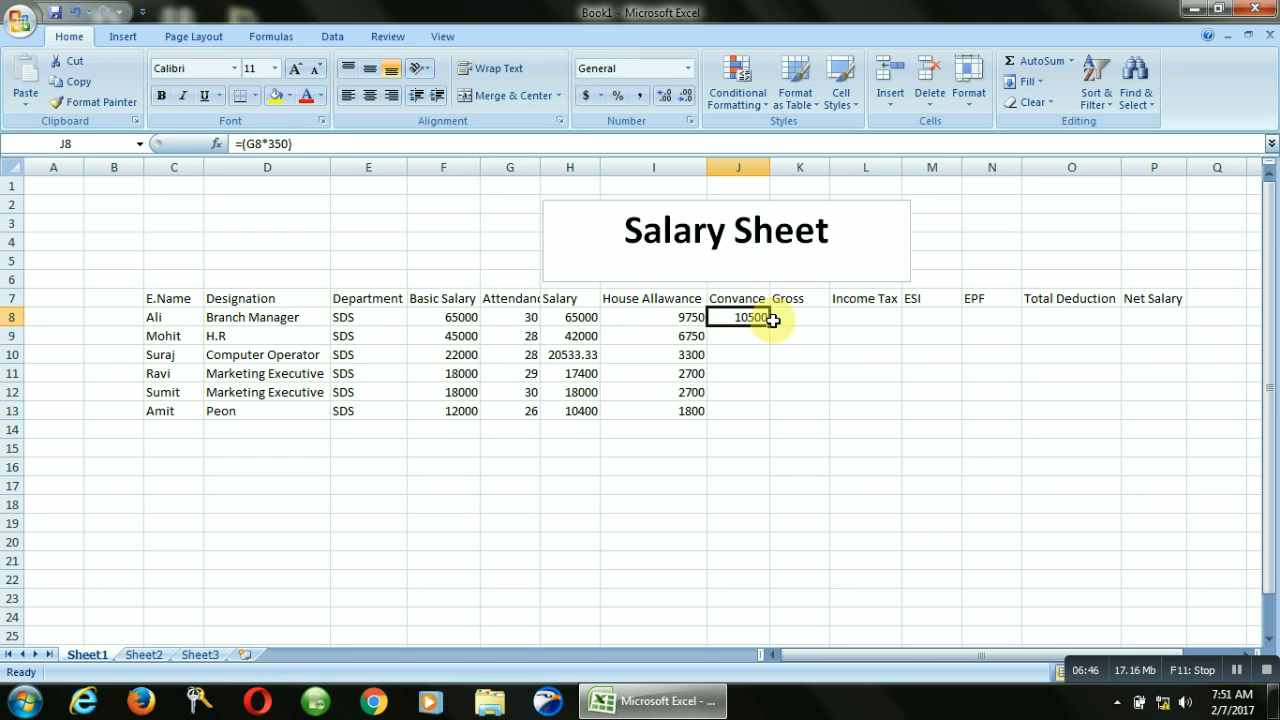
left_click_drag(769, 325, 764, 416)
Calculate the Gross in cell K8 with the formula =(H8+I8+J8) and fill it down to K13.
left_click(789, 318)
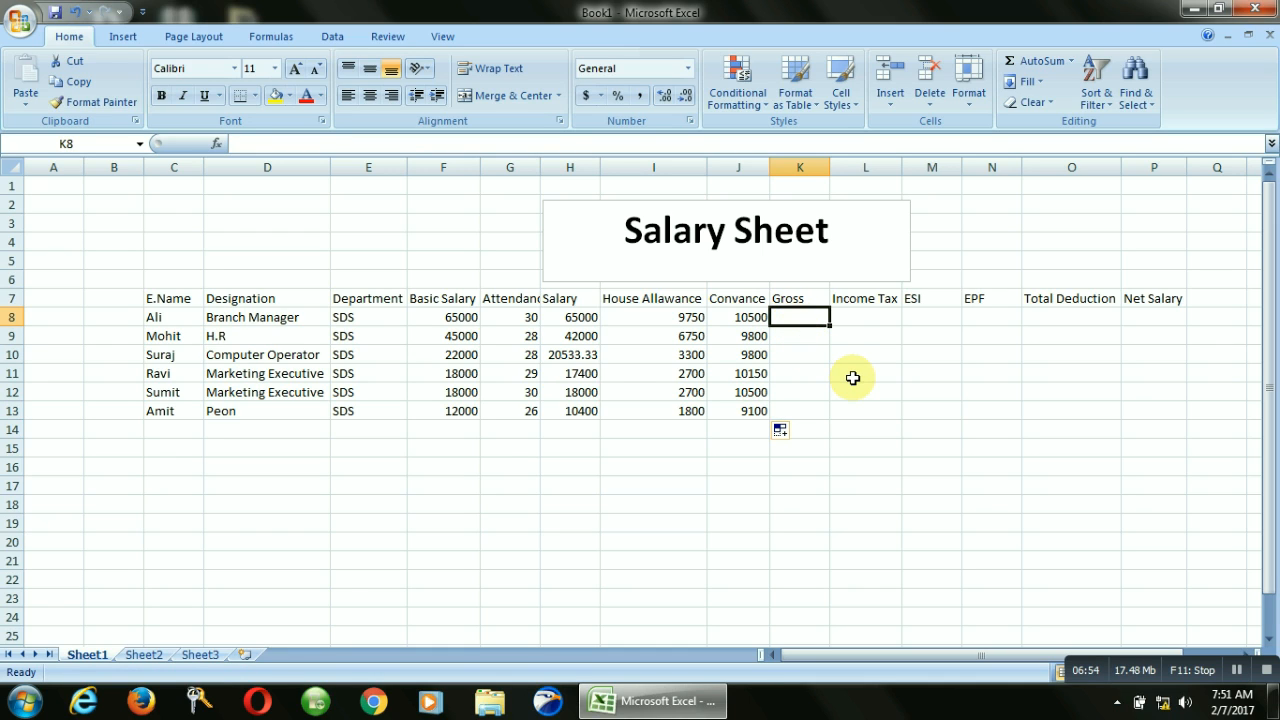
type("=")
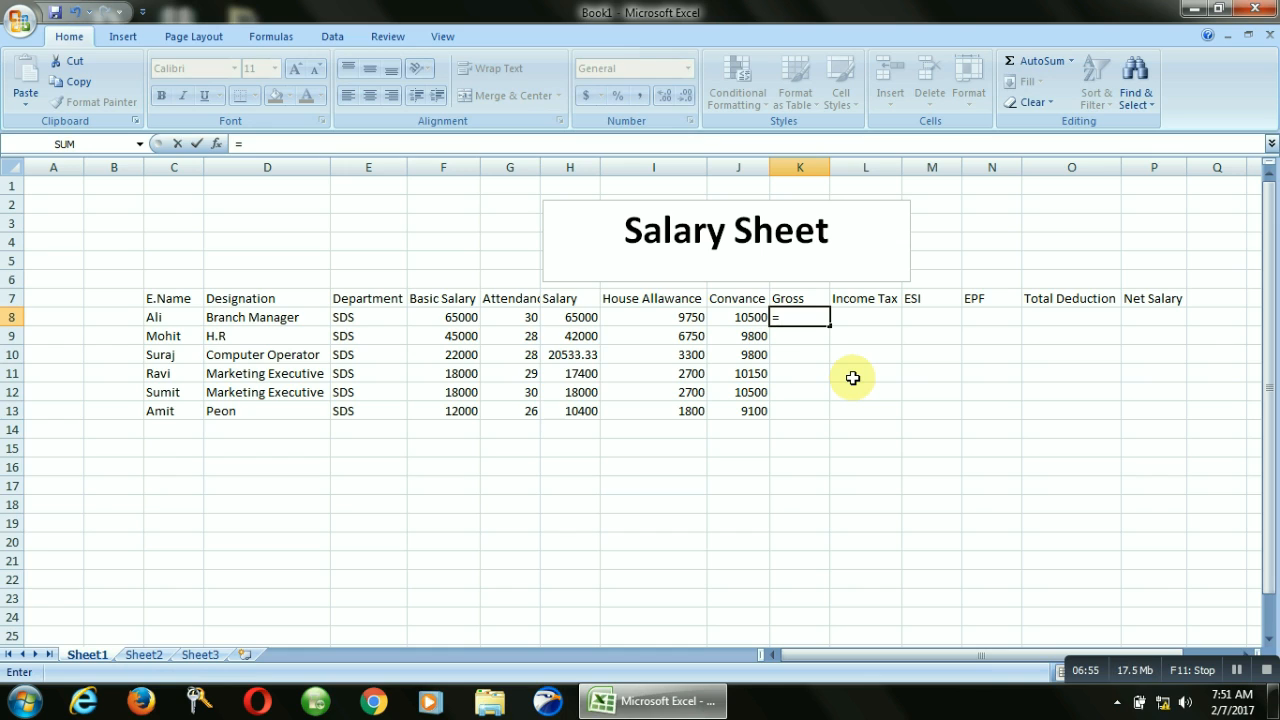
type("(")
left_click(571, 320)
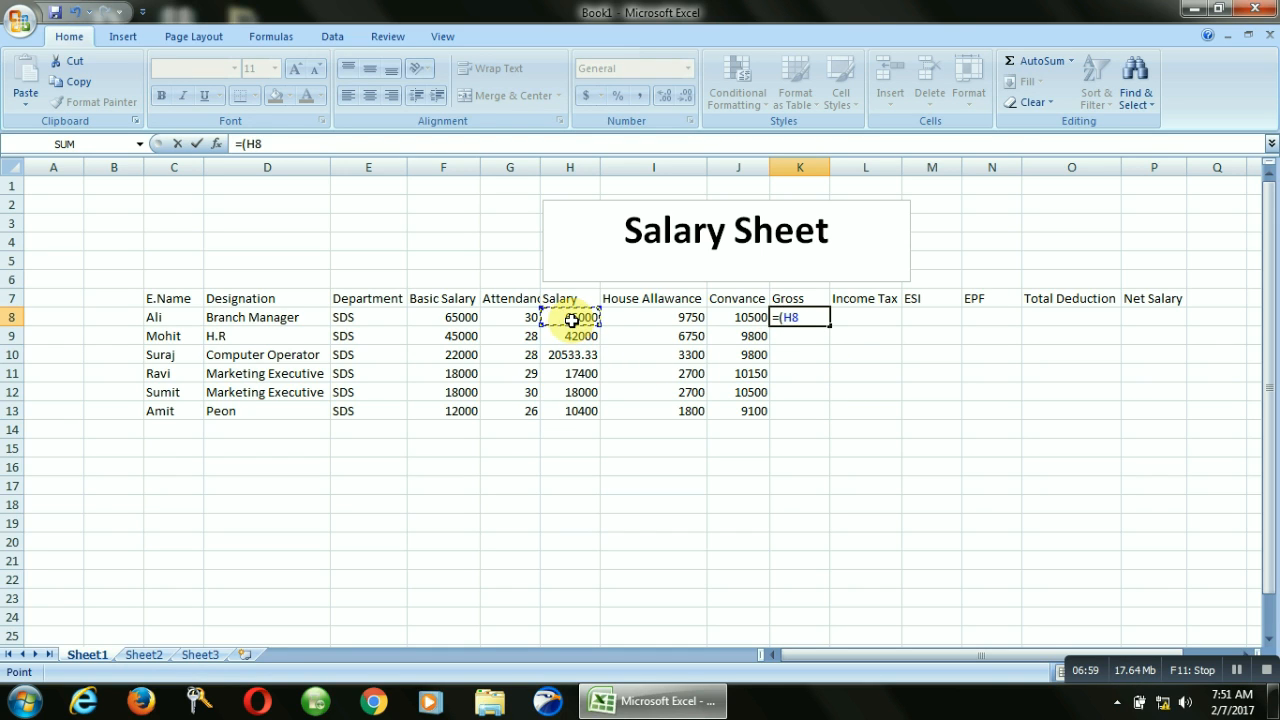
type("+")
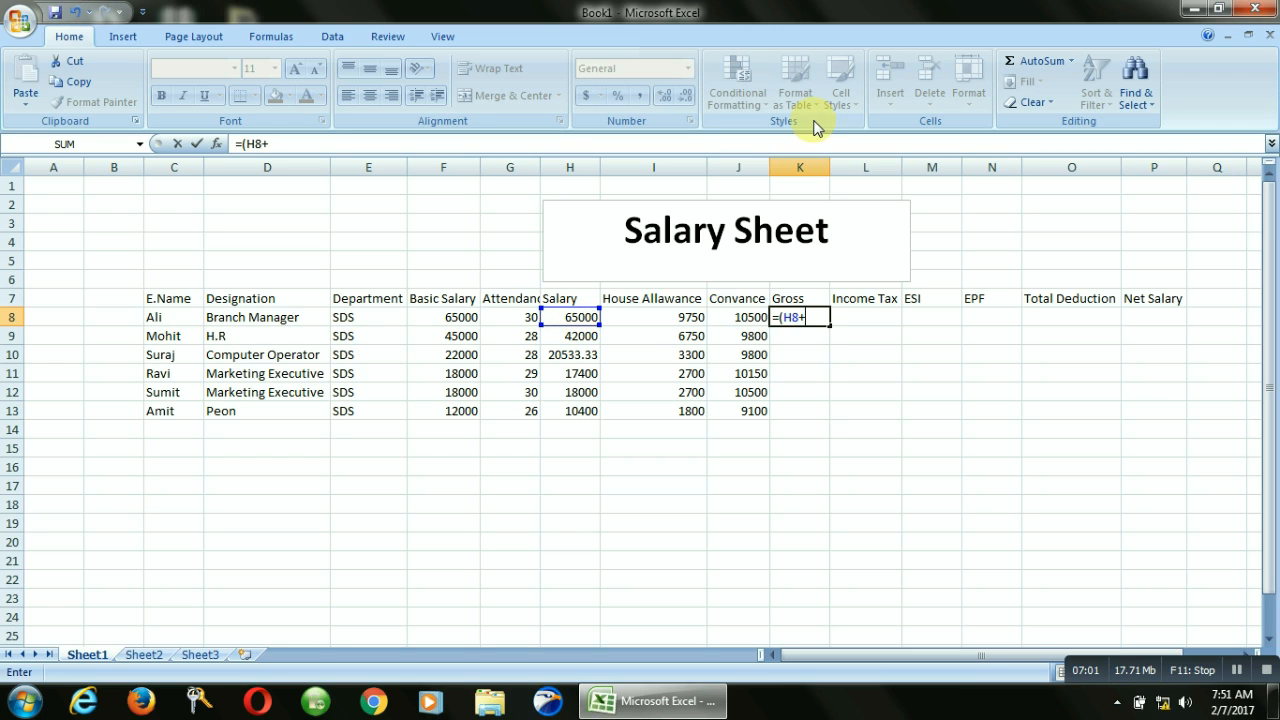
left_click(643, 320)
type("+")
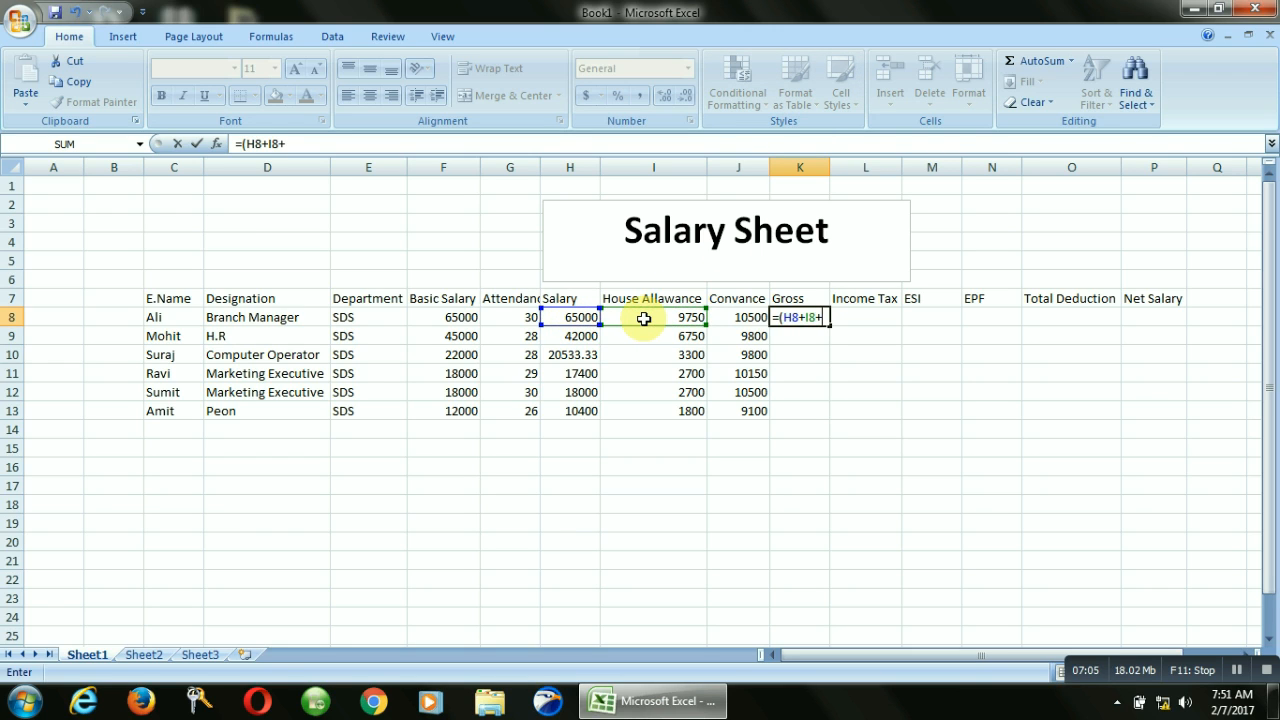
left_click(750, 318)
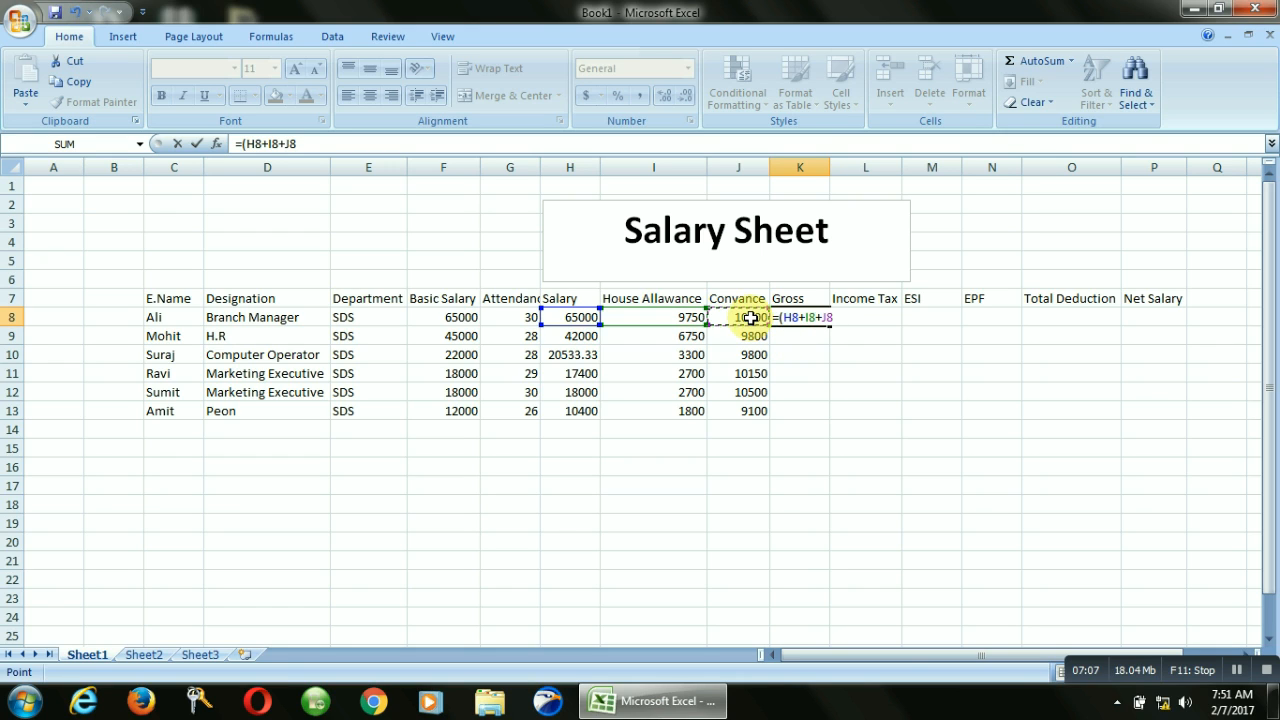
type(")")
key("Return")
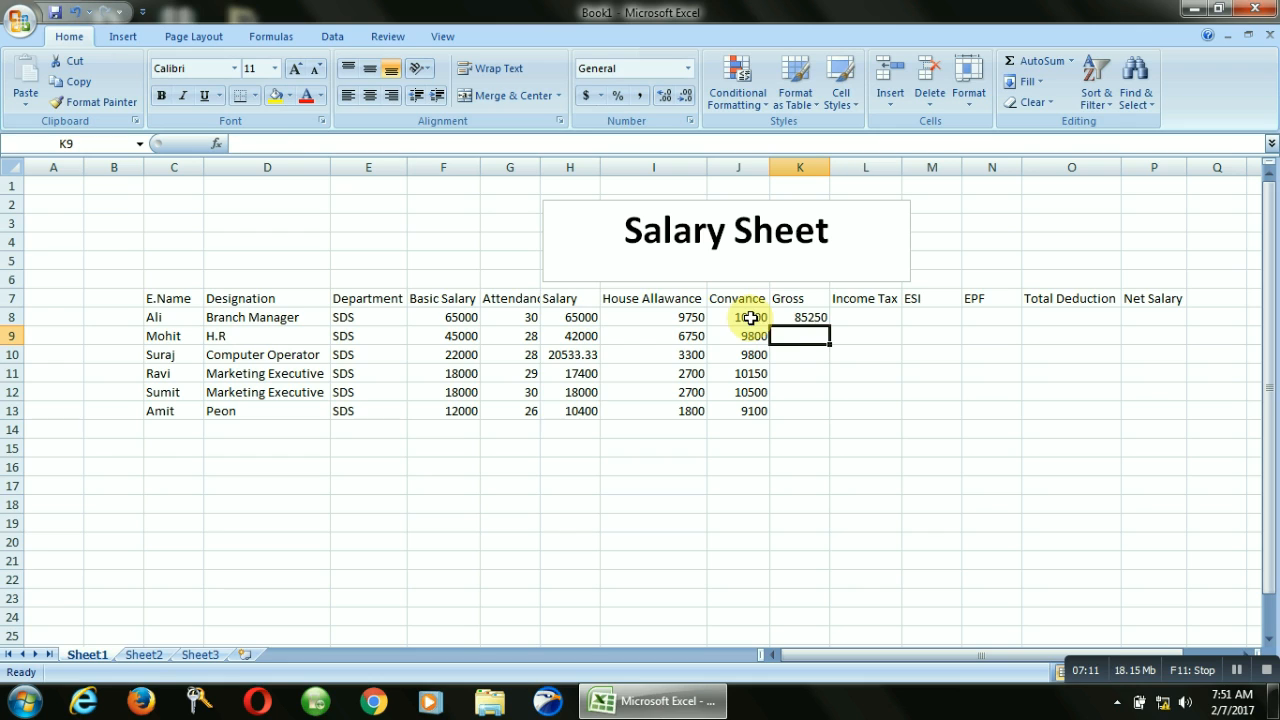
left_click(820, 318)
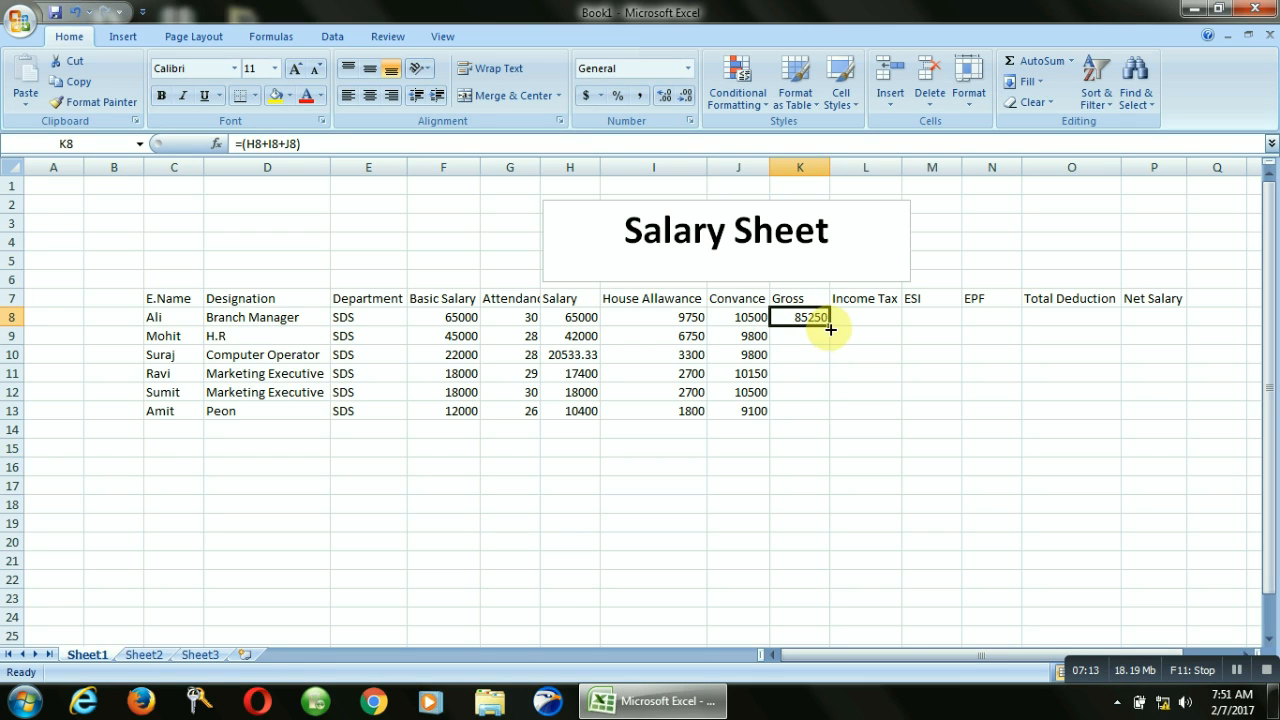
left_click_drag(830, 329, 823, 415)
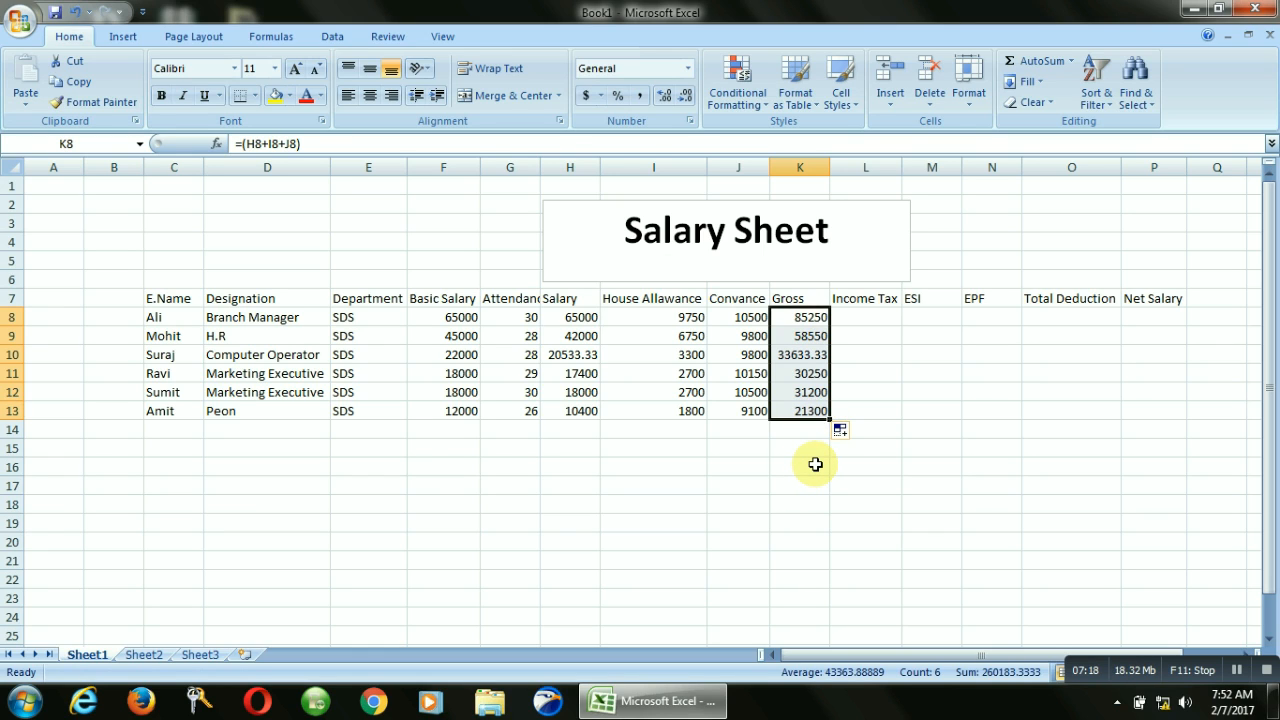
Calculate the Income Tax in cell L8 with the formula =IF(K8>18000,K8*7%) and fill it down to L13.
left_click(857, 316)
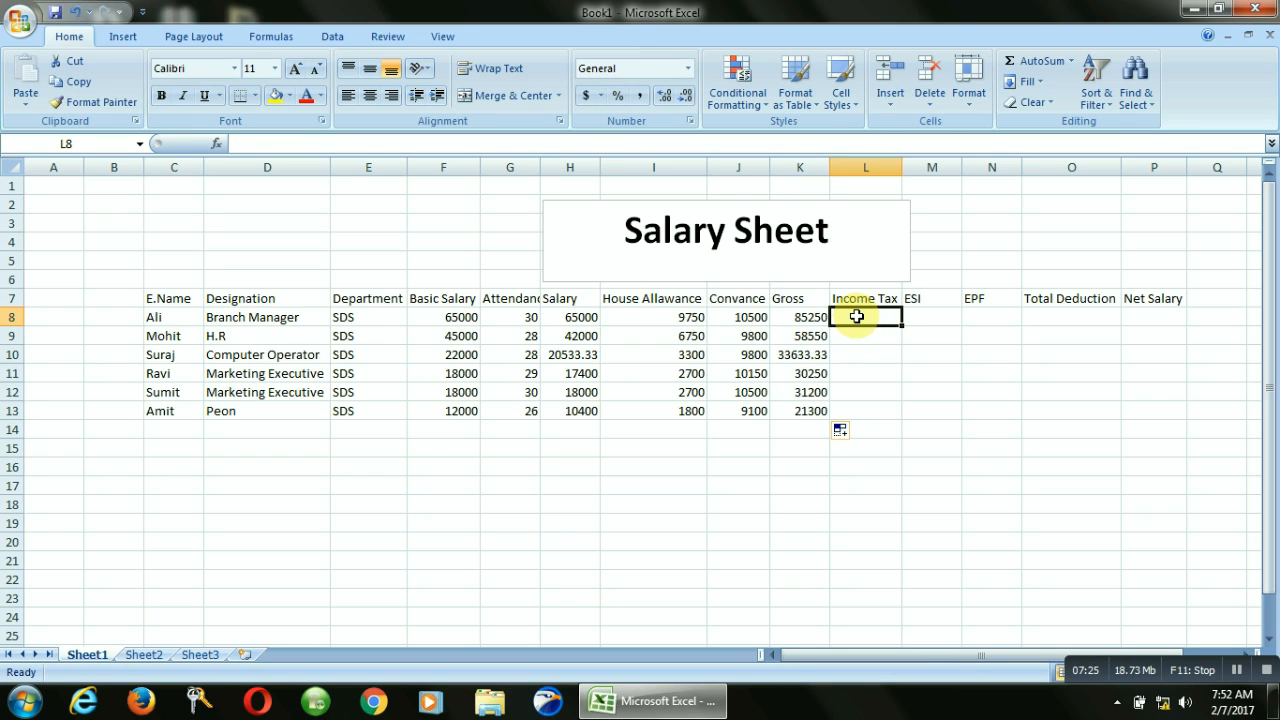
type("=")
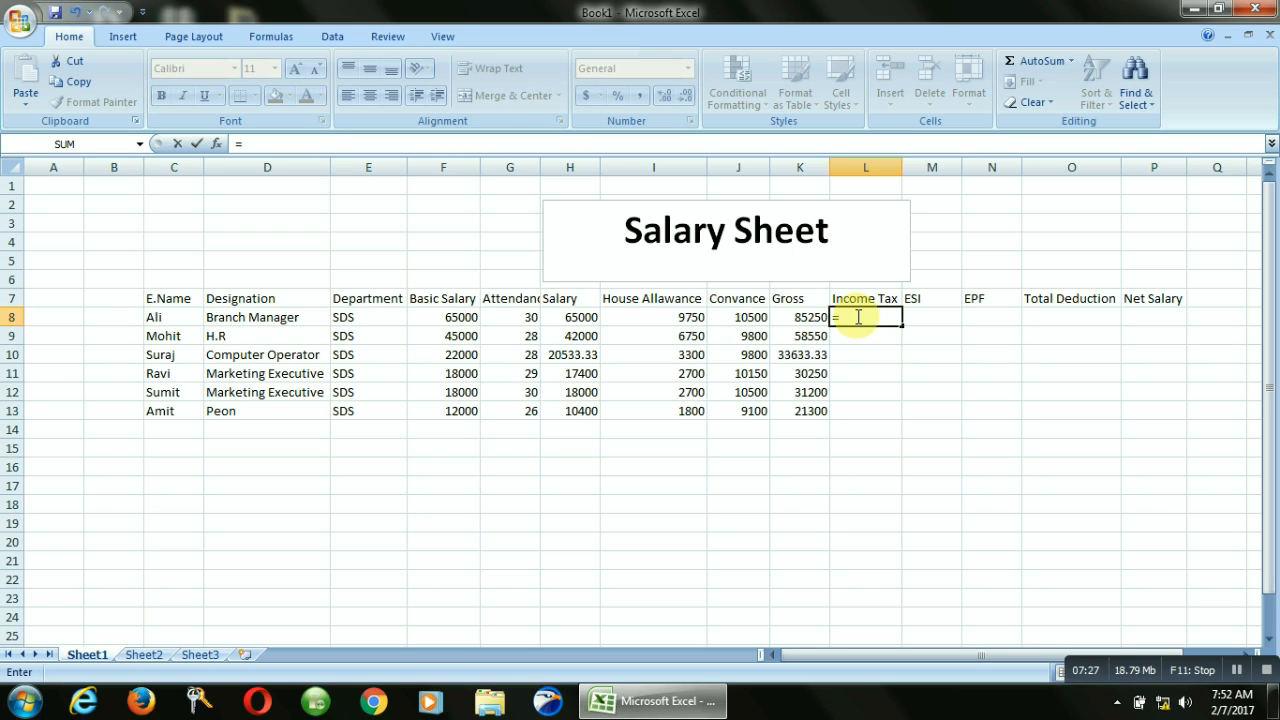
type("if")
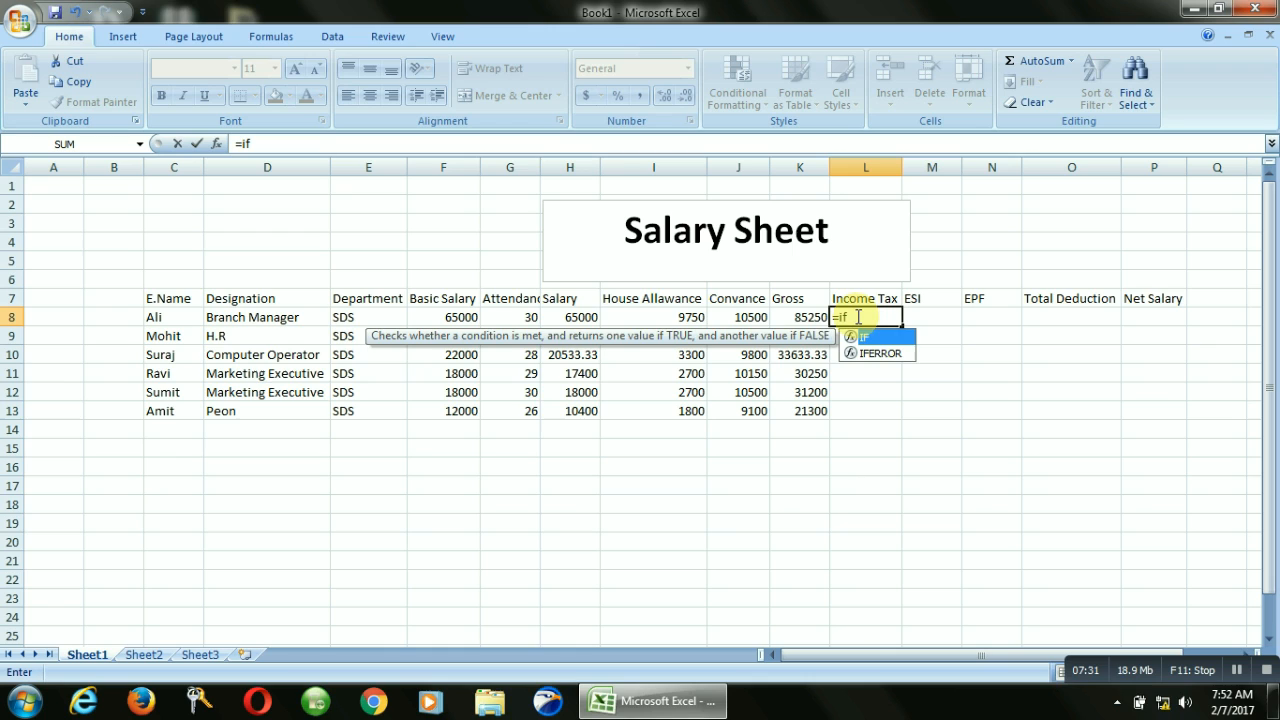
type("(")
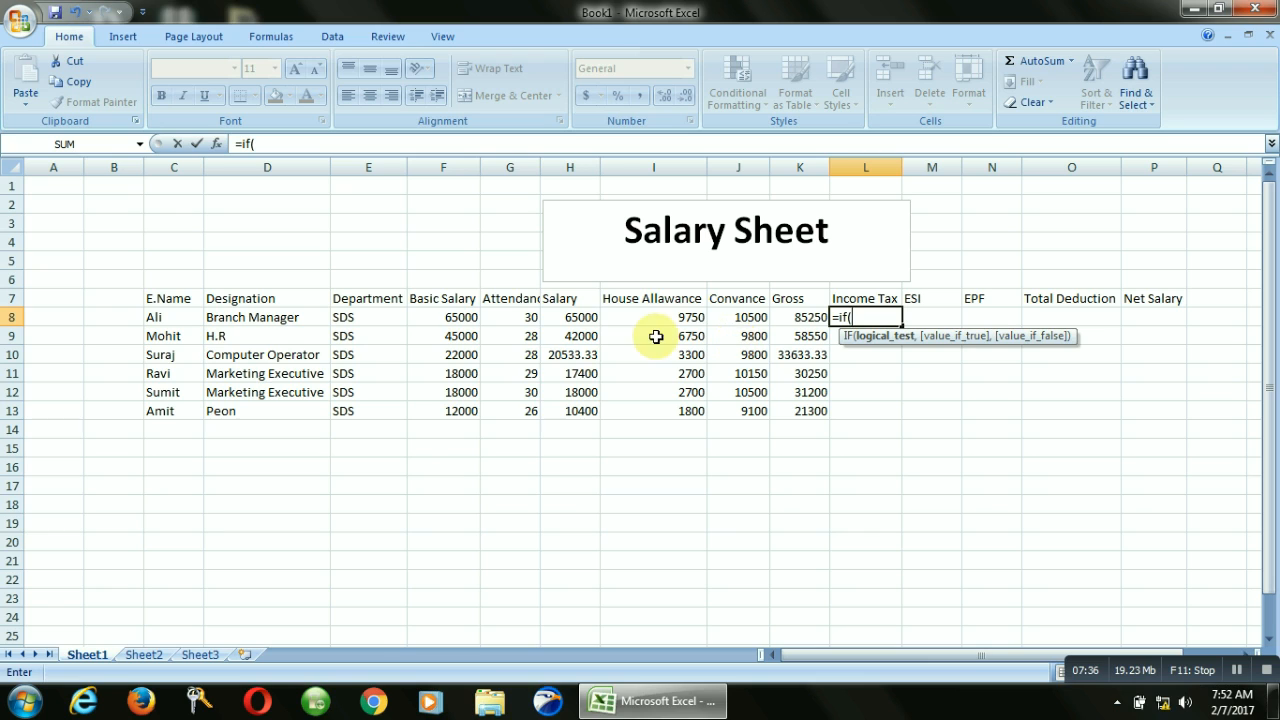
left_click(792, 318)
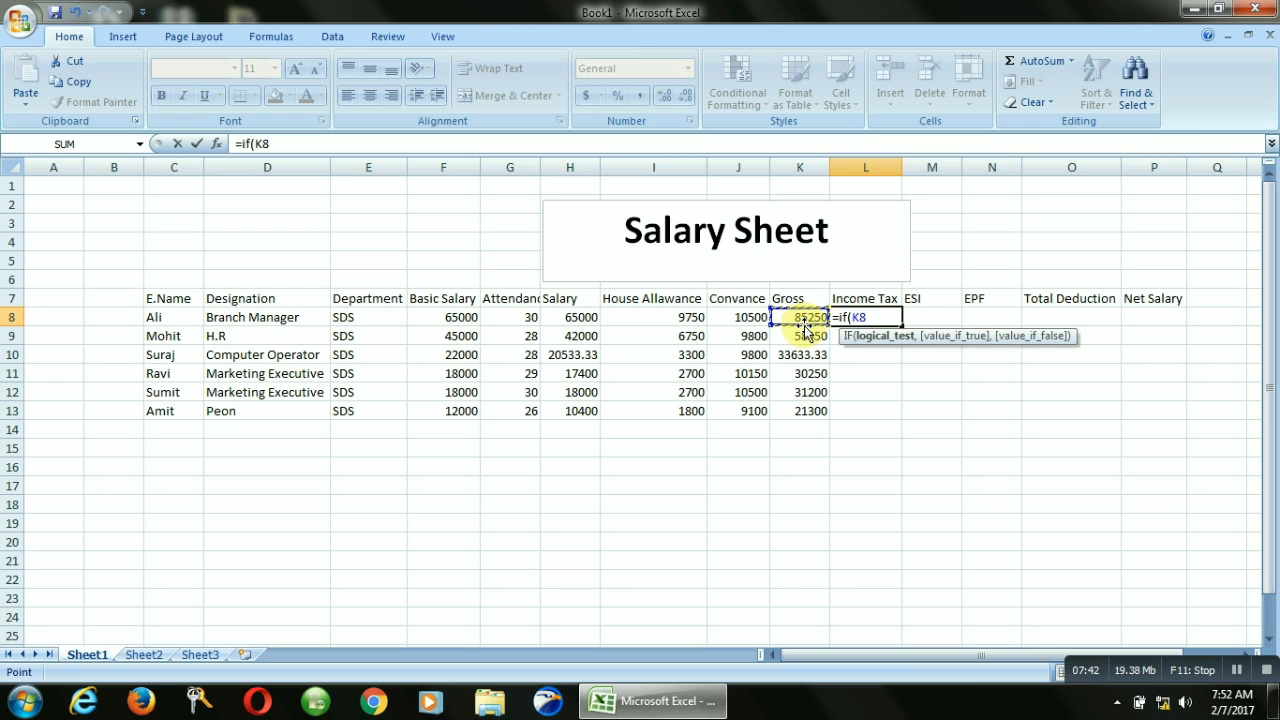
type(">18000")
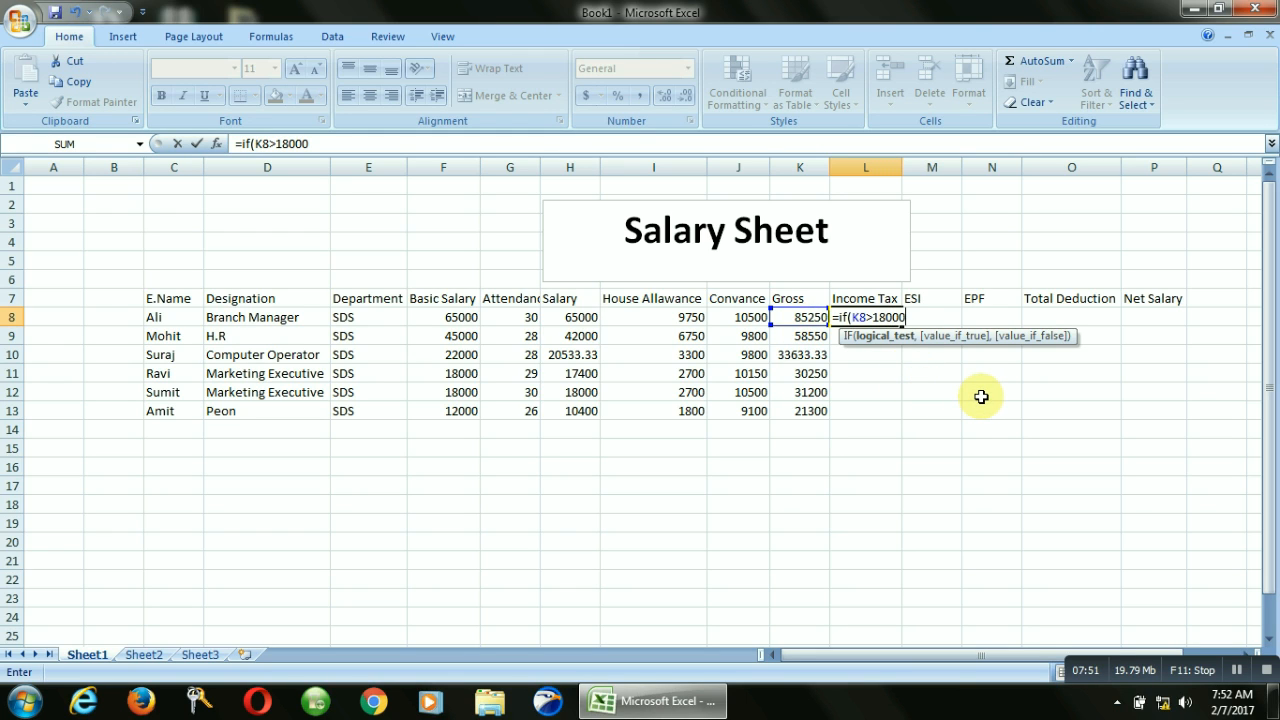
type(",")
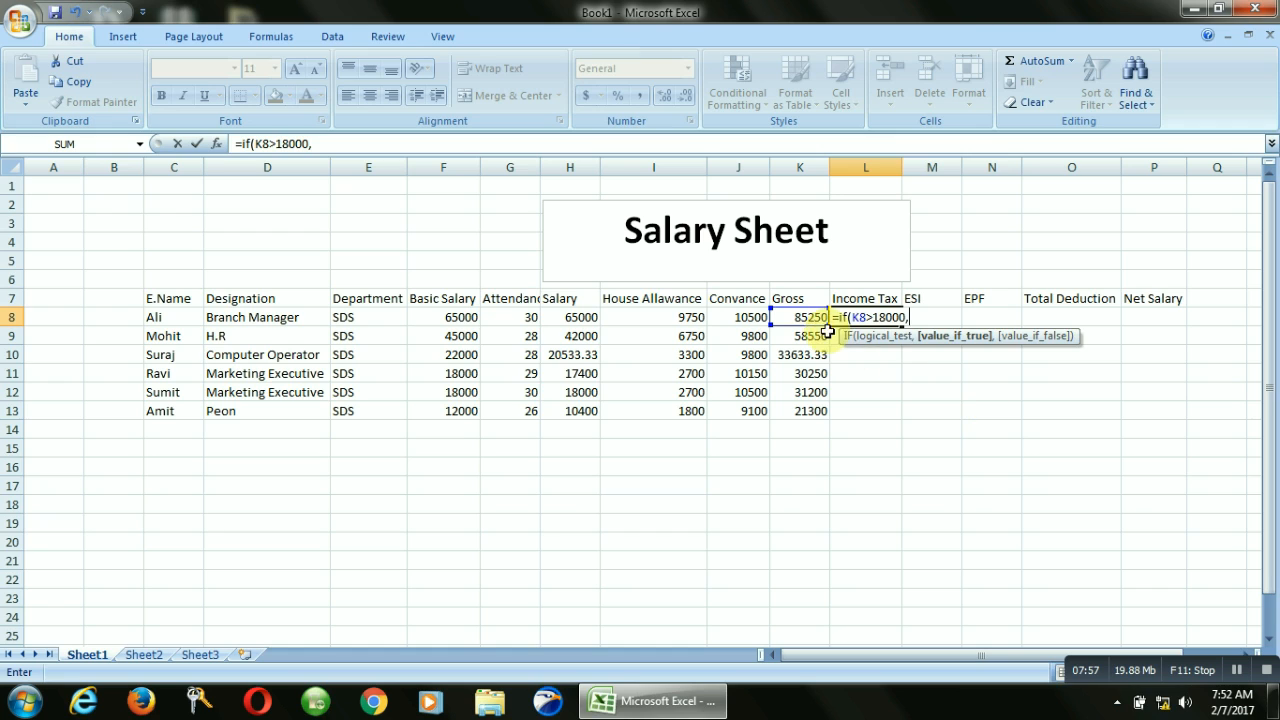
left_click(800, 317)
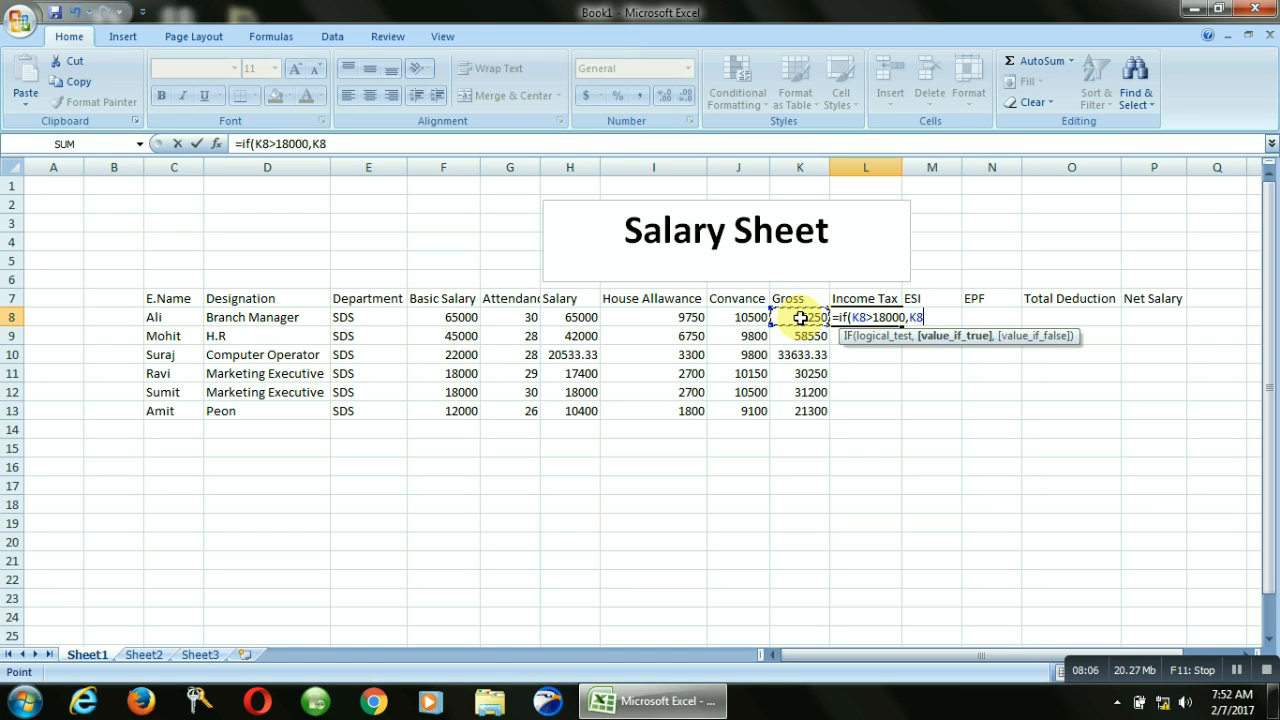
type("*7%)")
key("Return")
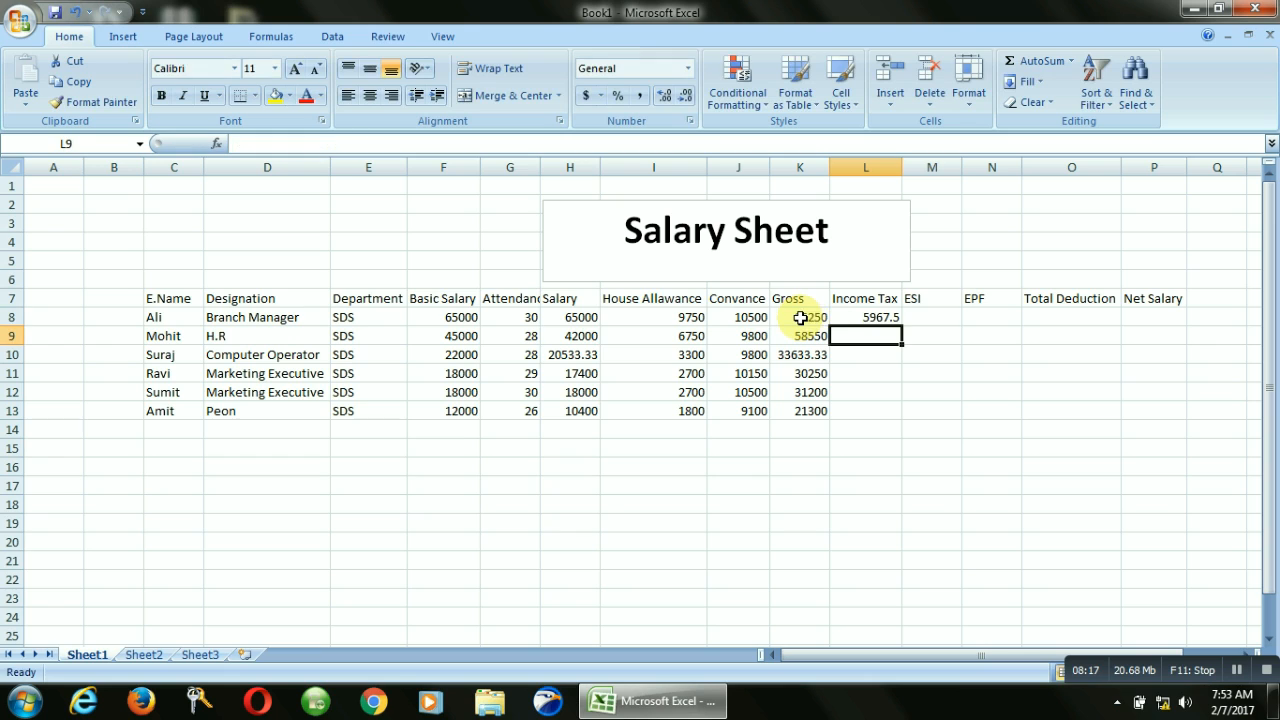
left_click(876, 318)
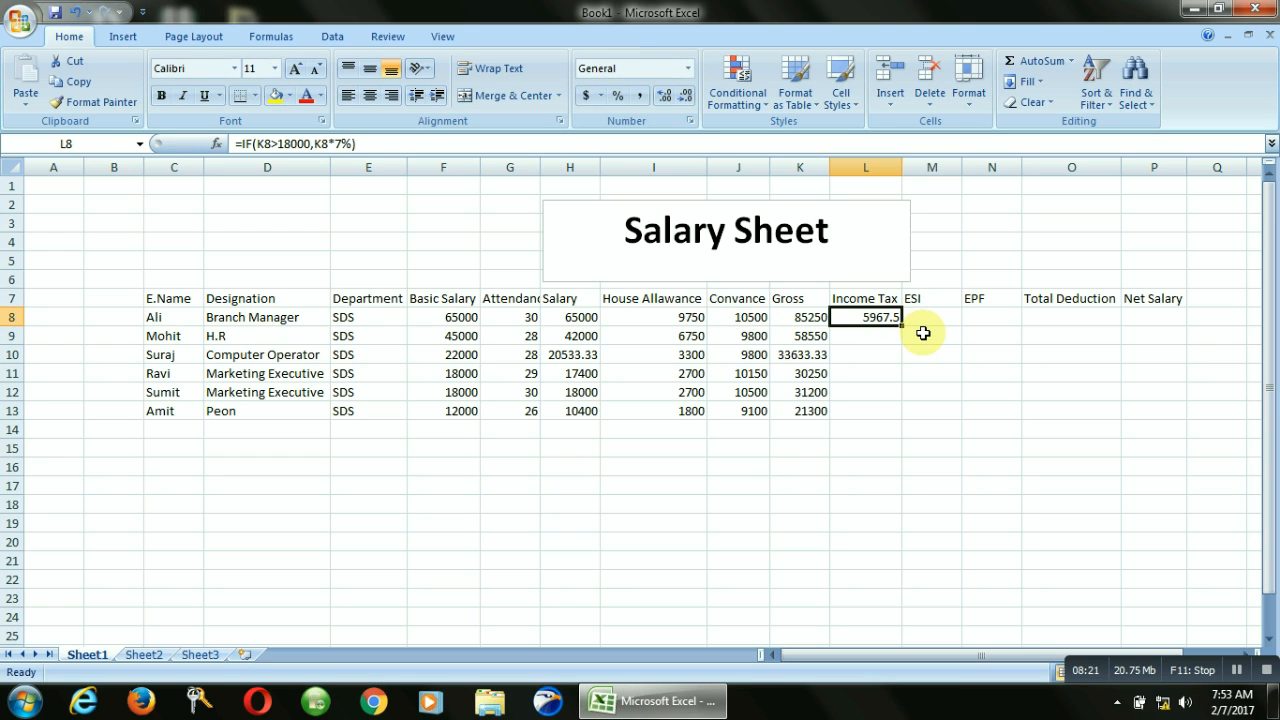
left_click_drag(901, 325, 893, 412)
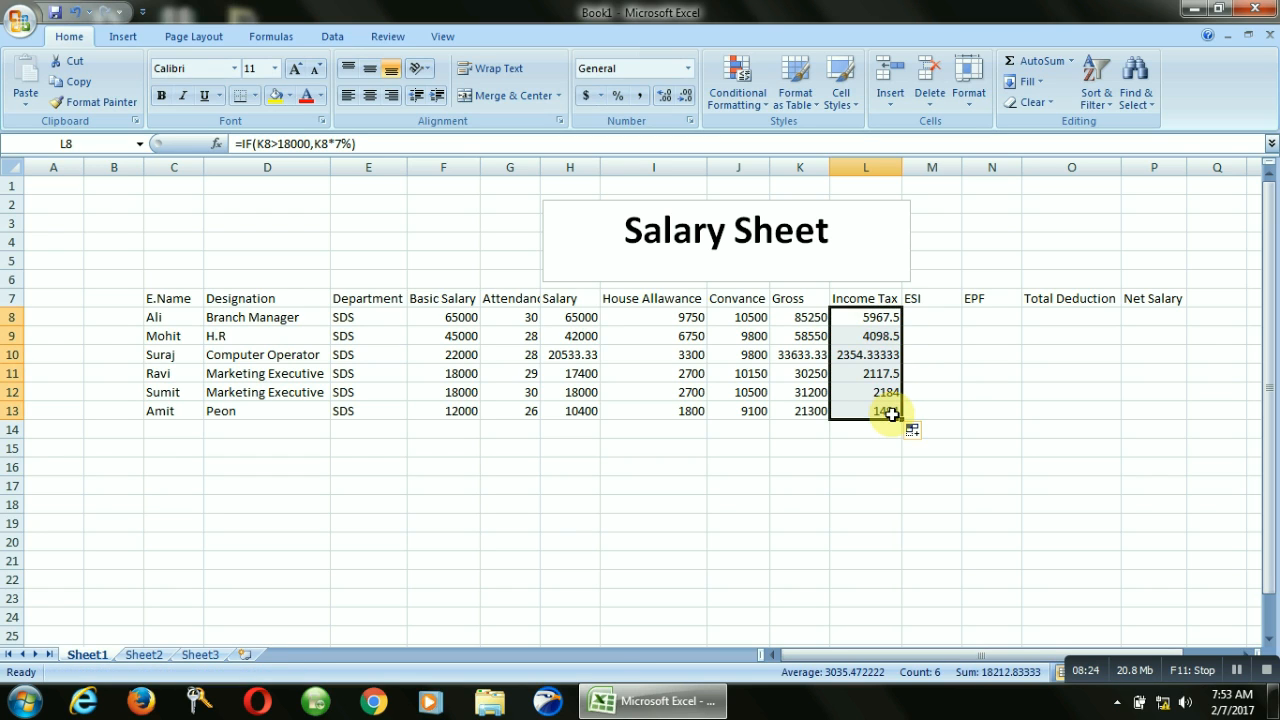
Calculate the ESI in cell M8 with the formula =(K8*4.75%) and fill it down to M13.
left_click(920, 315)
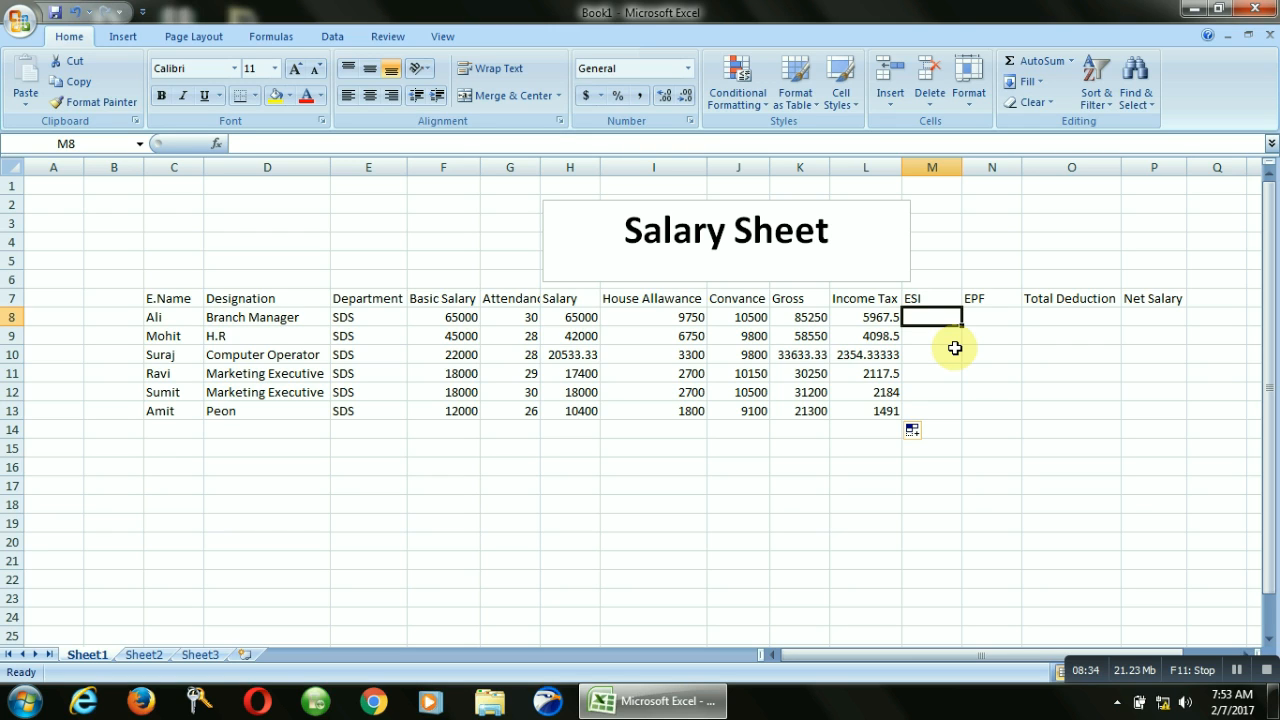
type("=")
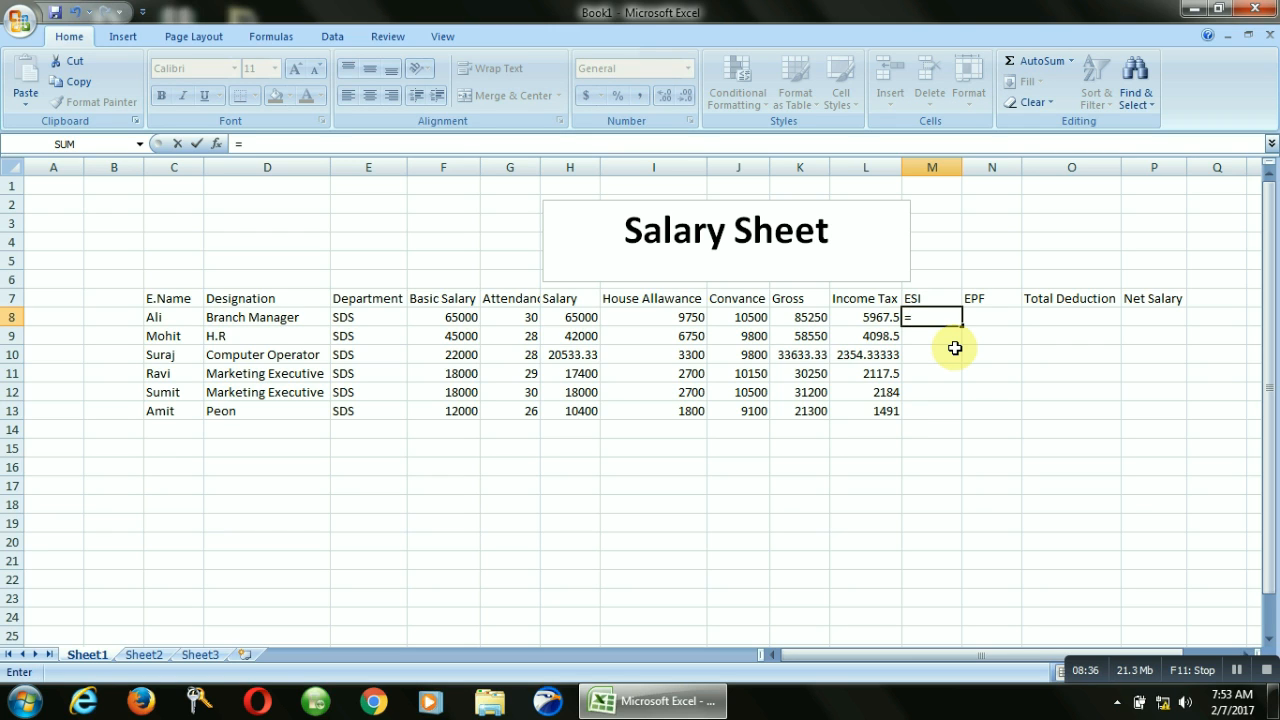
type("(")
left_click(805, 318)
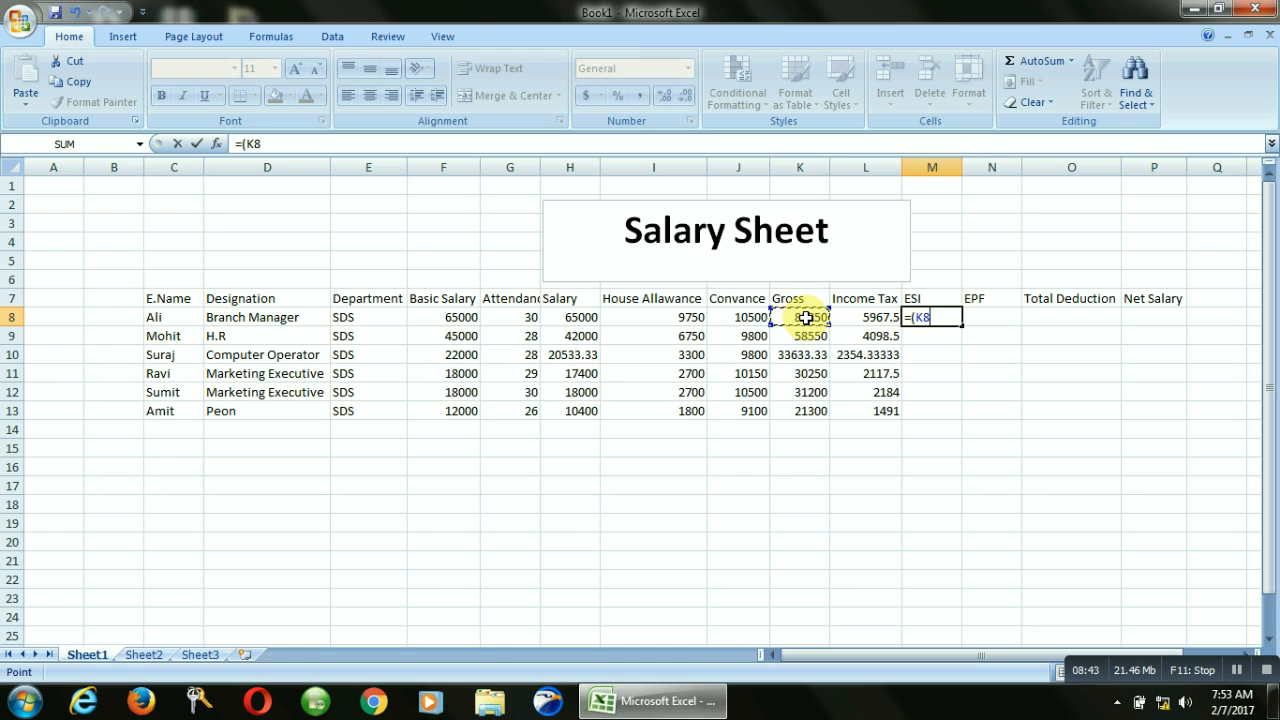
type("*4.75%")
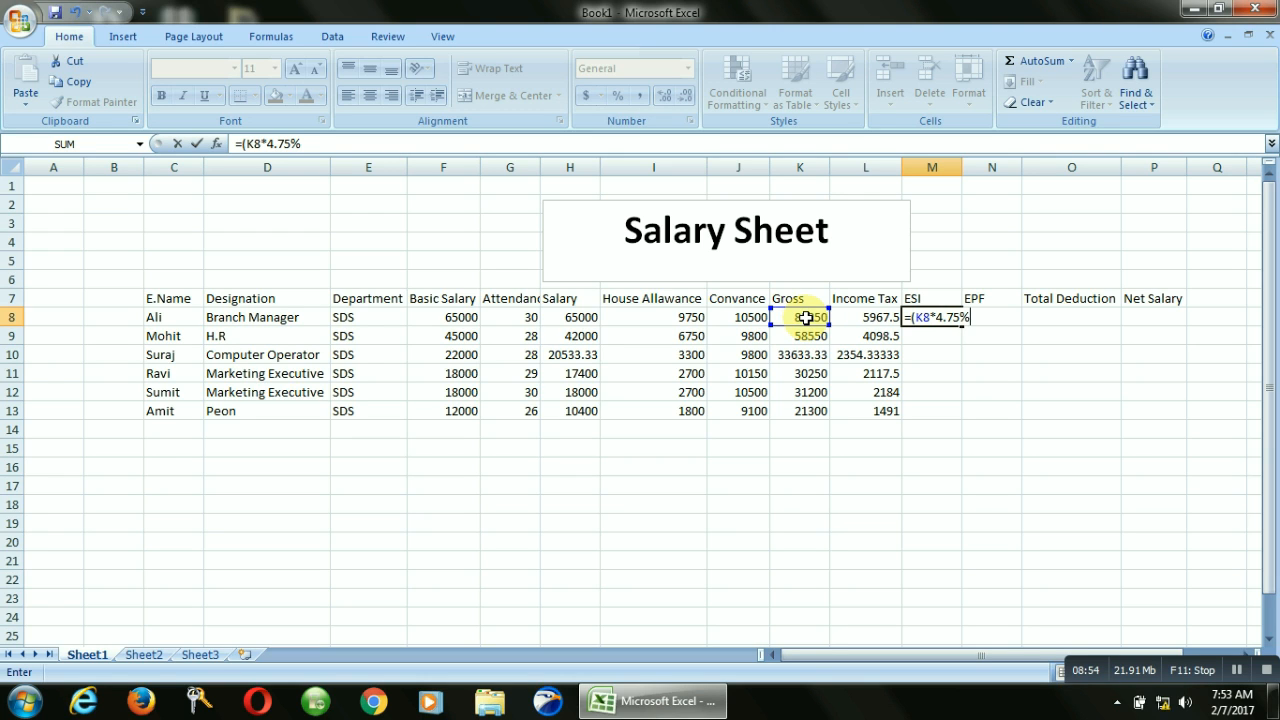
type(")")
key("Return")
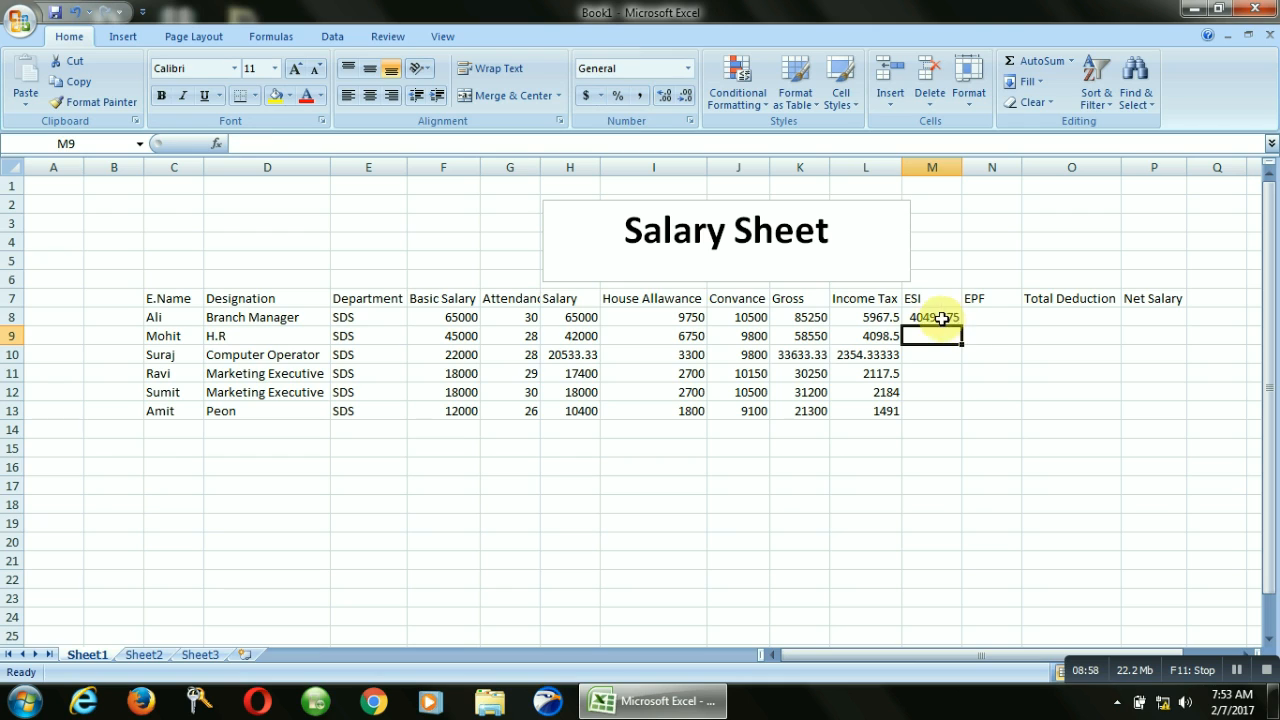
left_click(943, 318)
left_click_drag(962, 327, 948, 412)
left_click(988, 391)
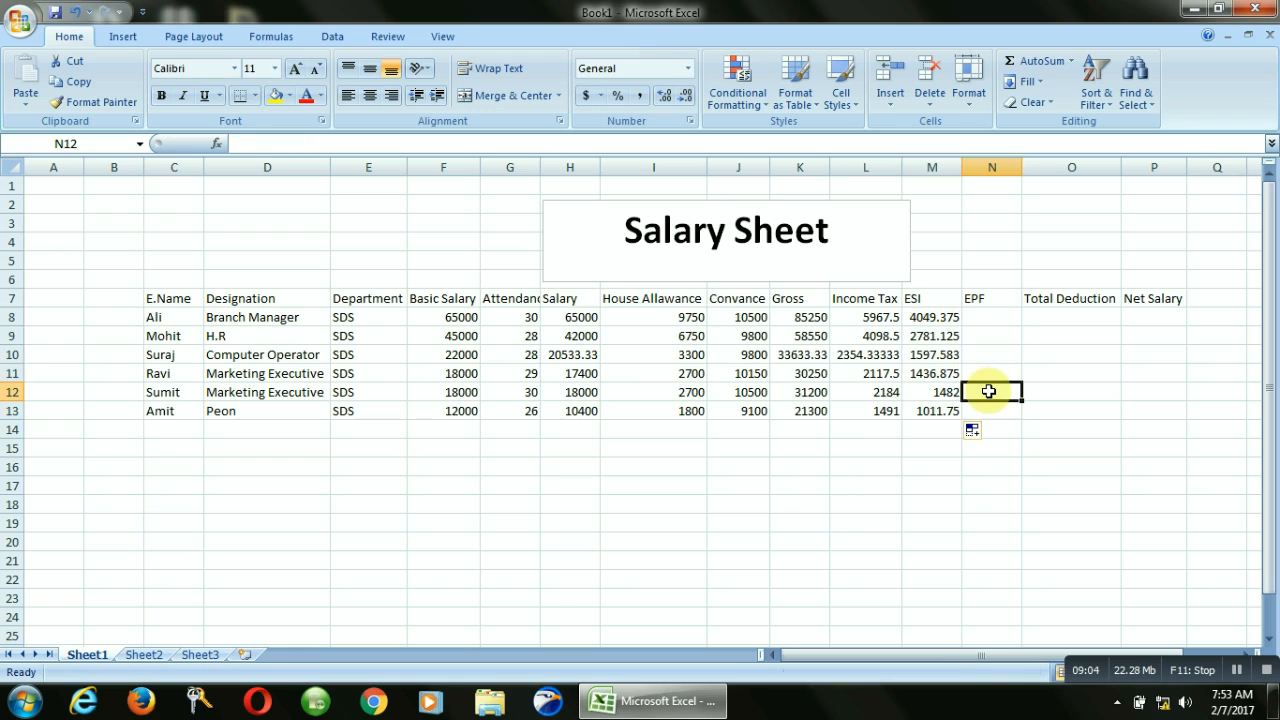
Calculate the EPF in cell N8 with the formula =(K8*13.36%) and fill it down to N13.
left_click(983, 314)
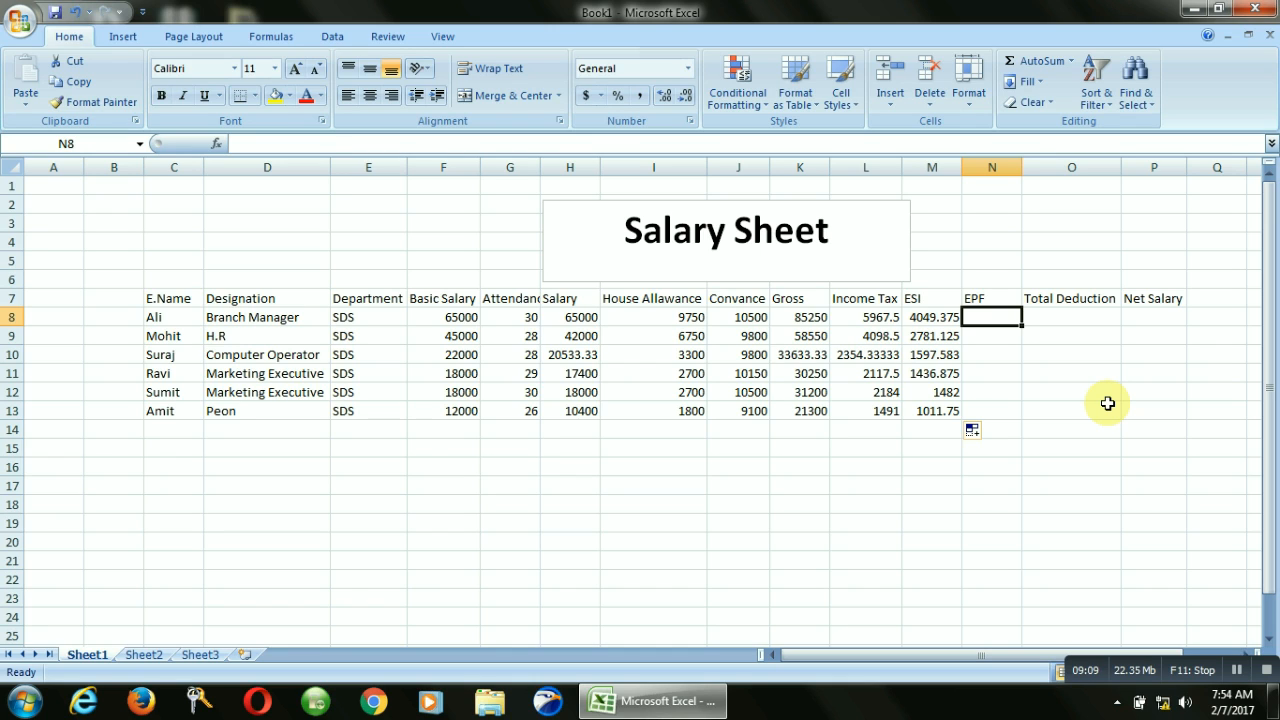
type("=")
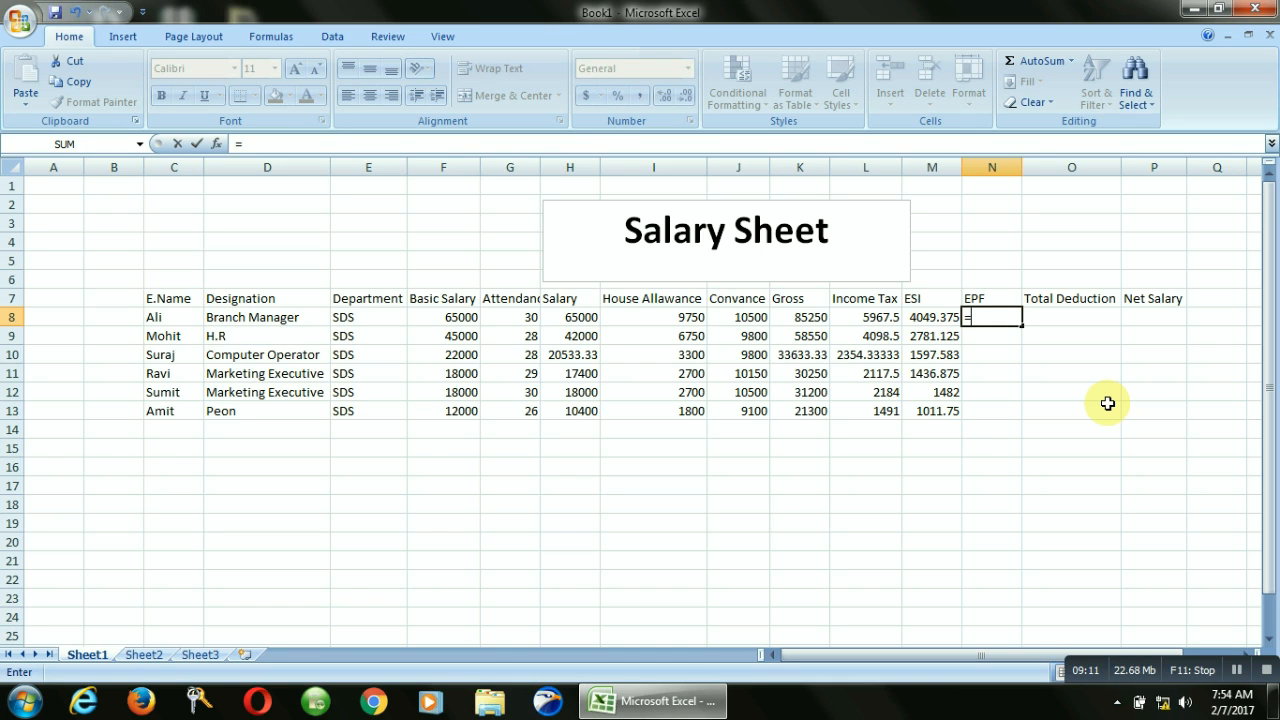
type("(")
left_click(812, 318)
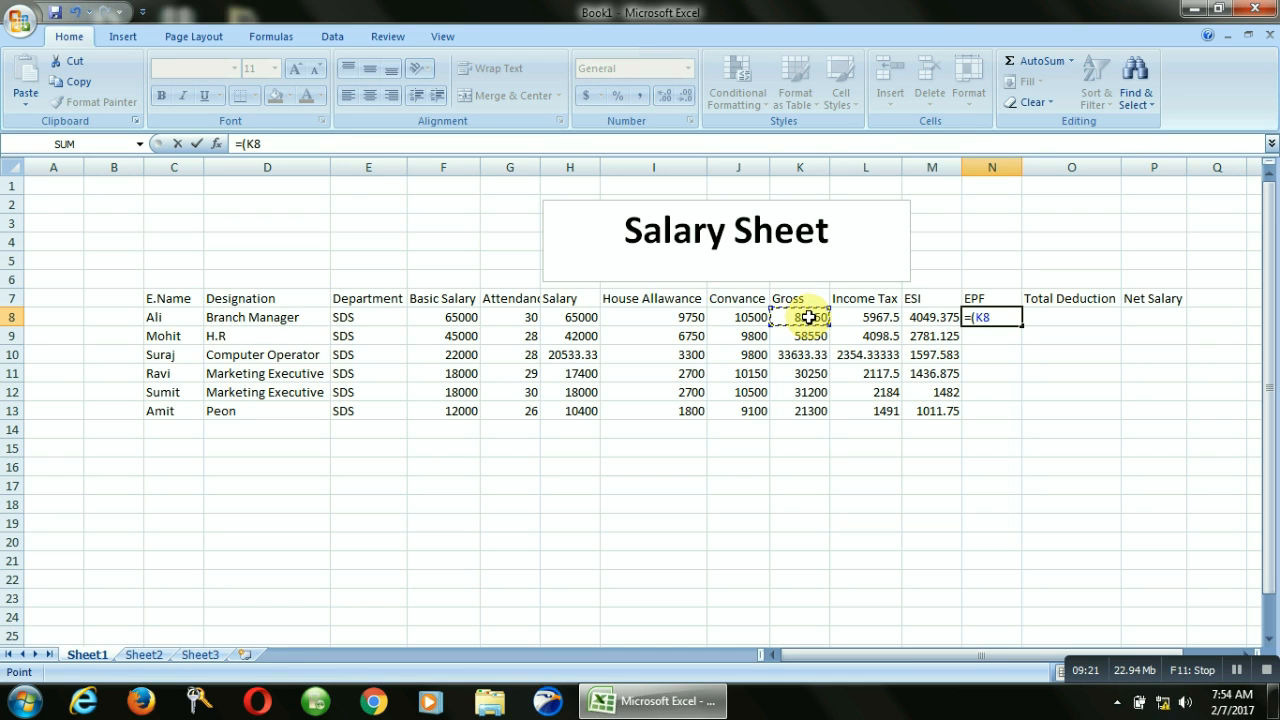
type("*13.36")
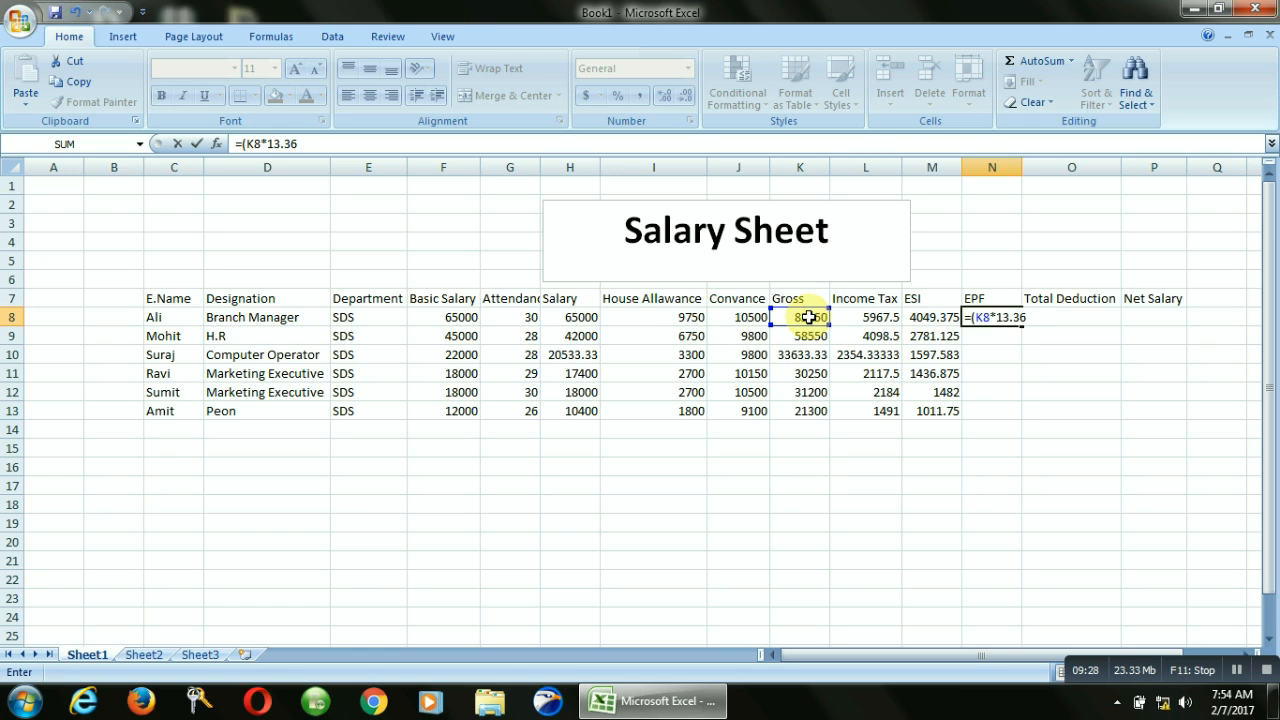
type("%)")
key("Return")
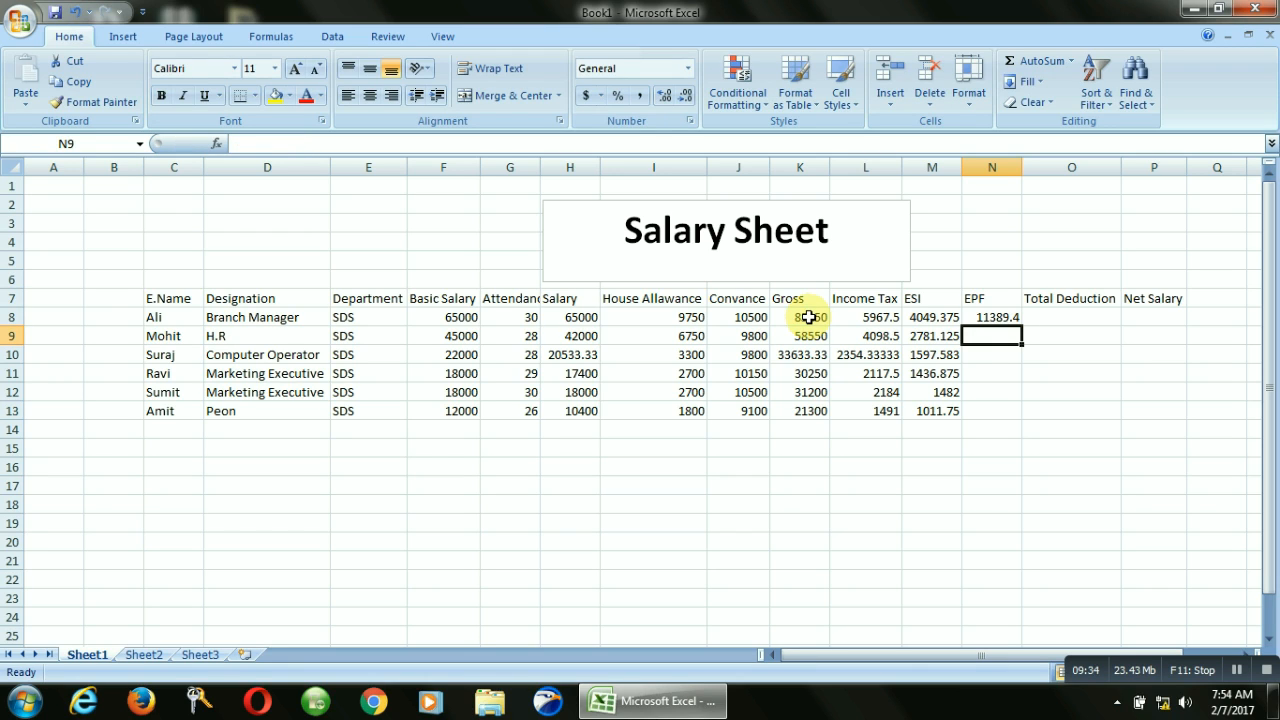
left_click(1003, 317)
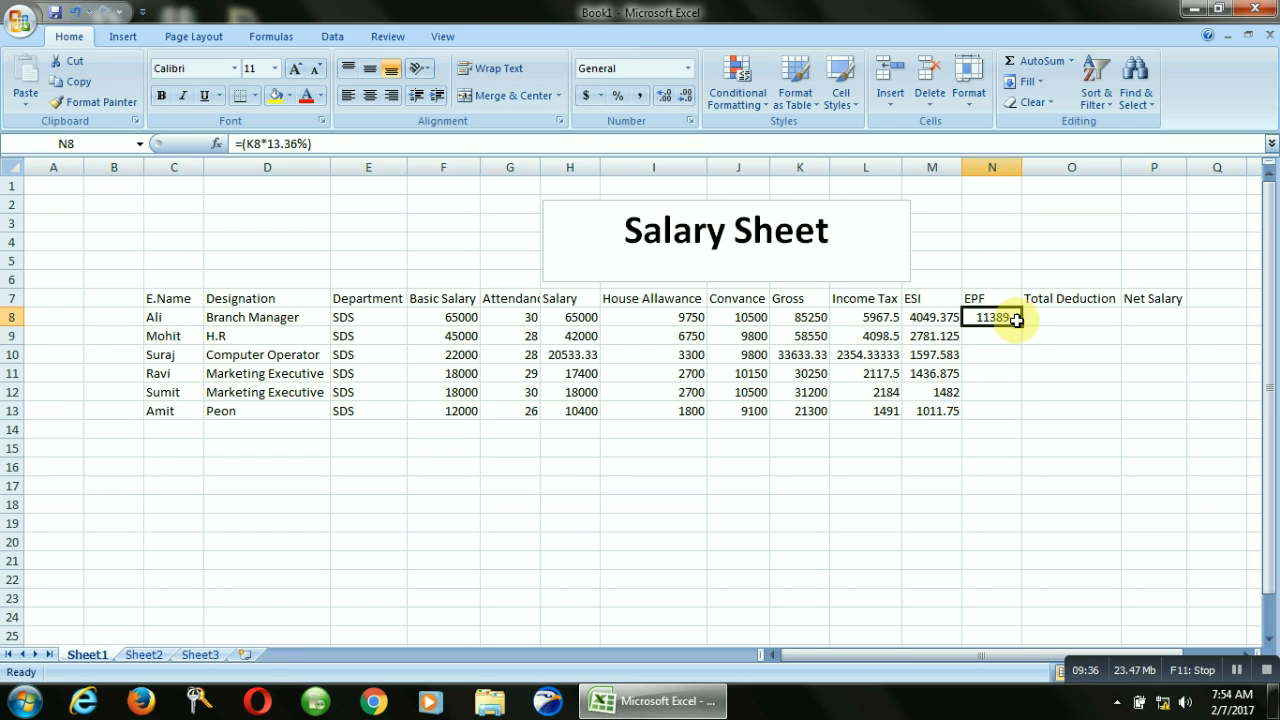
left_click_drag(1017, 320, 1022, 415)
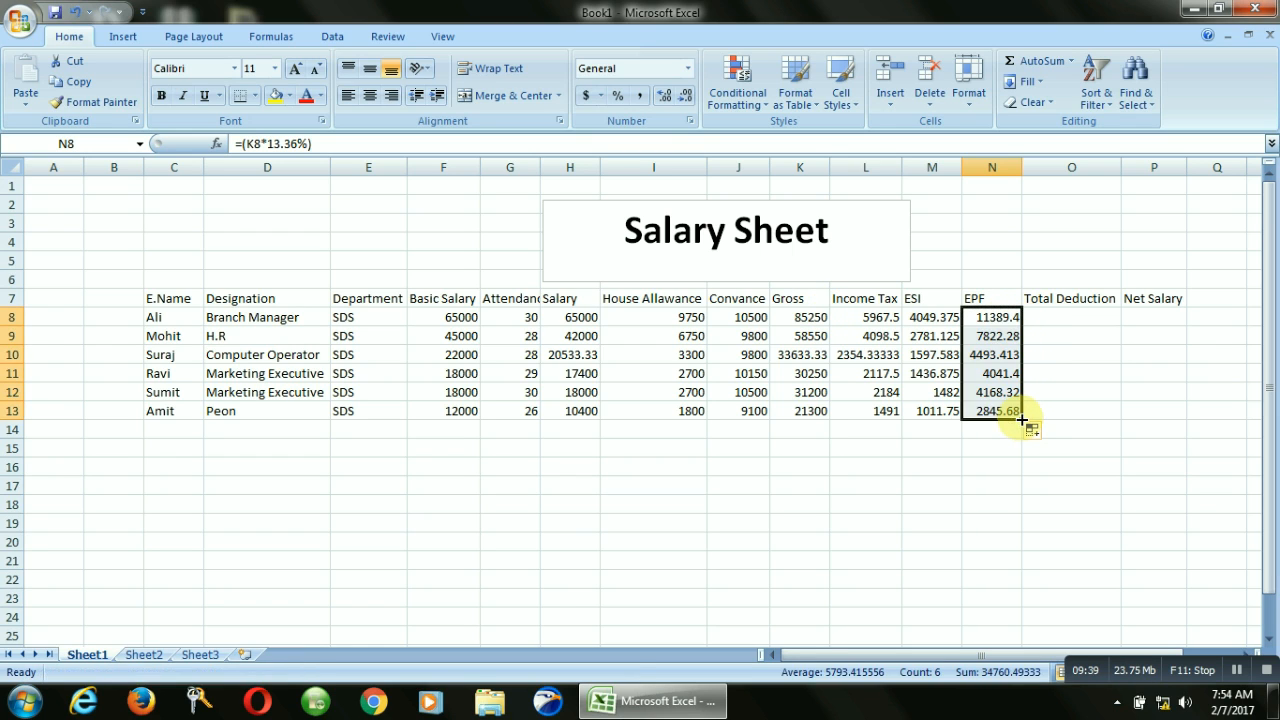
Calculate the Total Deduction in cell O8 with the formula =(L8+M8+N8) and fill it down to O13.
left_click(1050, 317)
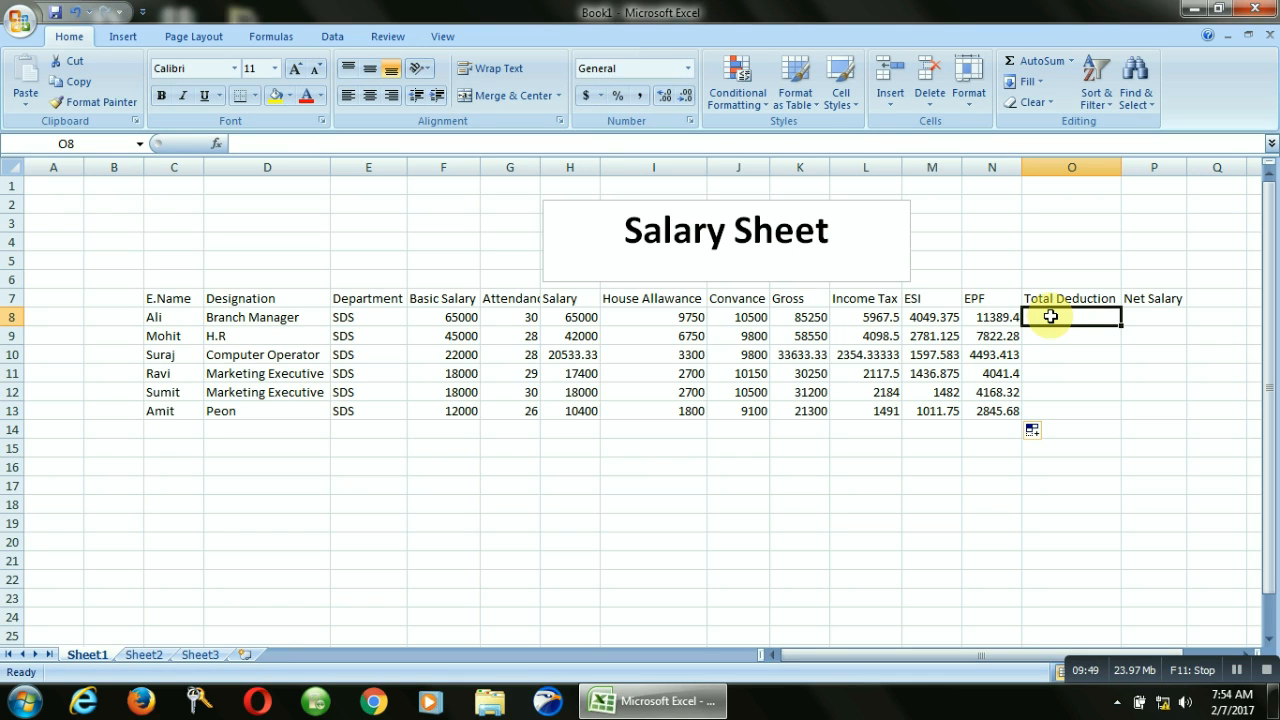
type("=")
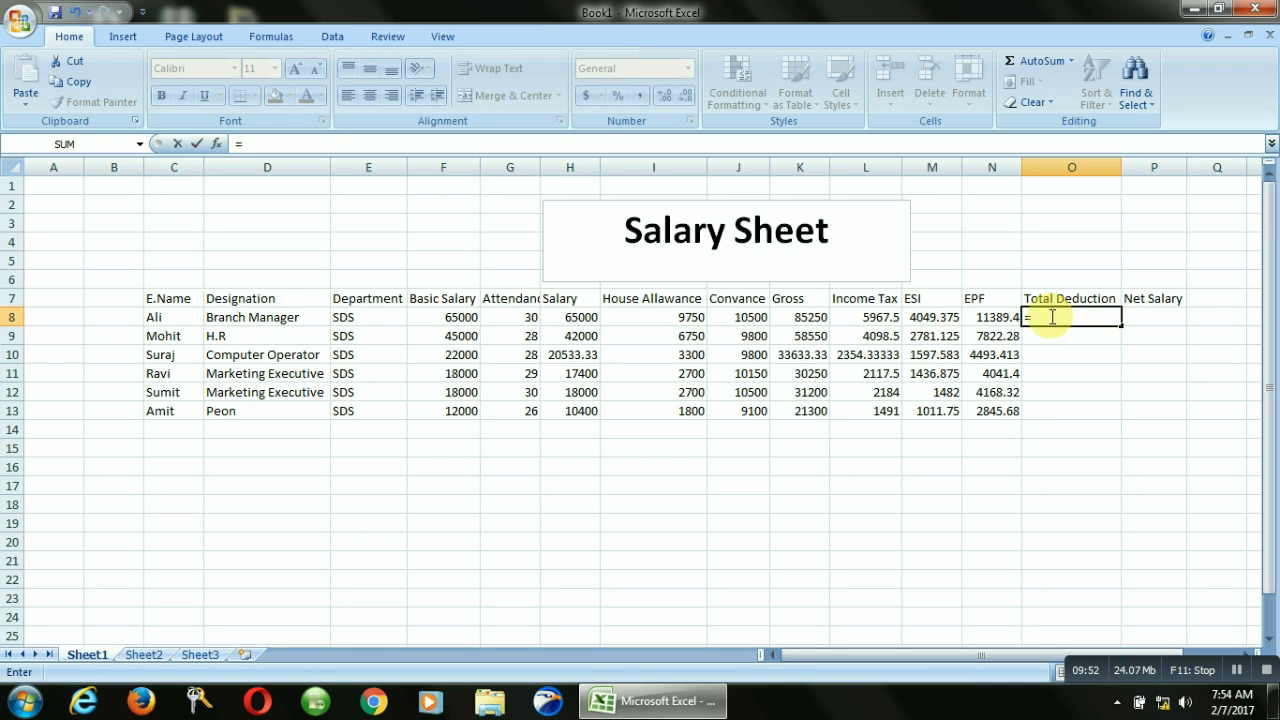
type("(")
left_click(876, 318)
type("+")
left_click(924, 318)
type("+")
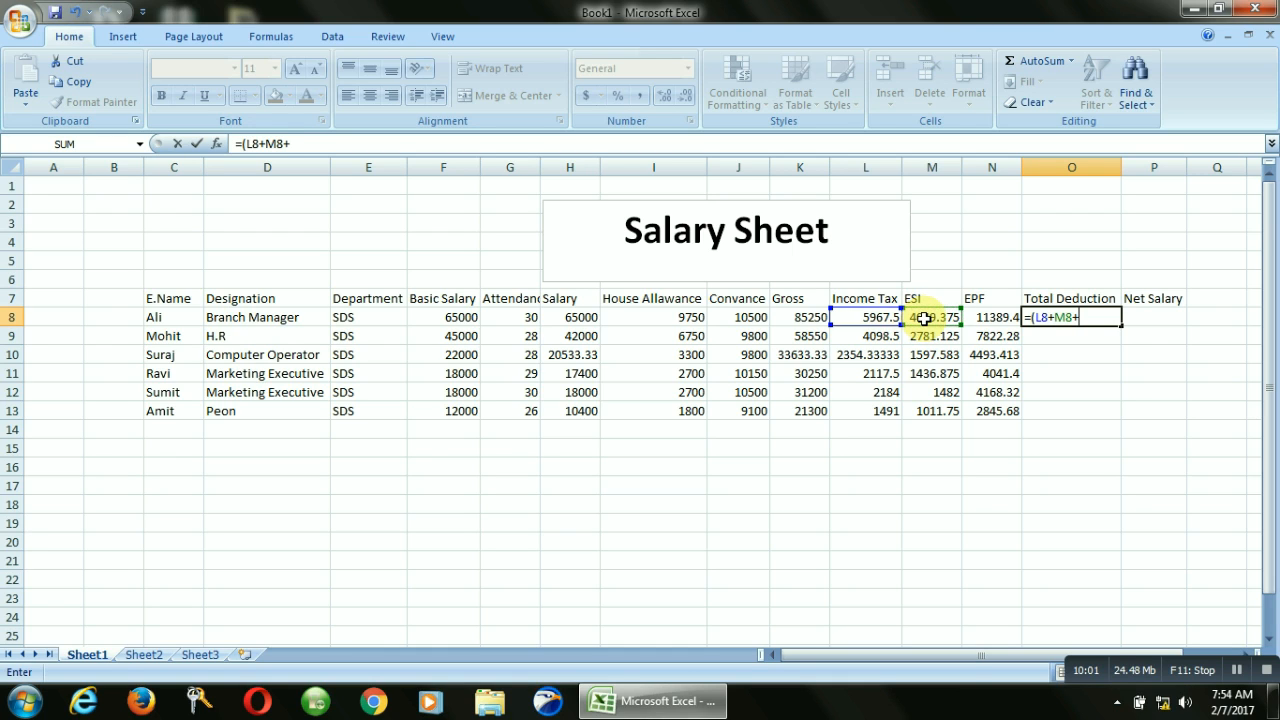
left_click(990, 318)
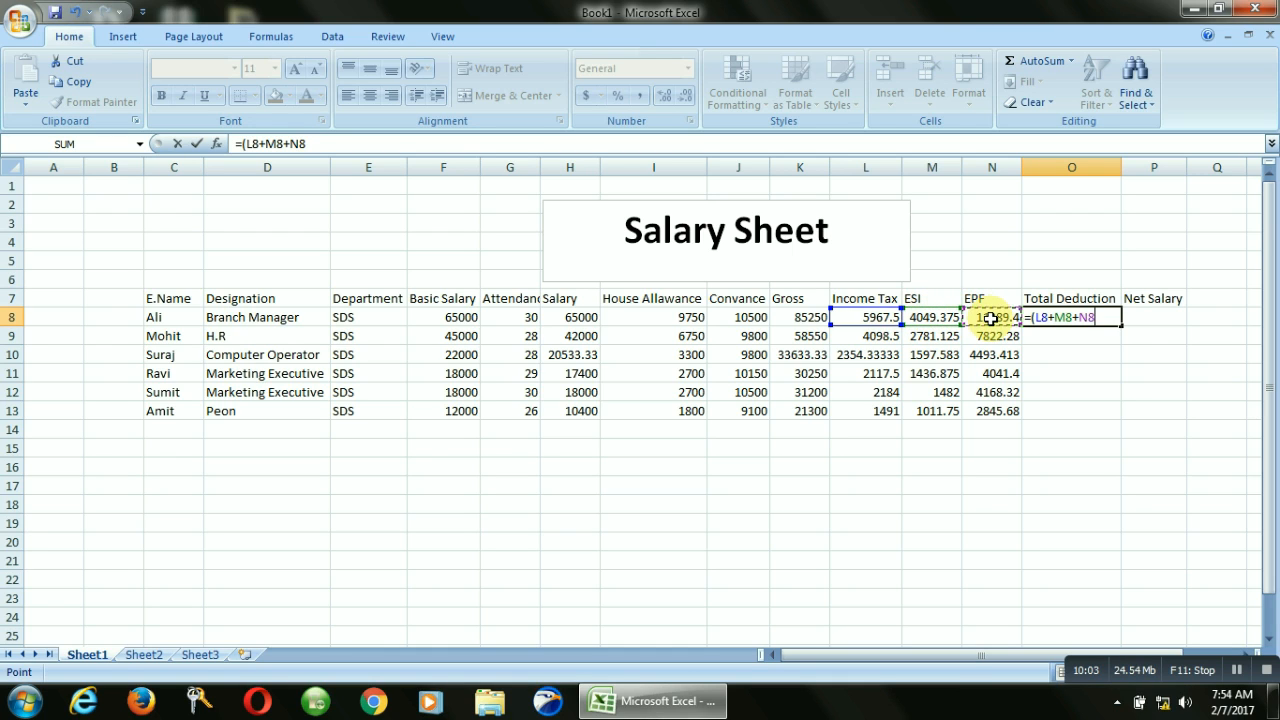
type(")")
key("Return")
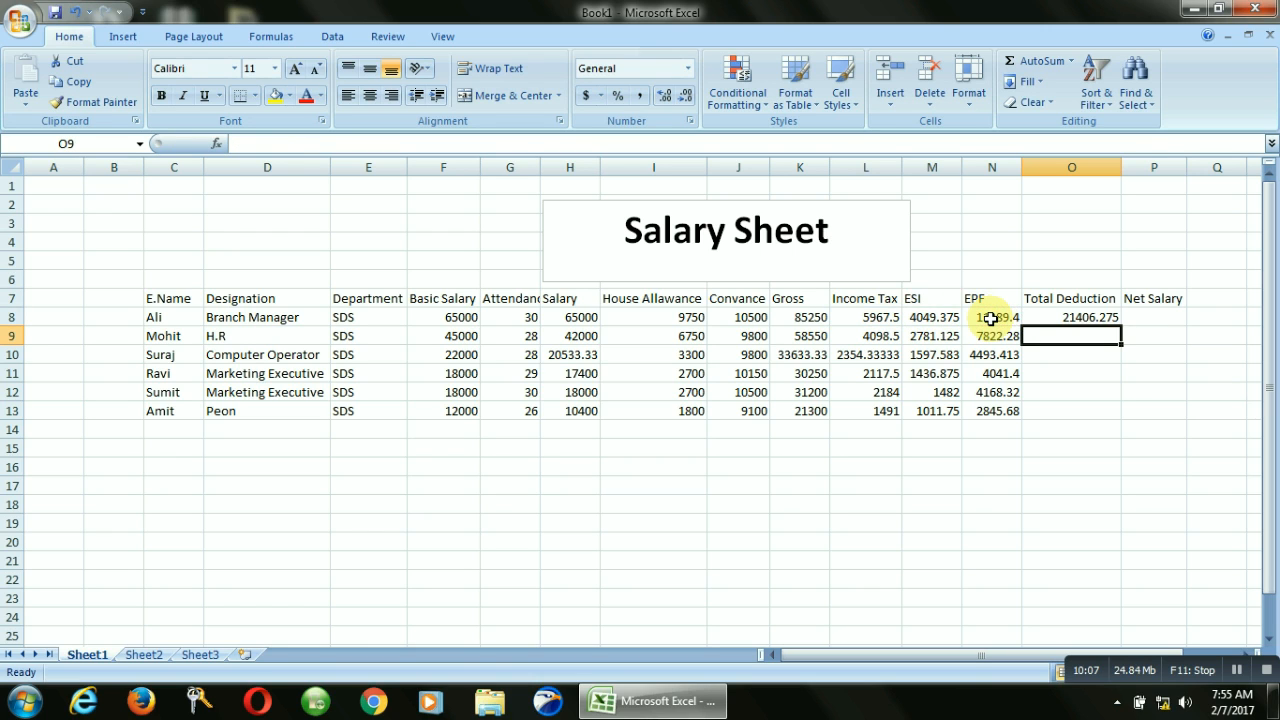
left_click(1080, 314)
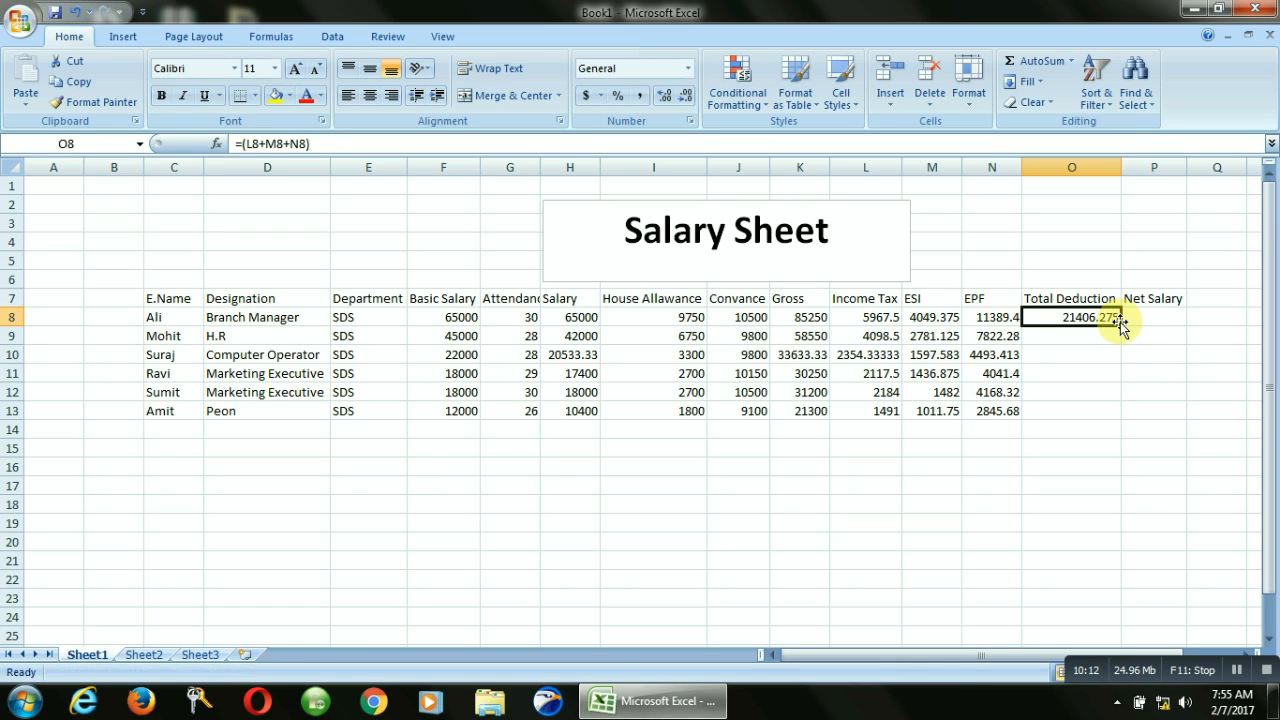
left_click_drag(1120, 322, 1110, 416)
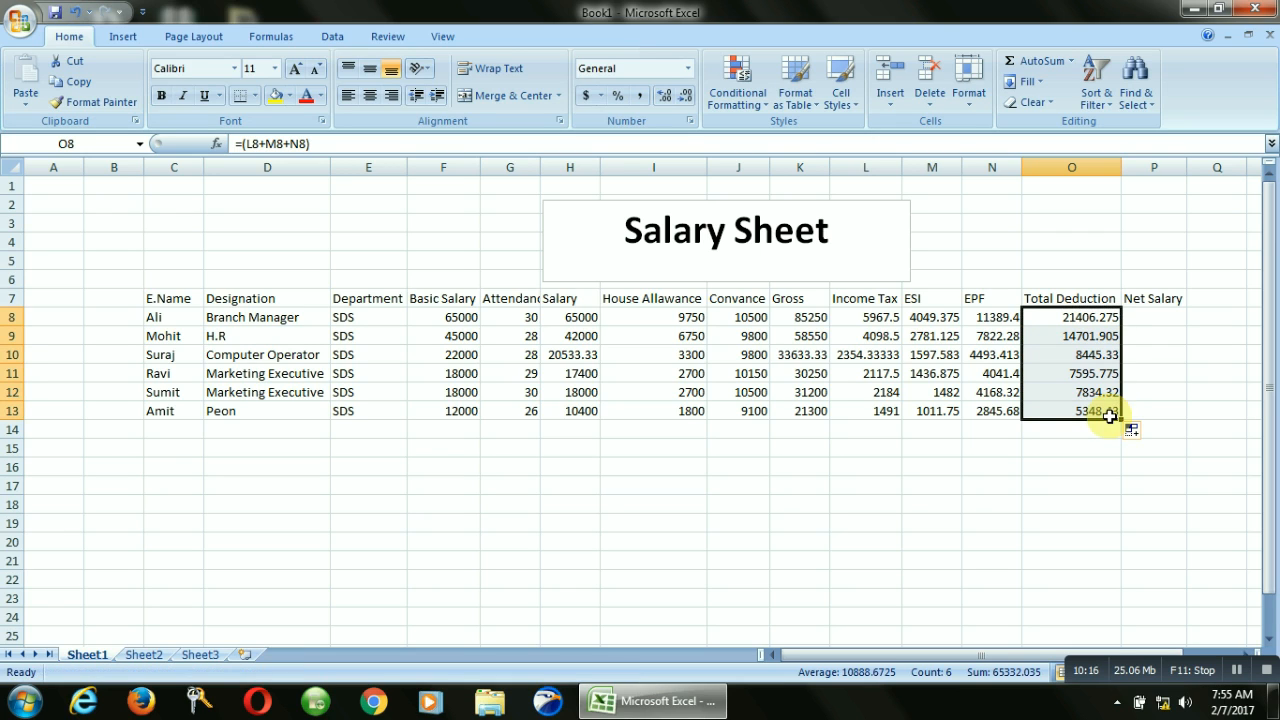
Calculate the Net Salary in cell P8 with the formula =(K8-O8) and fill it down to P13.
left_click(1137, 317)
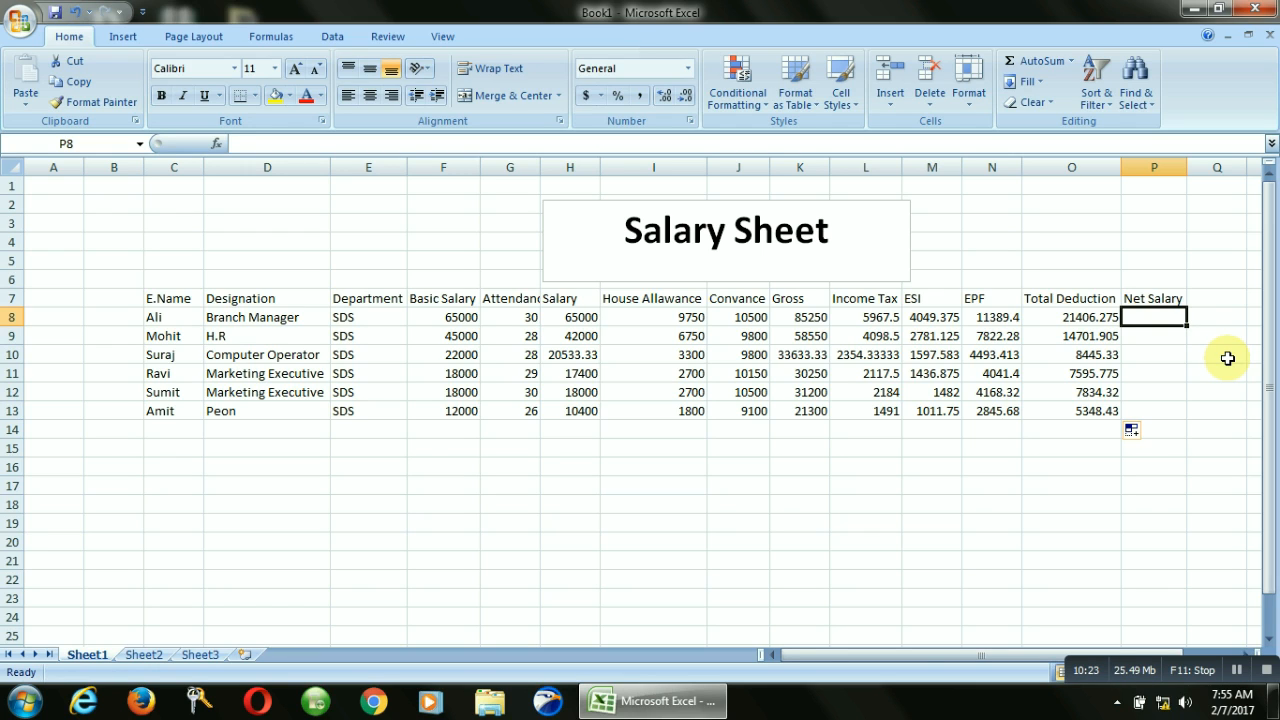
type("=")
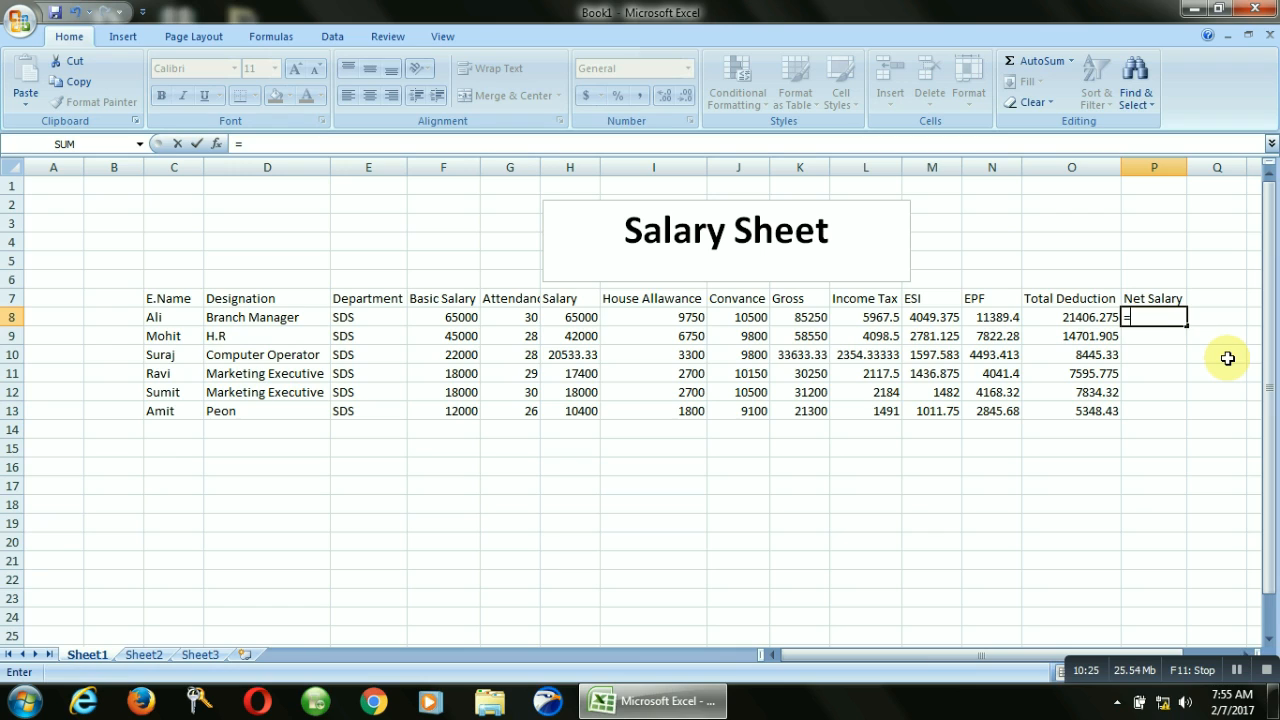
type("(")
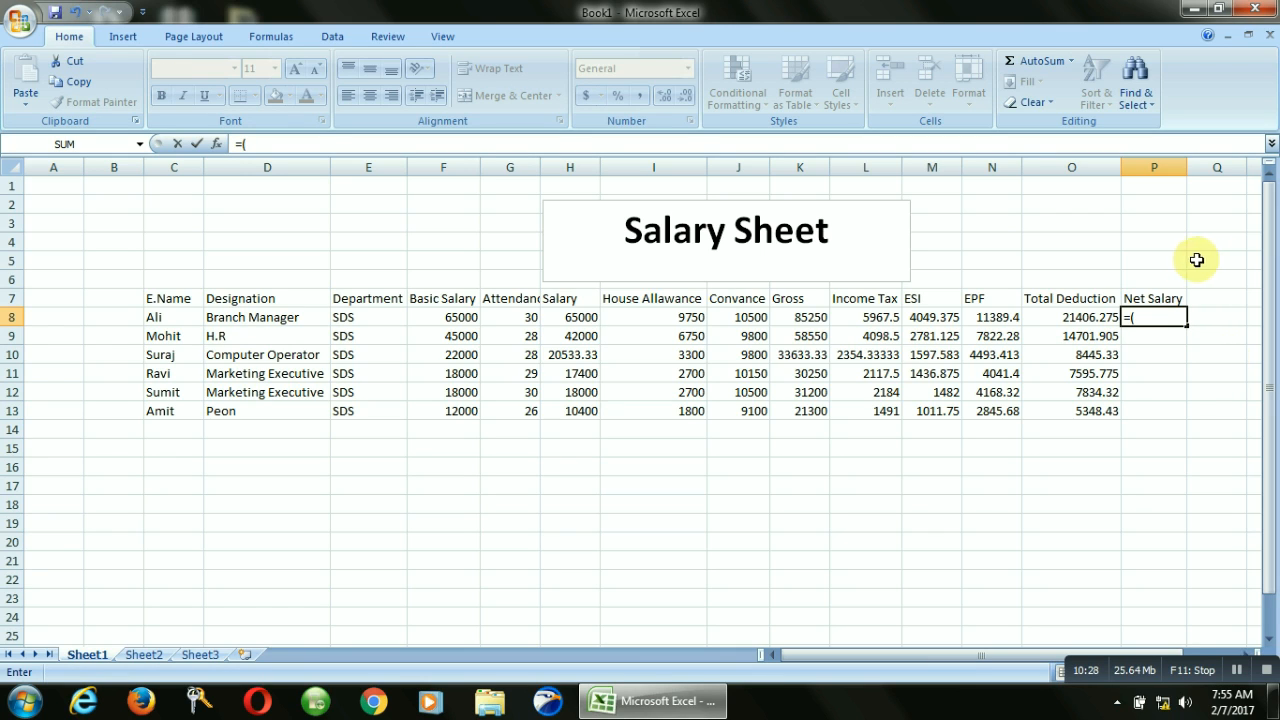
left_click(815, 318)
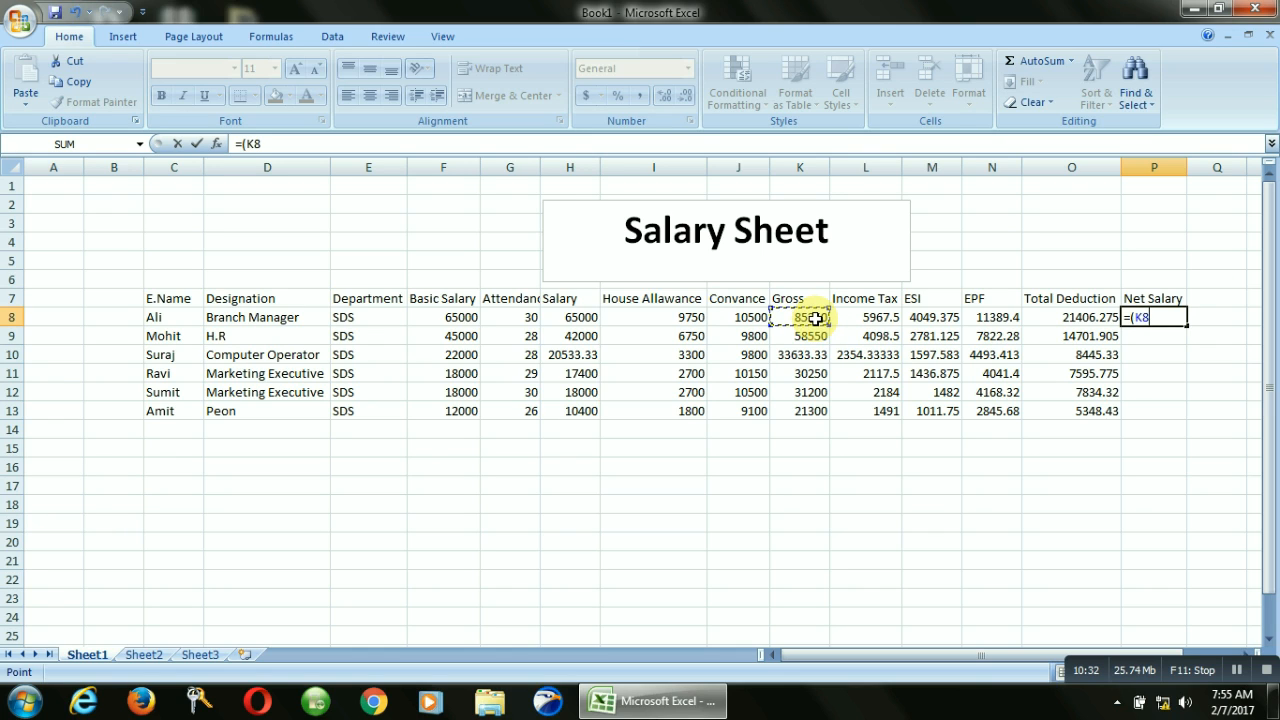
type("-")
left_click(1062, 316)
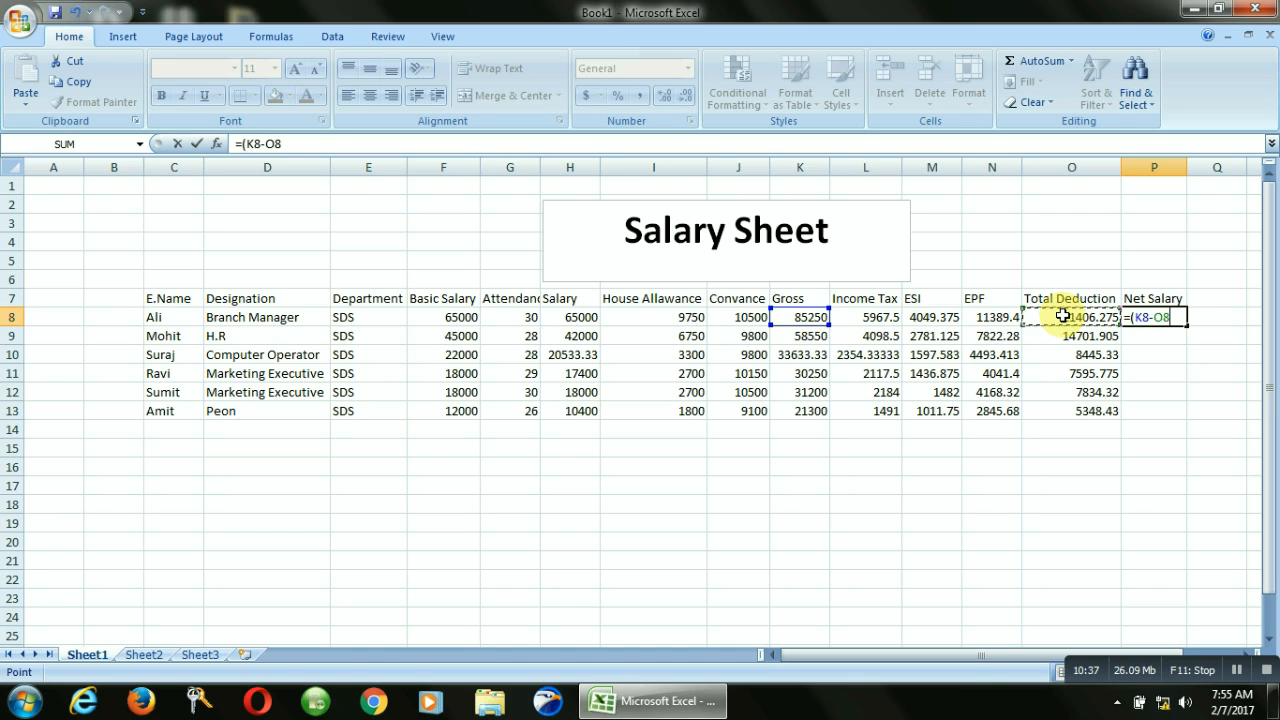
type(")")
key("Return")
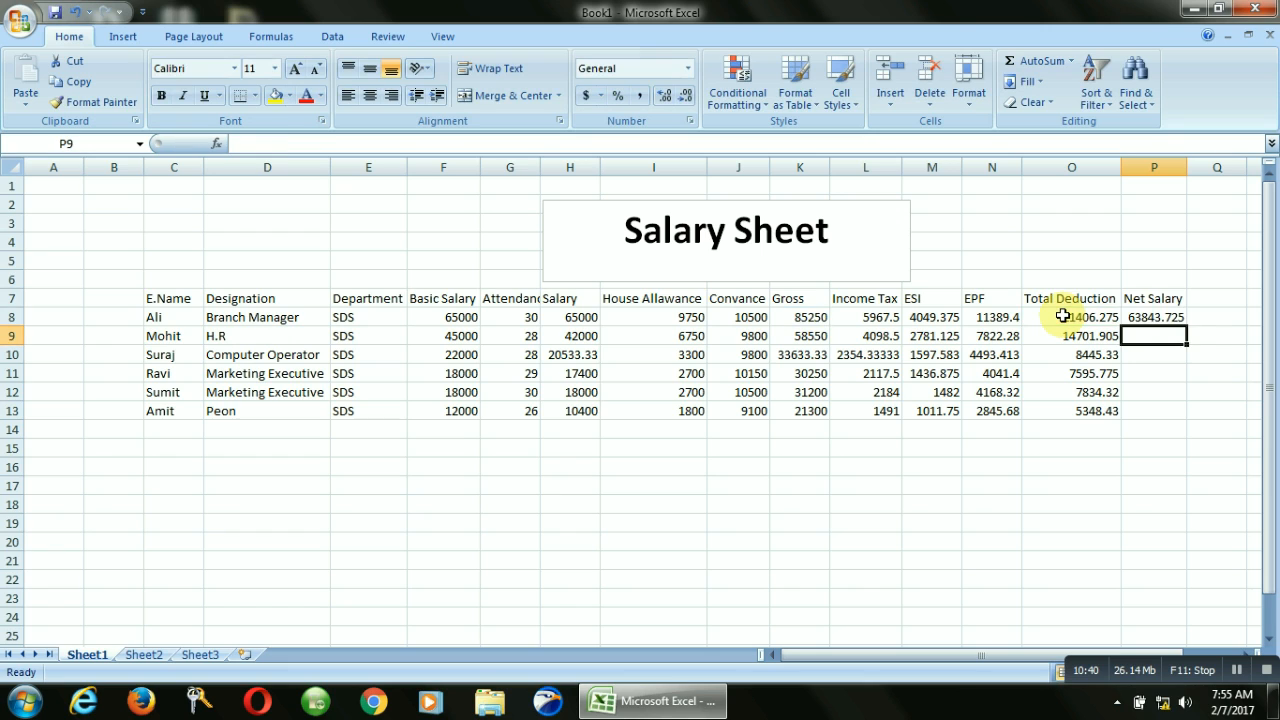
left_click(1168, 320)
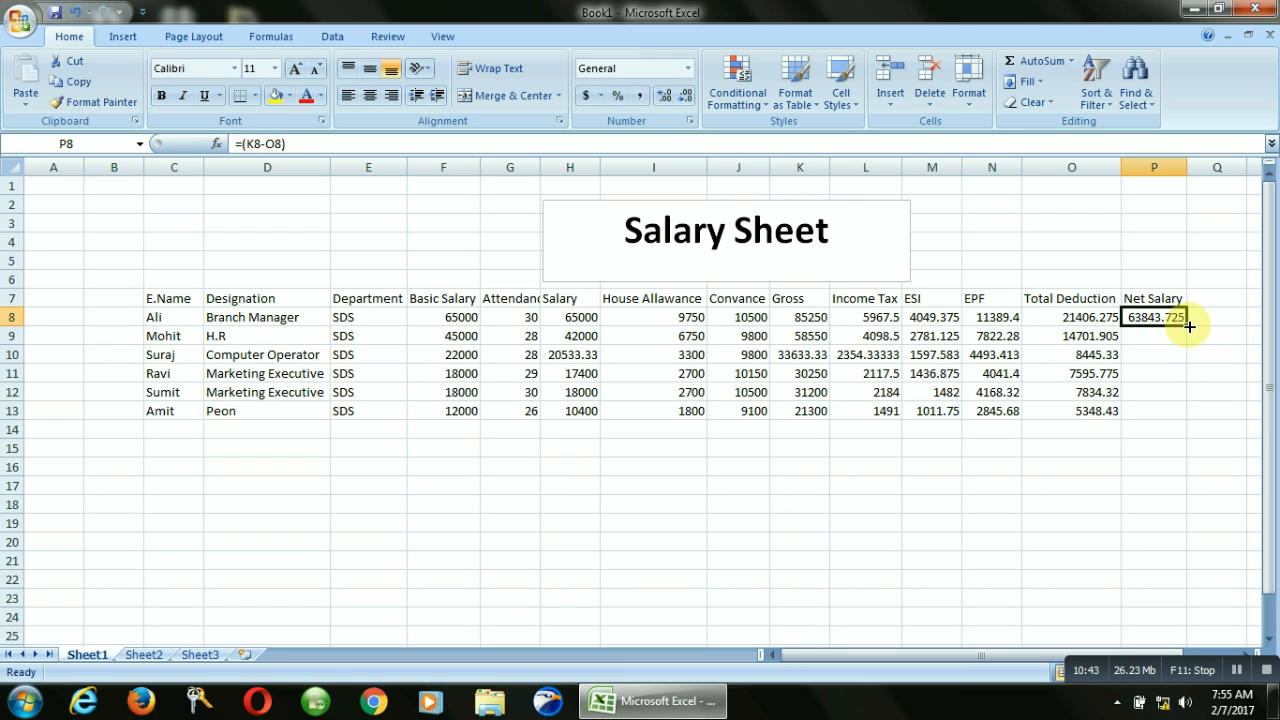
left_click_drag(1187, 324, 1182, 416)
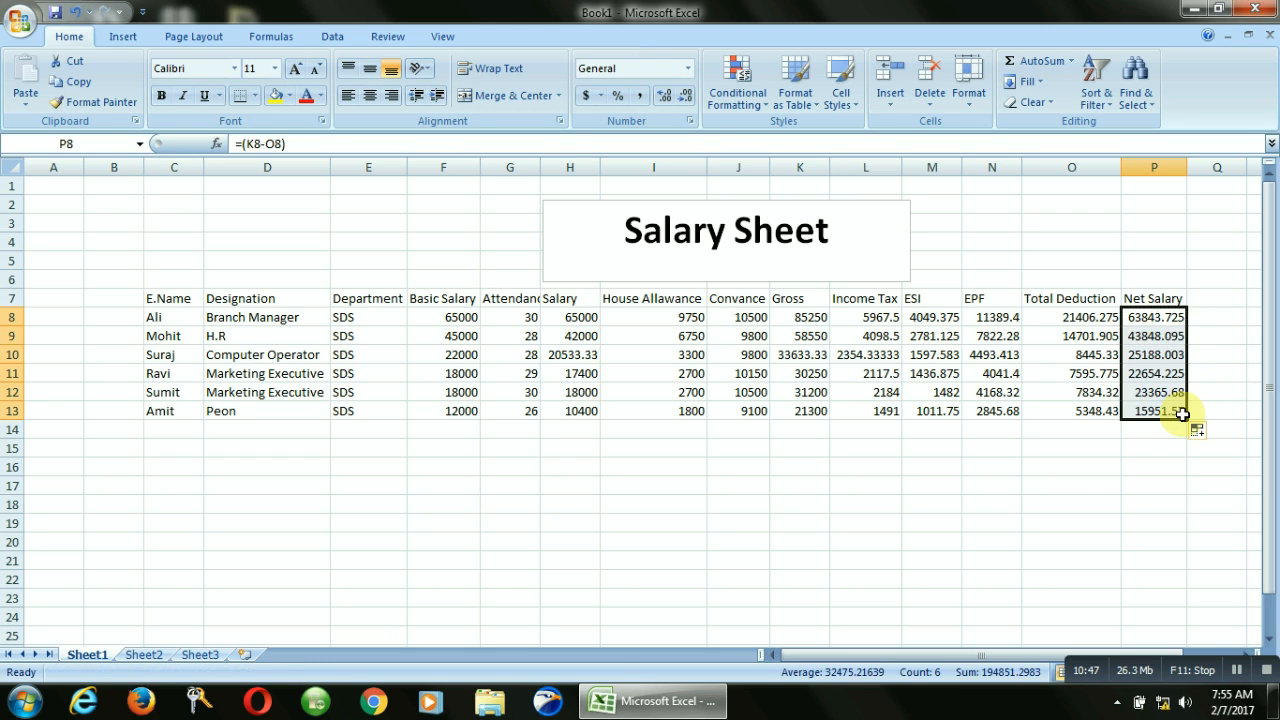
left_click(930, 467)
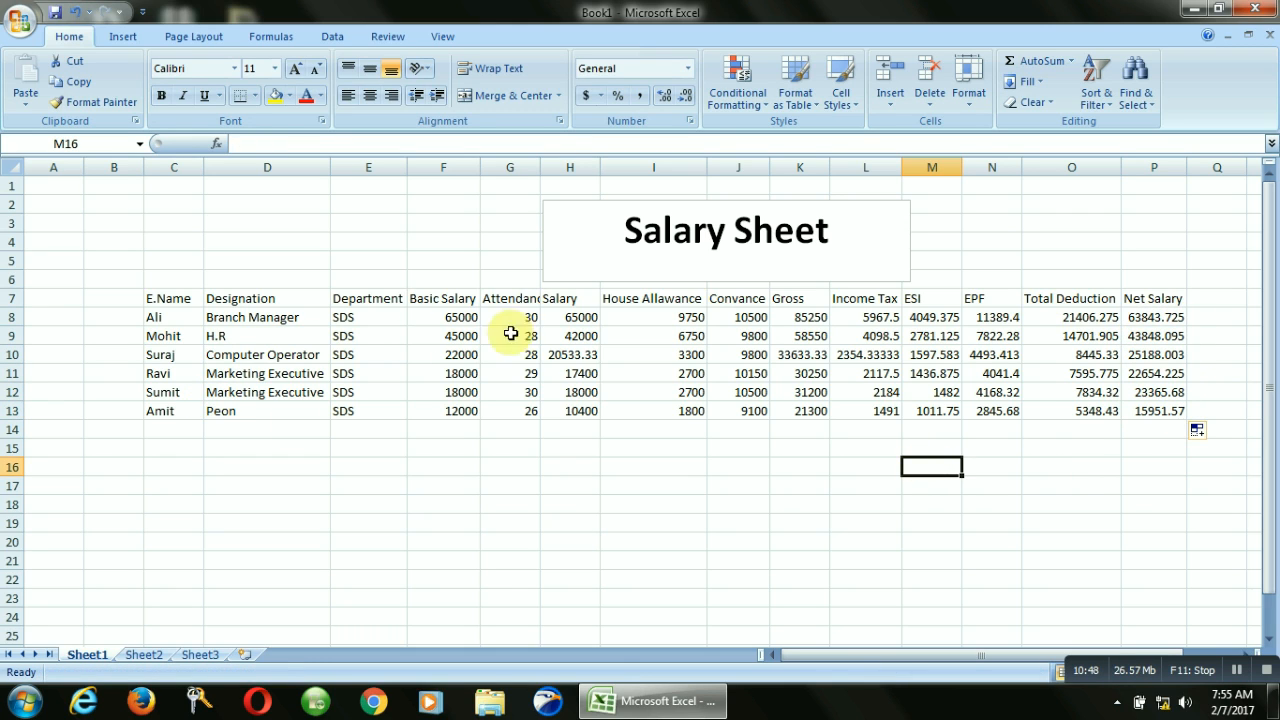
left_click(663, 468)
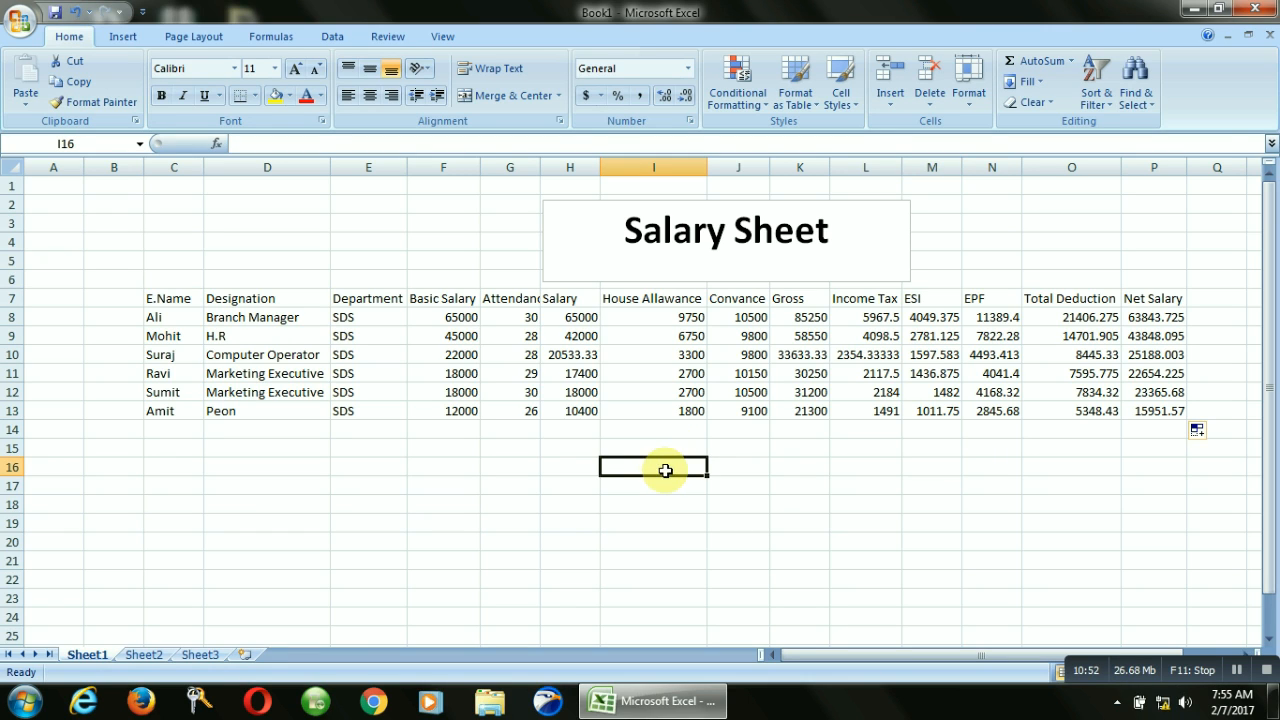